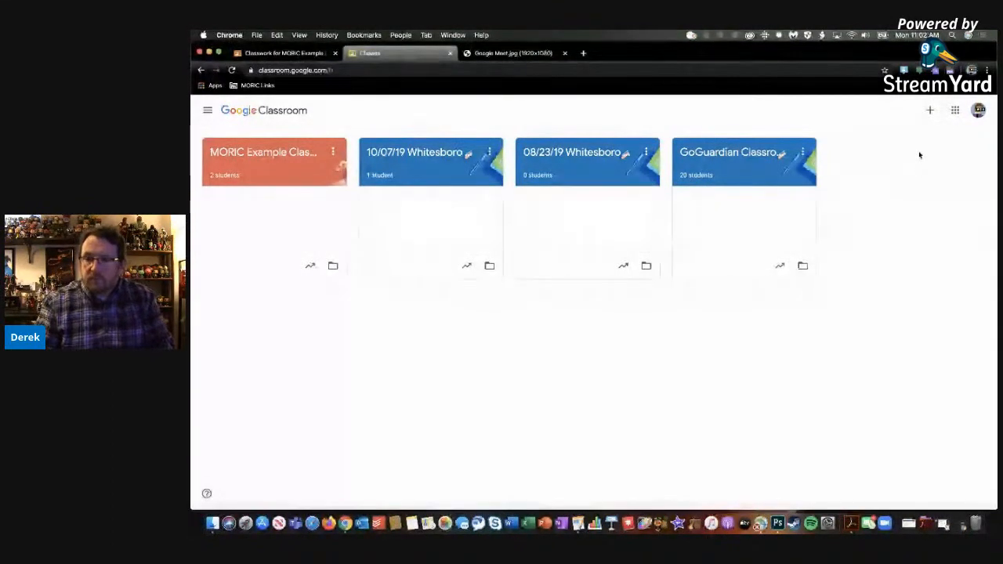
Create a class named "MORIC Webninar", leaving section, subject and room empty
{"action": "left_click", "coordinate": [929, 112]}
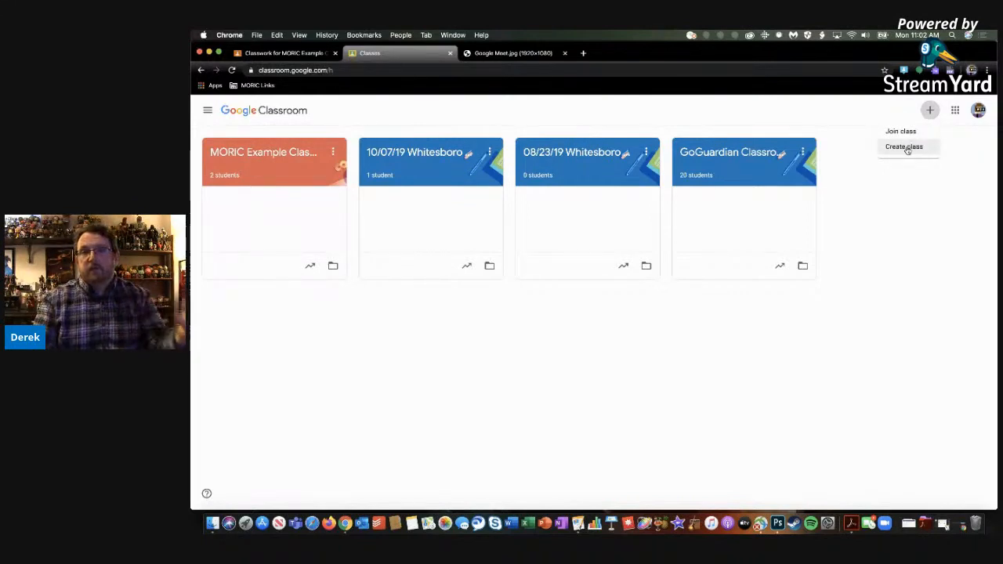
{"action": "left_click", "coordinate": [906, 148]}
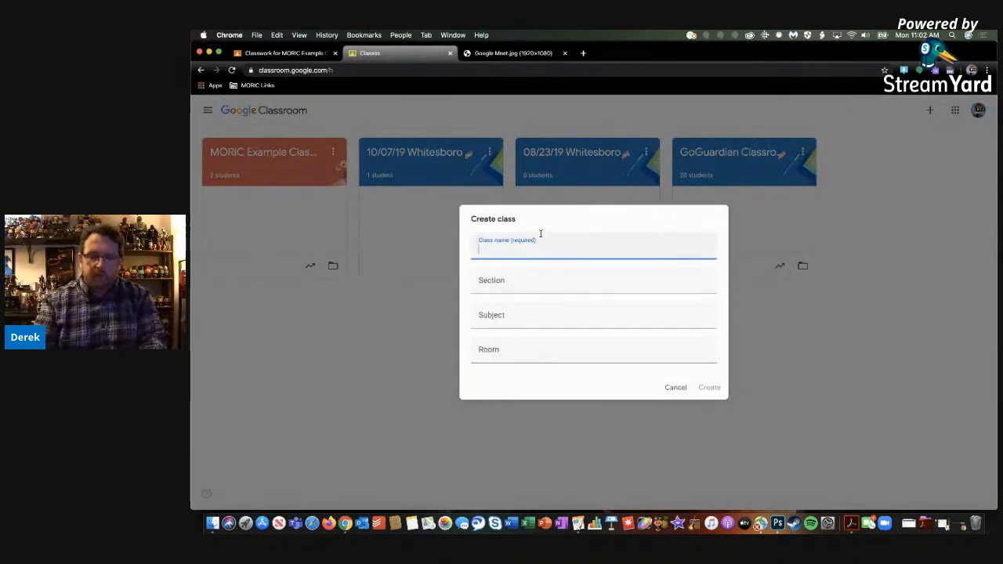
{"action": "type", "text": "MORIC"}
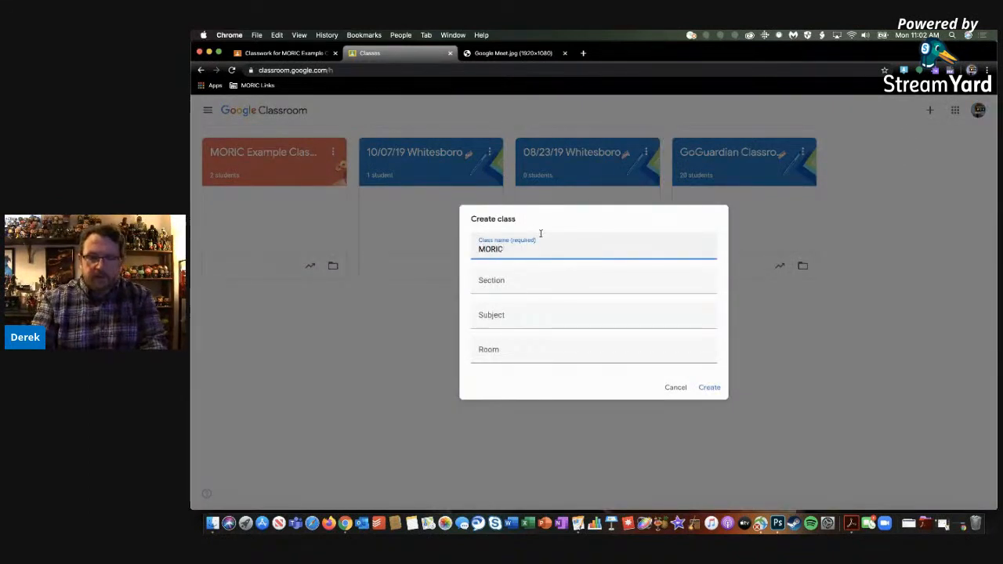
{"action": "type", "text": " Webninar"}
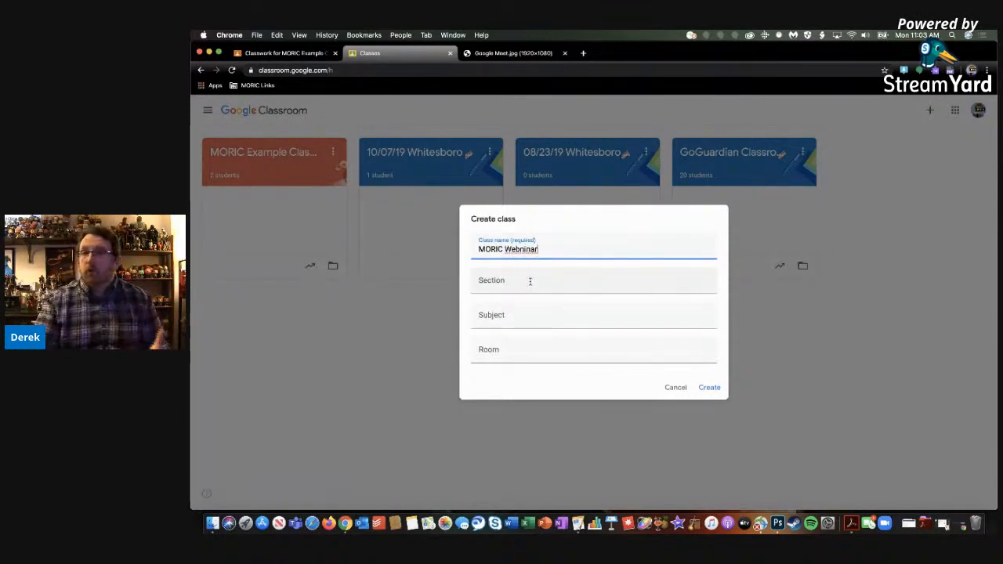
{"action": "left_click", "coordinate": [708, 388]}
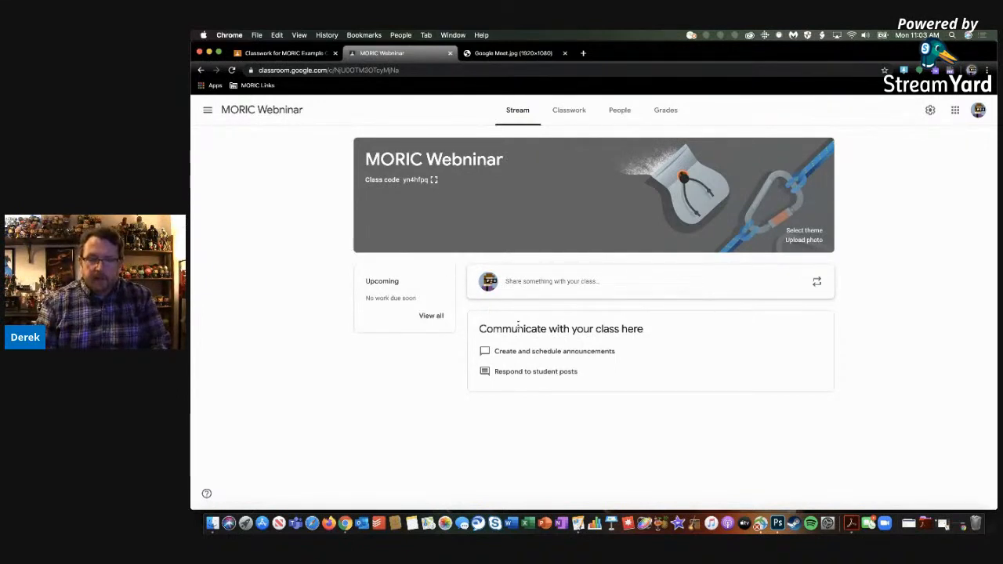
Look through the class's Grades, People and Classwork pages and return to its Stream
{"action": "left_click", "coordinate": [666, 110]}
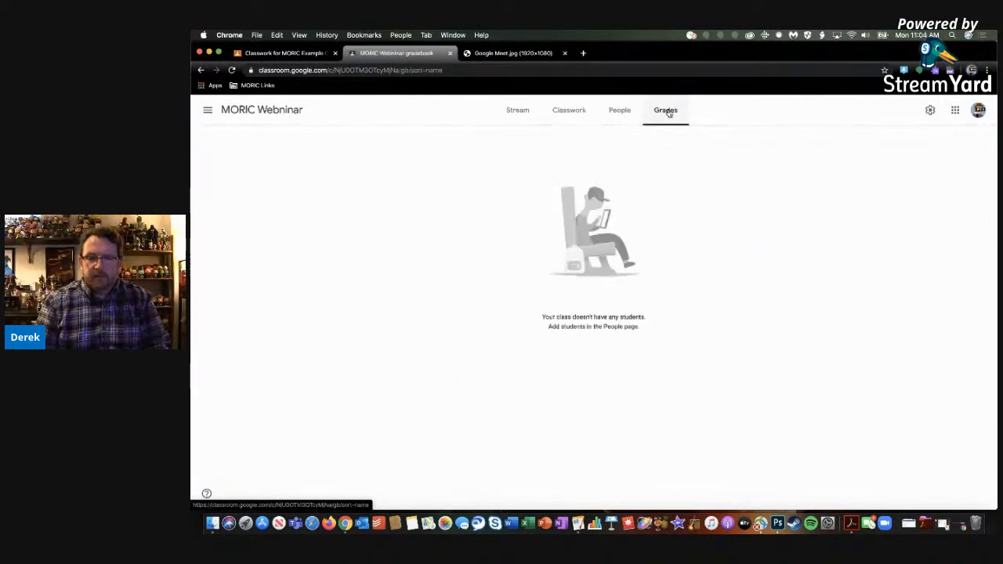
{"action": "left_click", "coordinate": [620, 111]}
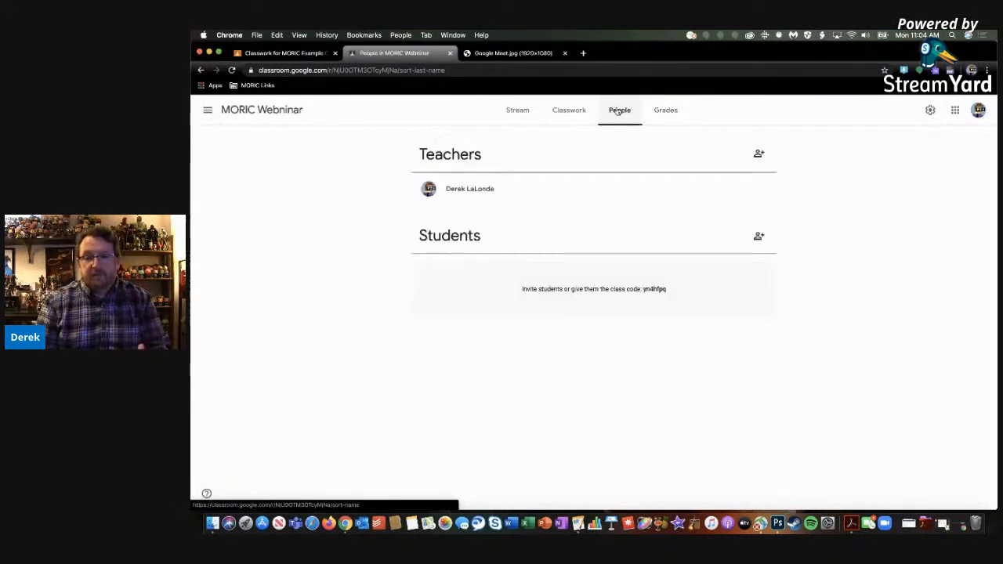
{"action": "left_click", "coordinate": [577, 111]}
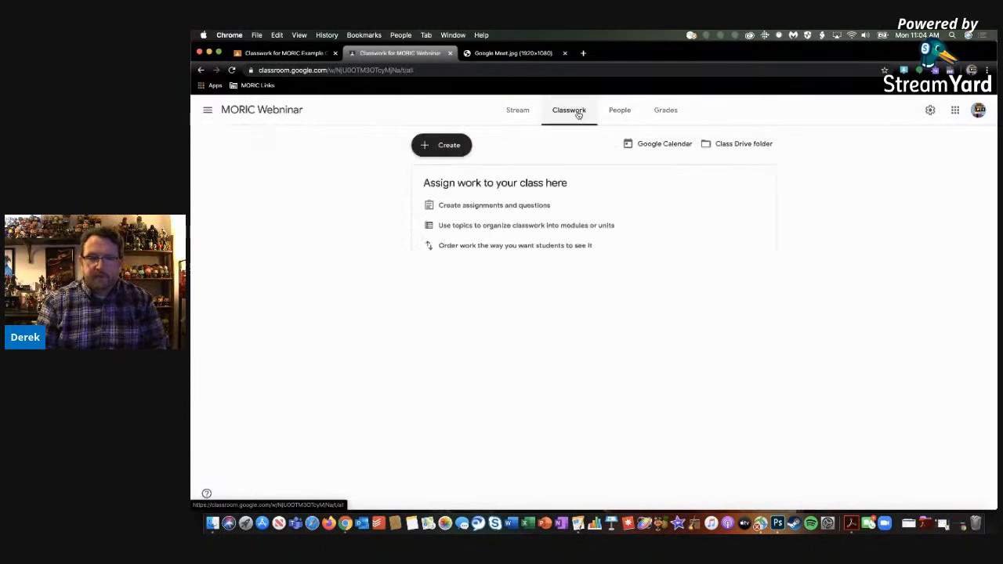
{"action": "left_click", "coordinate": [508, 114]}
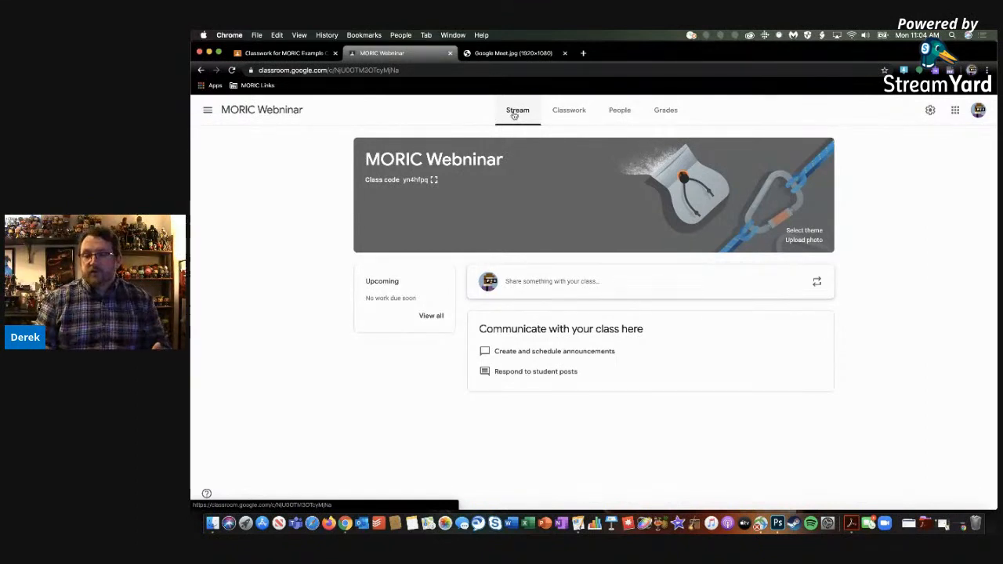
Open the class list at classroom.google.com in a separate browser tab
{"action": "left_click", "coordinate": [582, 53]}
{"action": "type", "text": "classroom.google.com"}
{"action": "key", "text": "Return"}
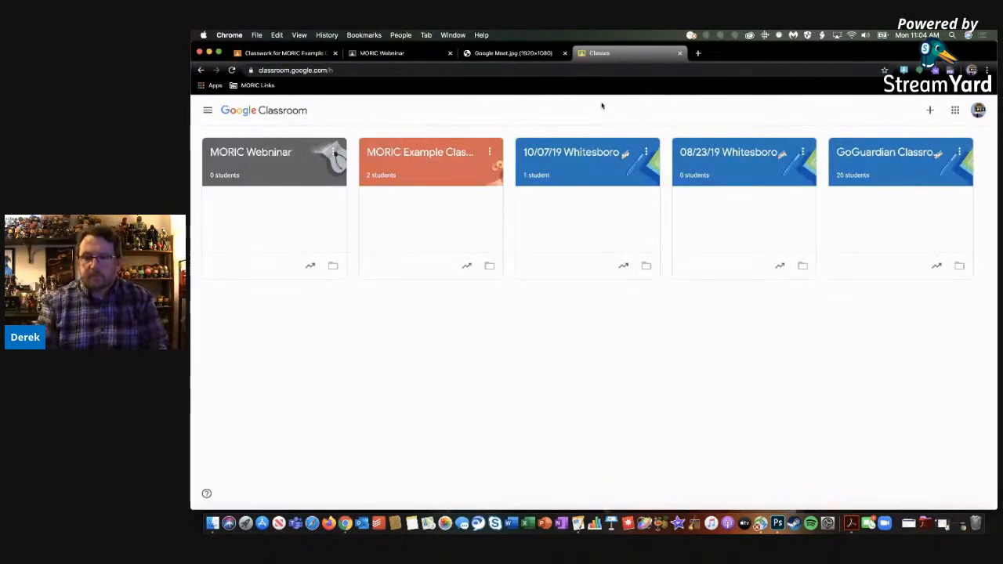
Return to the MORIC Webninar stream, display the class code enlarged and select it
{"action": "left_click", "coordinate": [406, 57]}
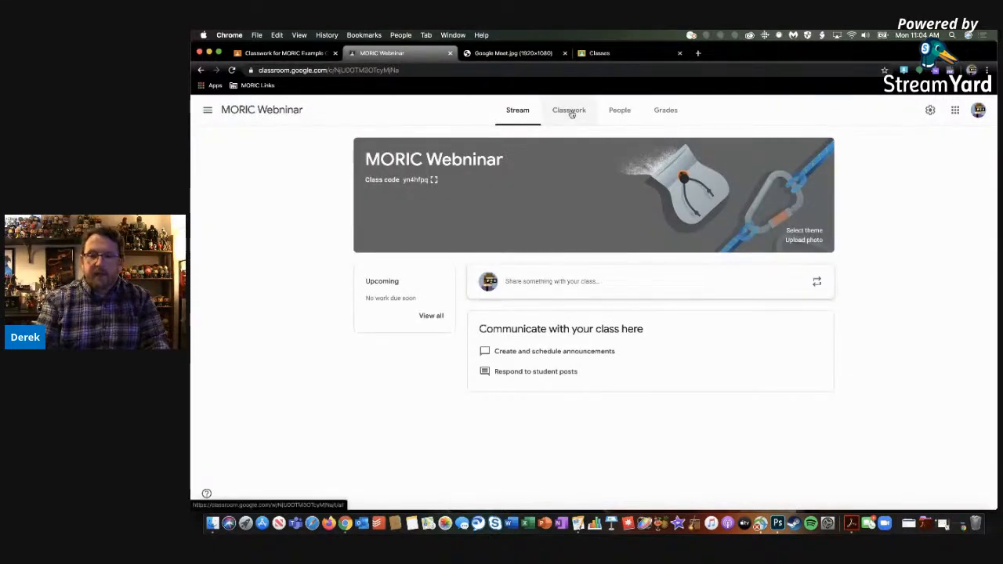
{"action": "left_click", "coordinate": [434, 180]}
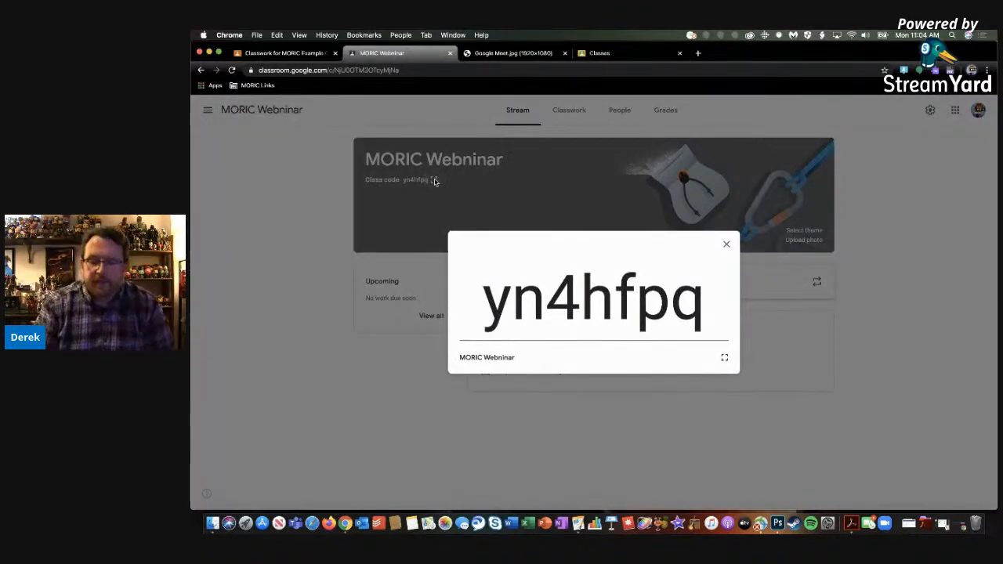
{"action": "double_click", "coordinate": [609, 300]}
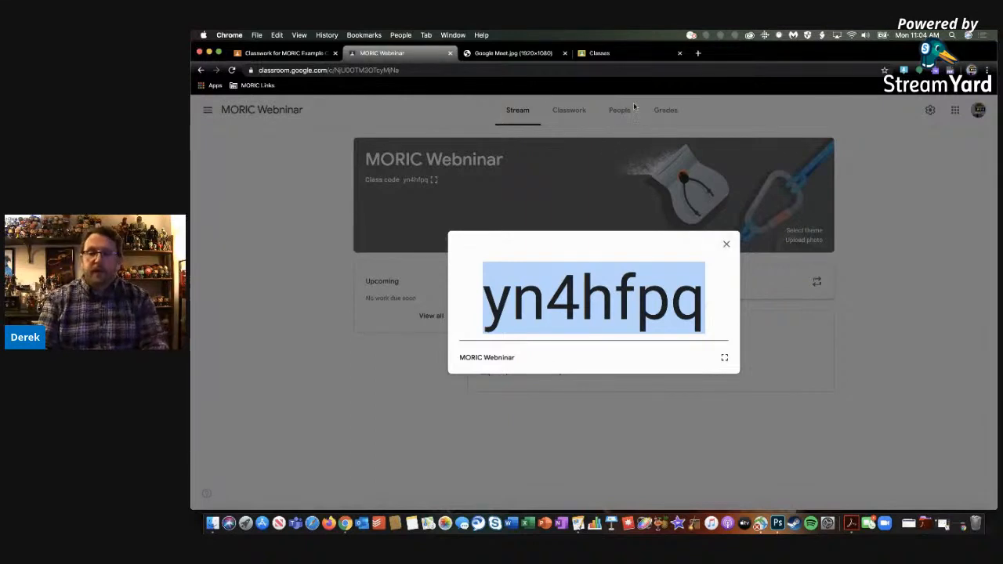
View the join-class prompt from the class list, and dismiss both it and the enlarged code in the MORIC Webninar class
{"action": "left_click", "coordinate": [633, 57]}
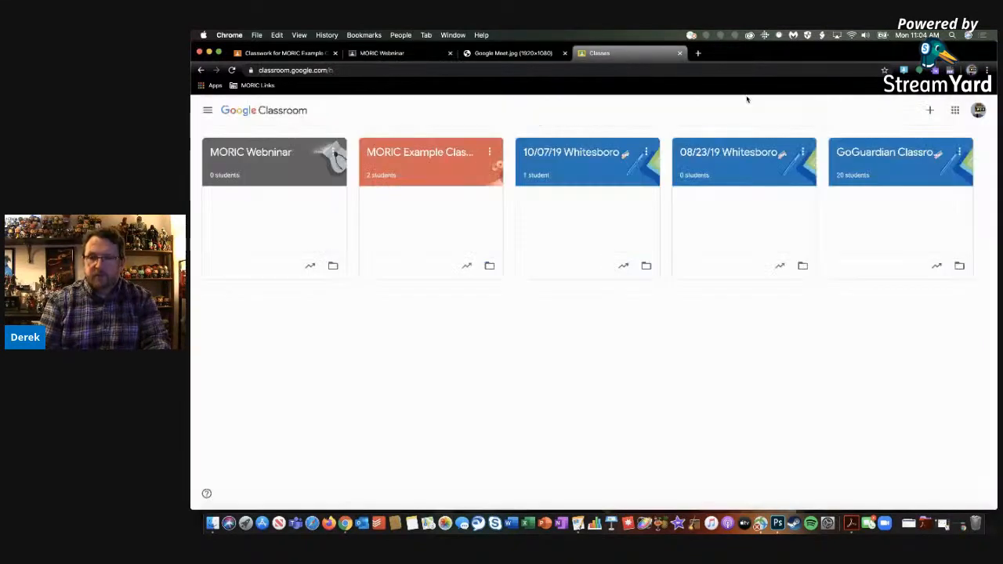
{"action": "left_click", "coordinate": [930, 110]}
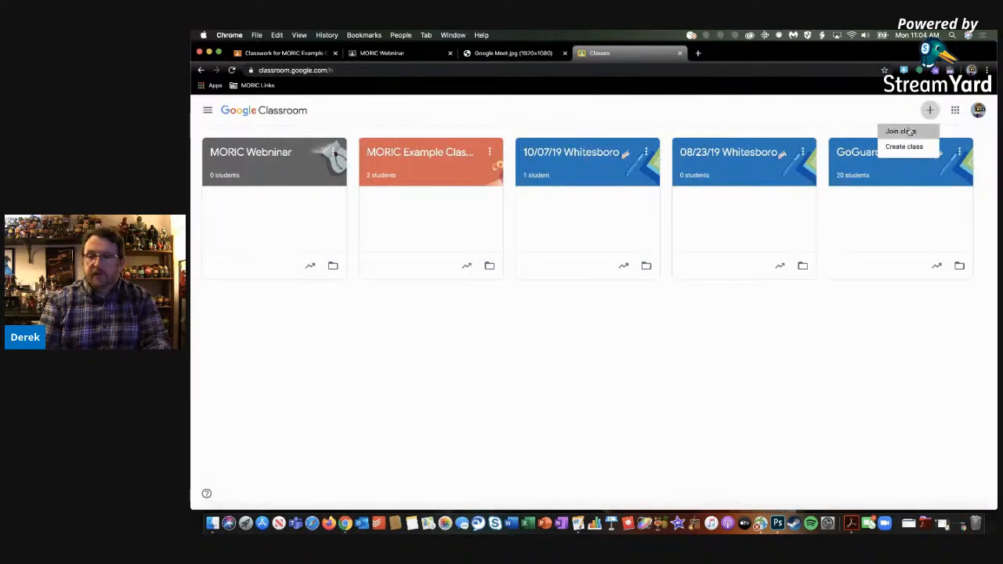
{"action": "left_click", "coordinate": [911, 132]}
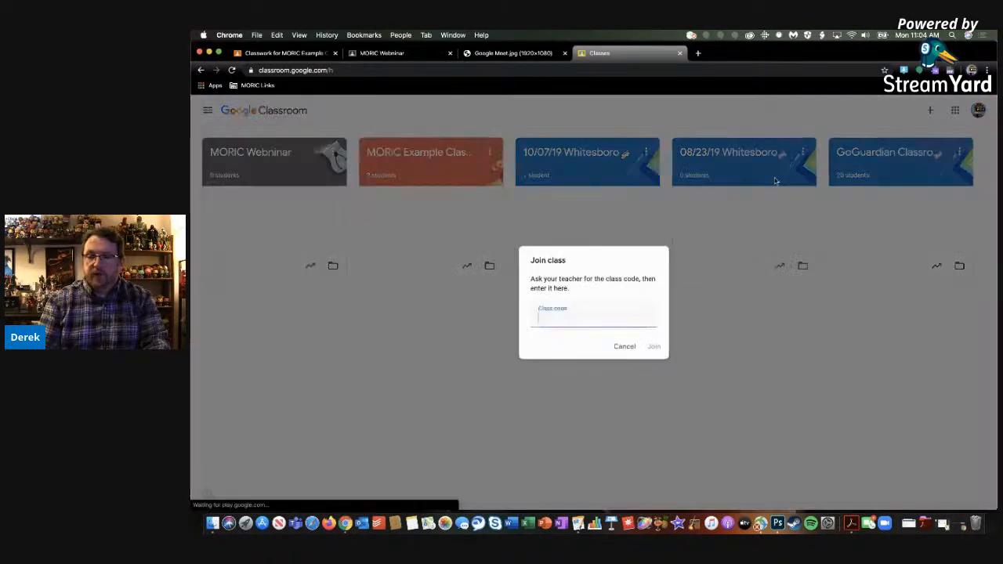
{"action": "left_click", "coordinate": [625, 348]}
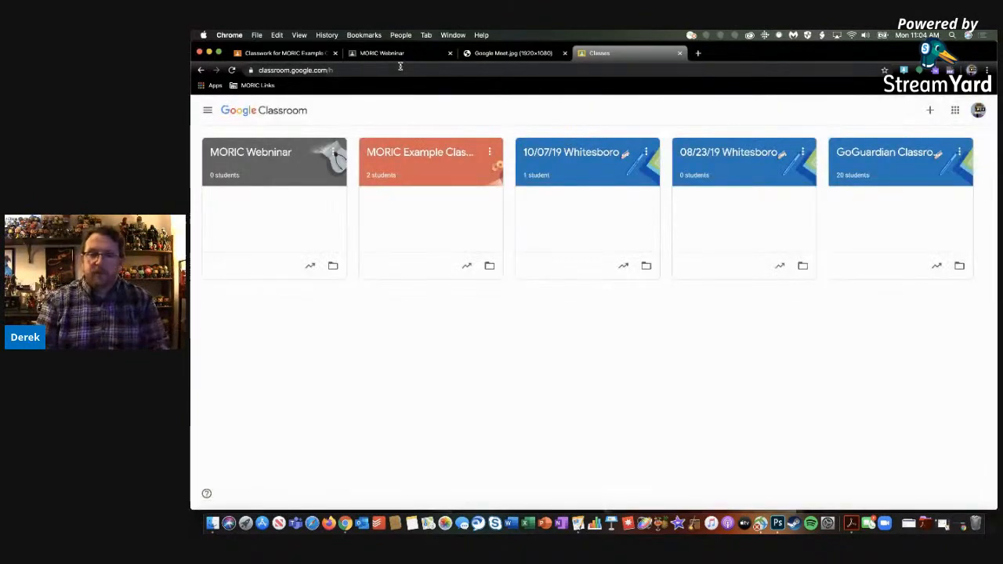
{"action": "left_click", "coordinate": [396, 54]}
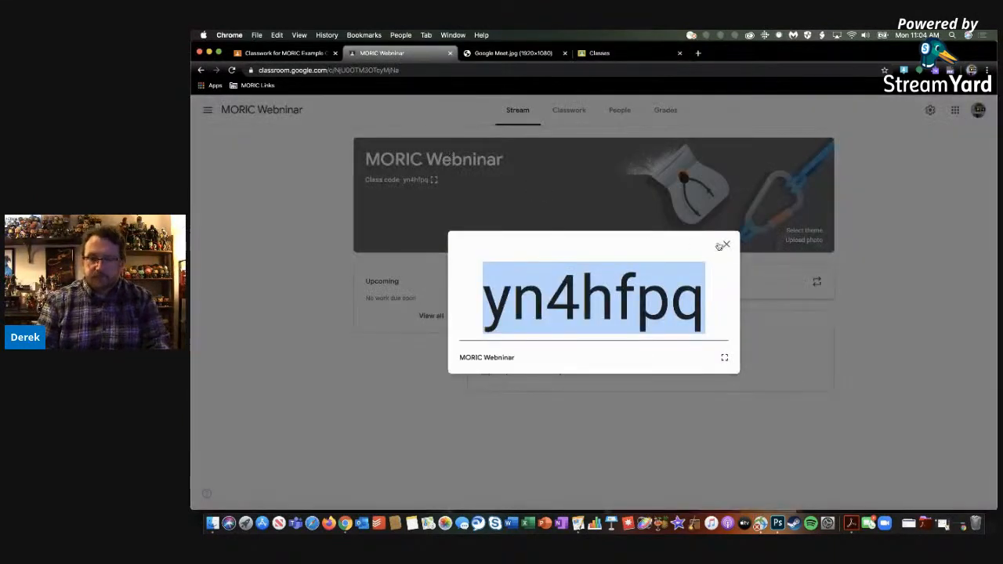
{"action": "left_click", "coordinate": [724, 245]}
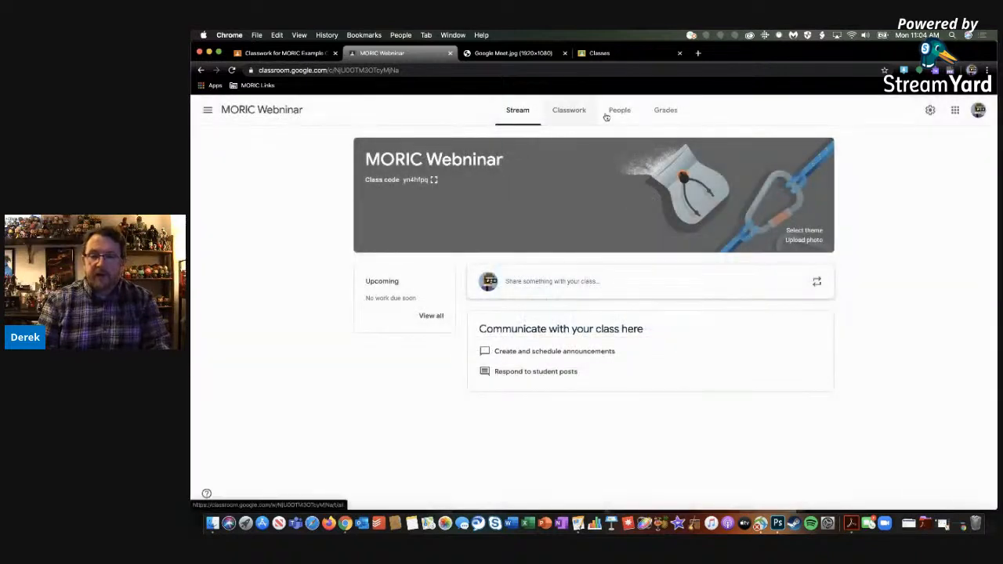
Open the Invite students dialog for the MORIC Webninar class
{"action": "left_click", "coordinate": [615, 114]}
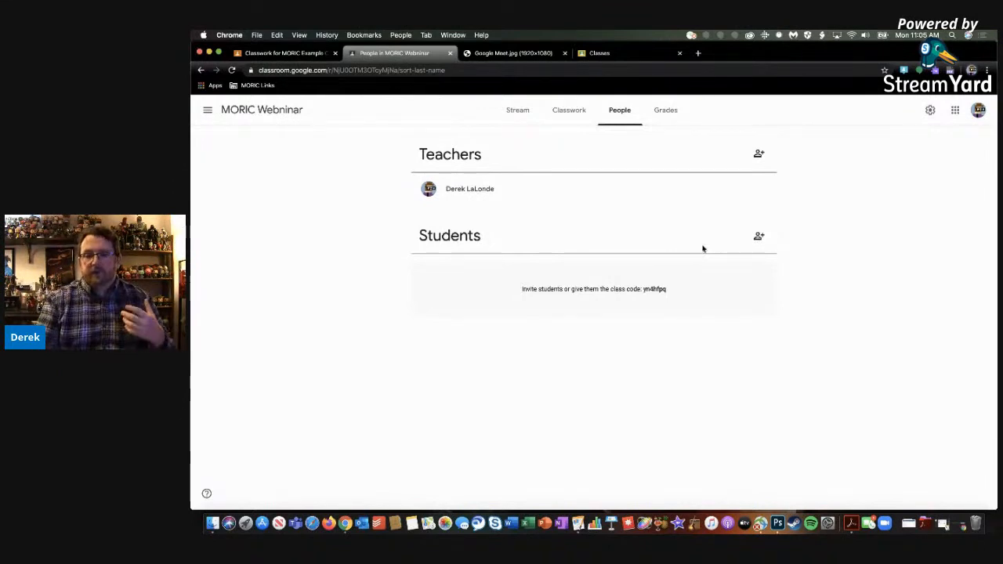
{"action": "left_click", "coordinate": [759, 236]}
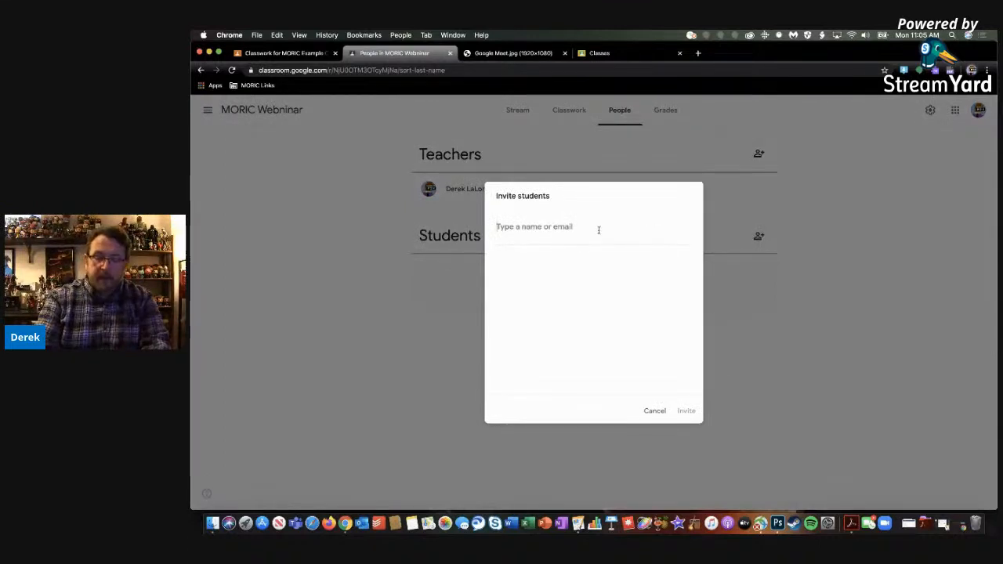
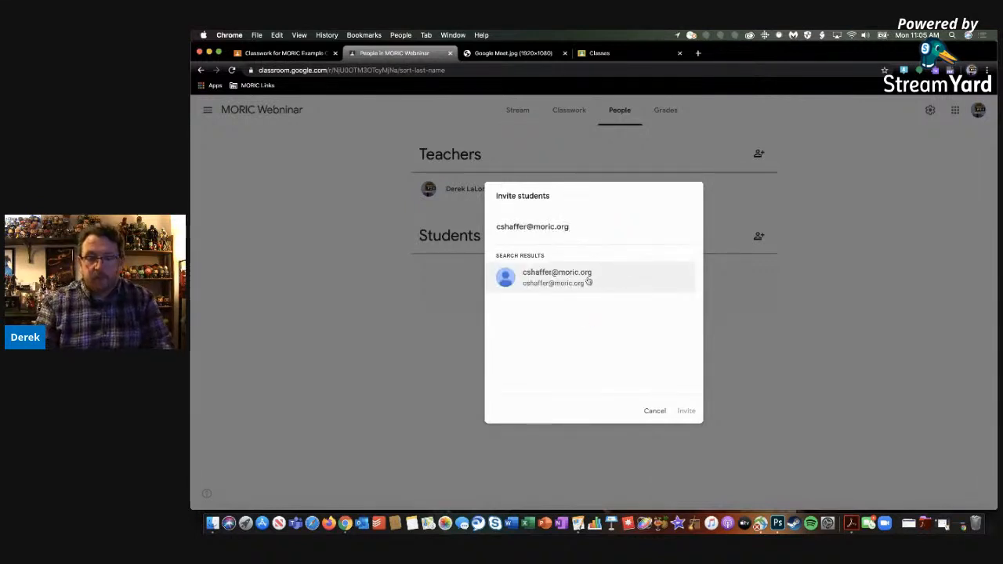
Try to invite a student by their moric.org e-mail address, and clear that entry from the invitation
{"action": "left_click", "coordinate": [590, 280]}
{"action": "left_click", "coordinate": [685, 412]}
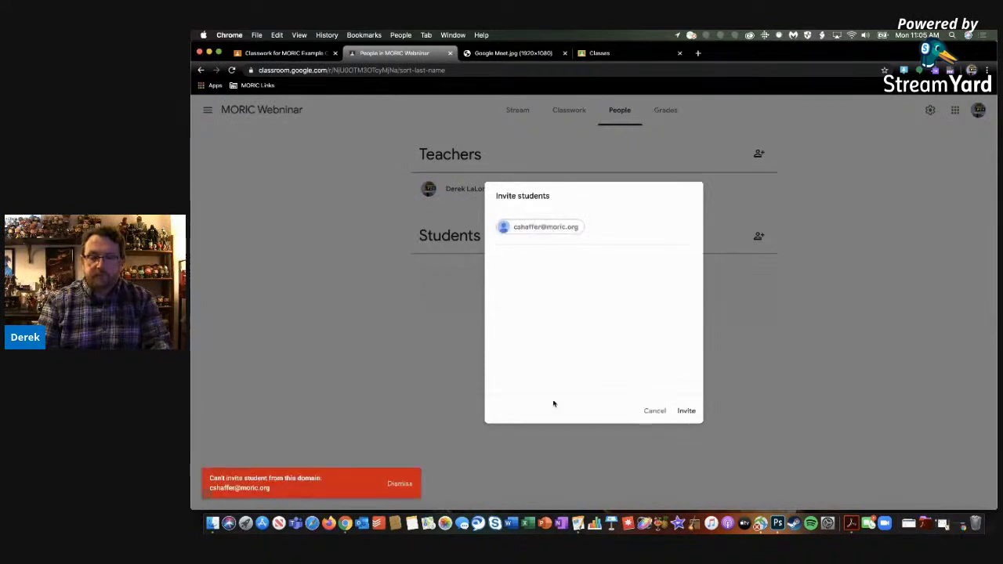
{"action": "left_click", "coordinate": [587, 229]}
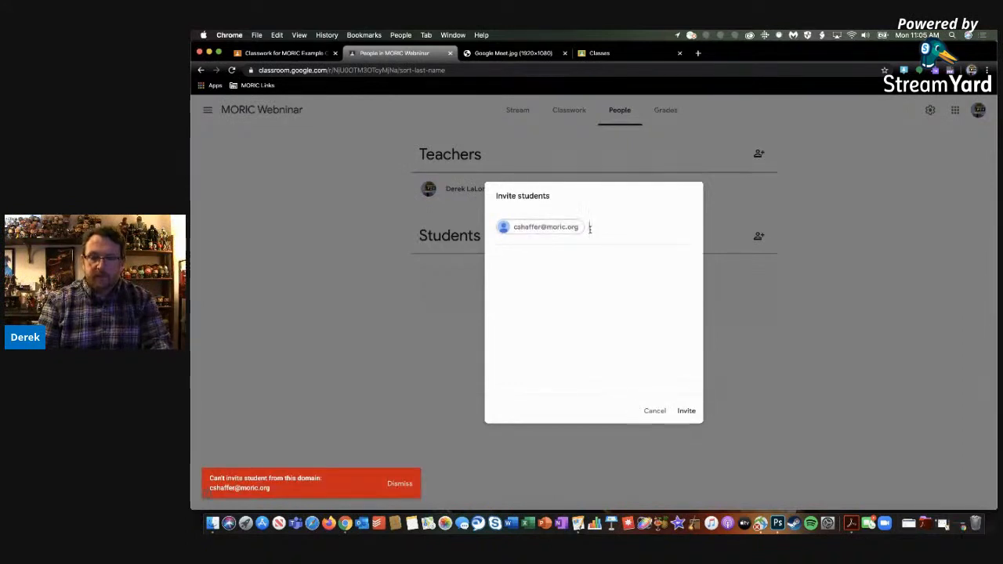
{"action": "key", "text": "BackSpace"}
{"action": "key", "text": "BackSpace"}
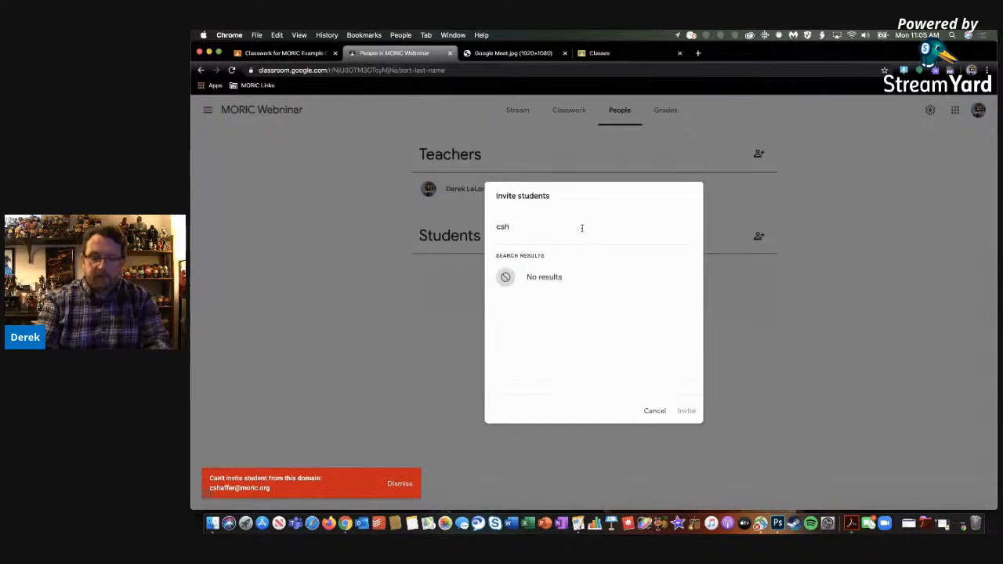
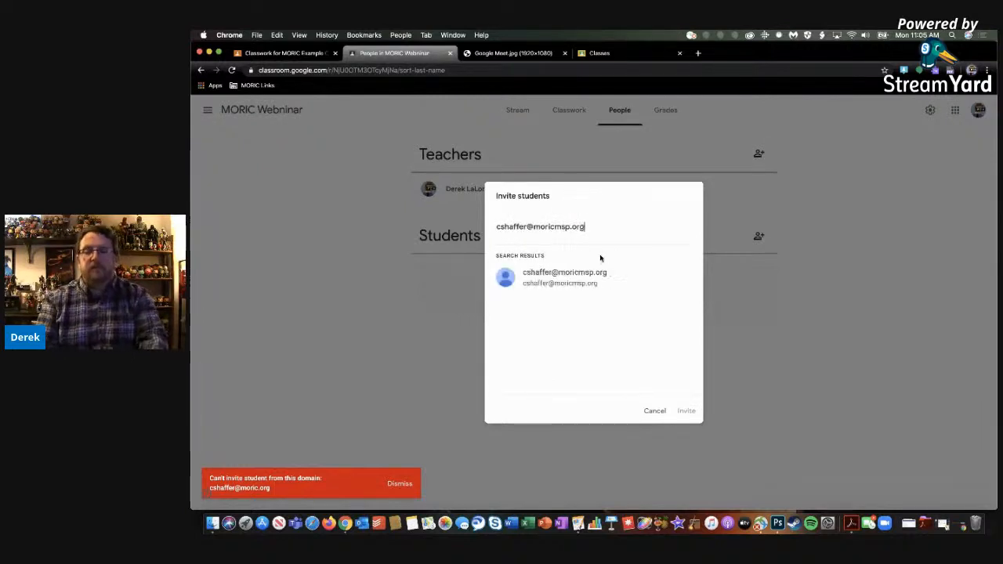
Enter the student's moricmsp.org e-mail address, choose the matching contact and send the invitation
{"action": "left_click", "coordinate": [587, 279]}
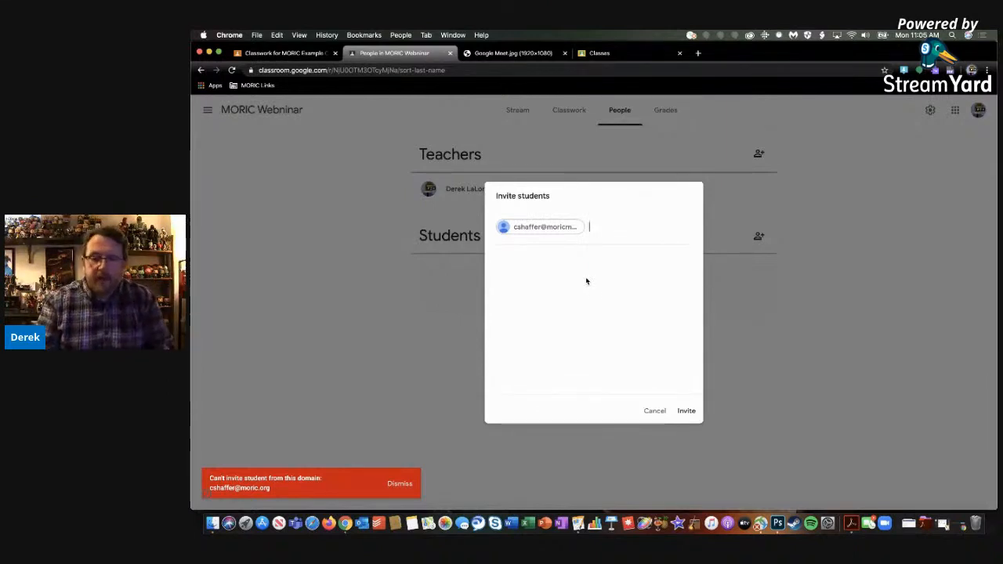
{"action": "left_click", "coordinate": [686, 412]}
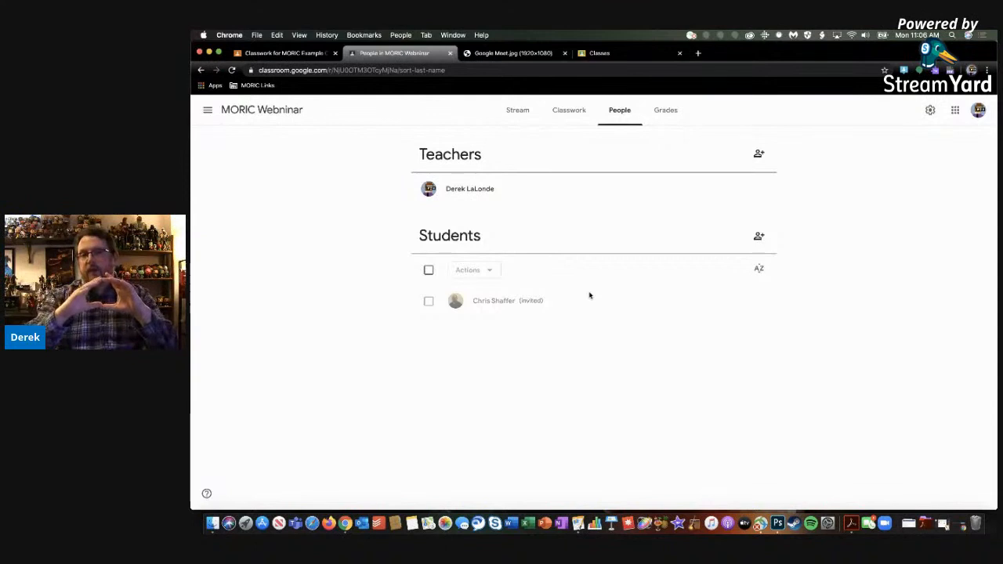
Leave MORIC Example Classroom for the overview of all classes, and check the other open class list as well
{"action": "left_click", "coordinate": [298, 56]}
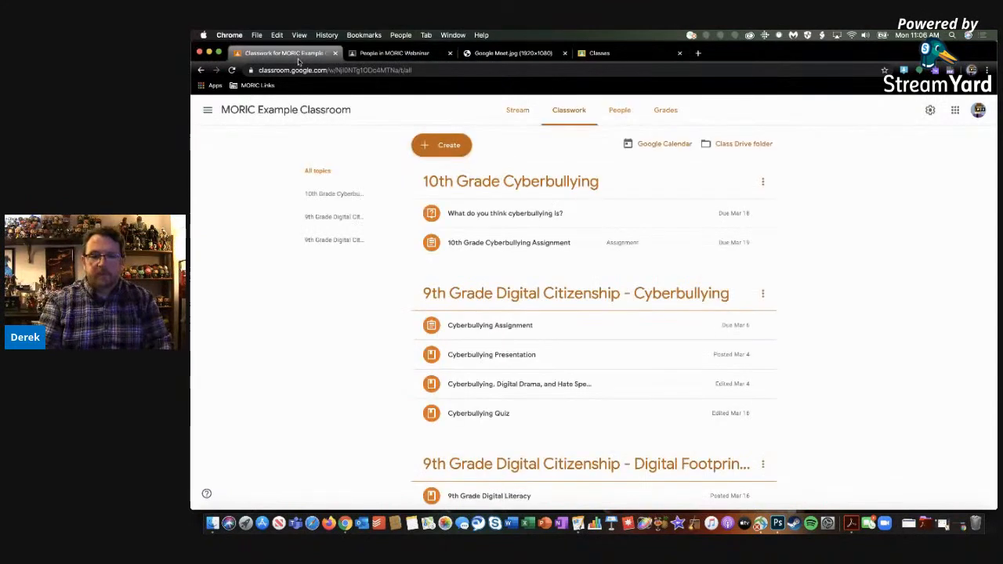
{"action": "left_click", "coordinate": [208, 111]}
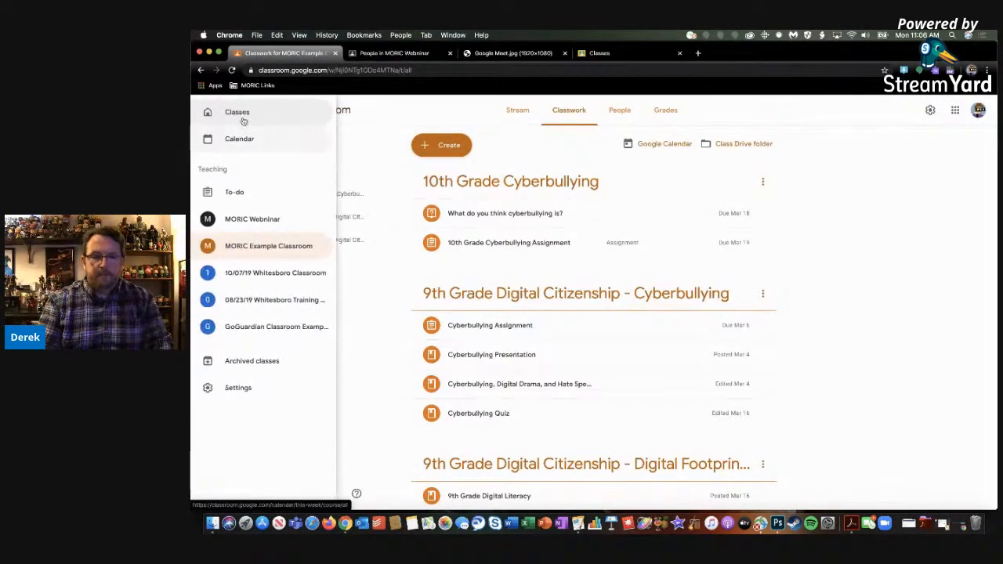
{"action": "left_click", "coordinate": [223, 116]}
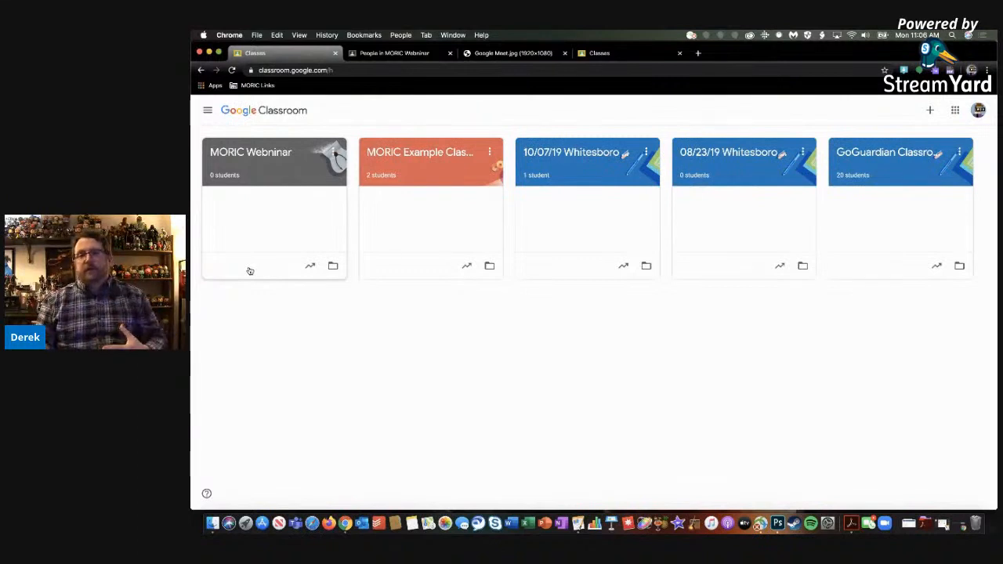
{"action": "left_click", "coordinate": [630, 55]}
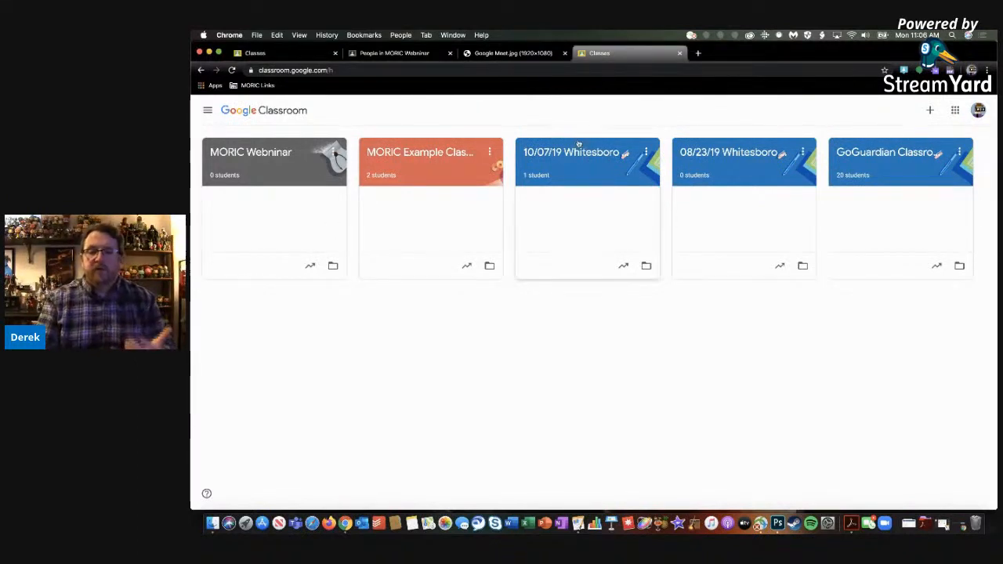
Return to the MORIC Webninar class, check its People page and display the class code enlarged from the Stream
{"action": "left_click", "coordinate": [385, 55]}
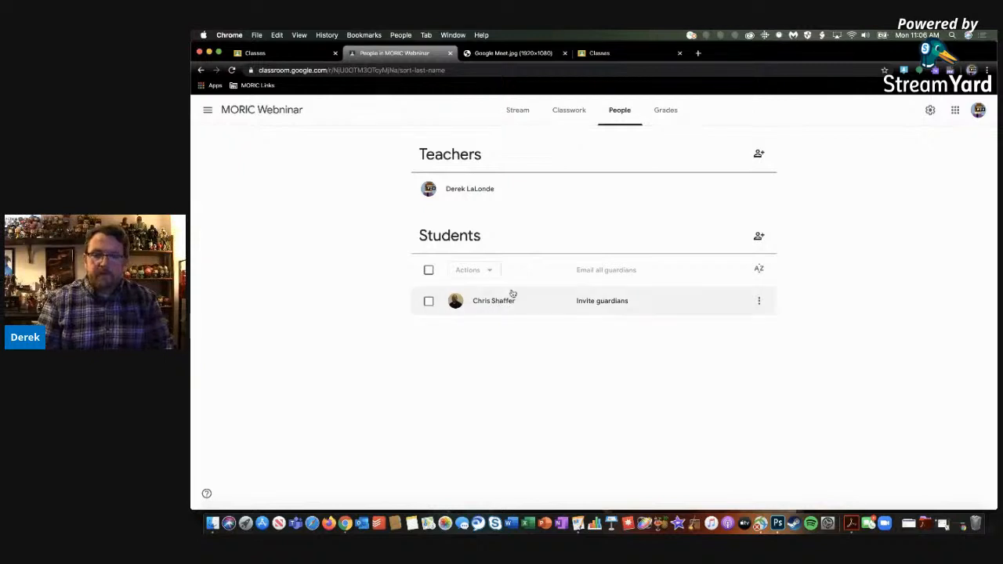
{"action": "left_click", "coordinate": [527, 115]}
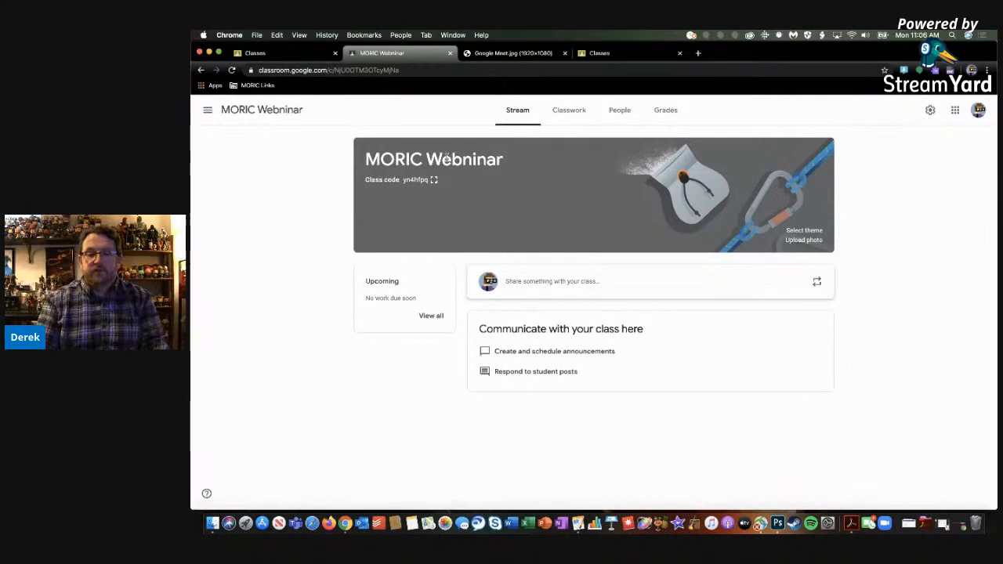
{"action": "left_click", "coordinate": [433, 181]}
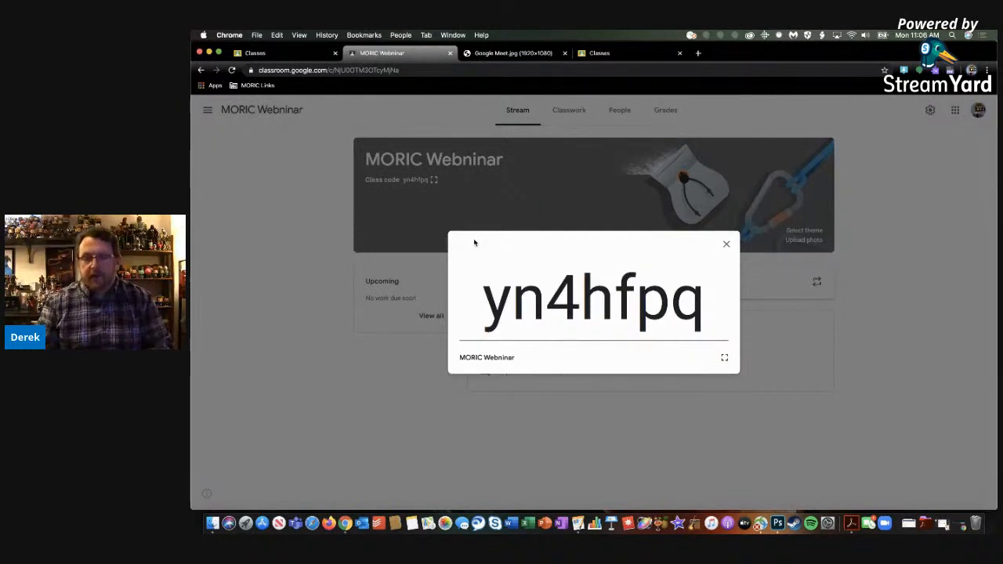
Close the enlarged class code and invite a co-teacher to the MORIC Webninar class using their moricmsp.org e-mail address
{"action": "left_click", "coordinate": [726, 243]}
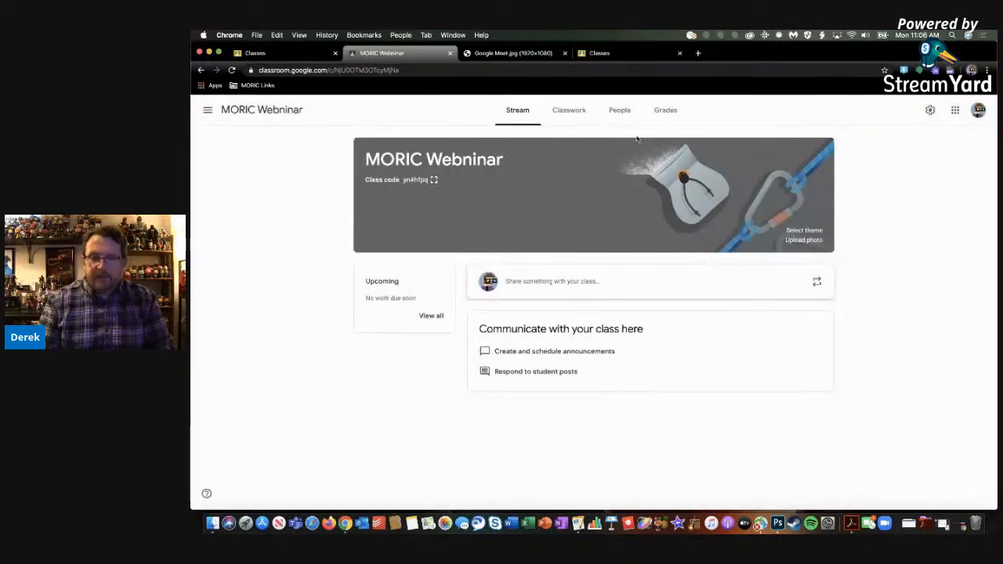
{"action": "left_click", "coordinate": [621, 112]}
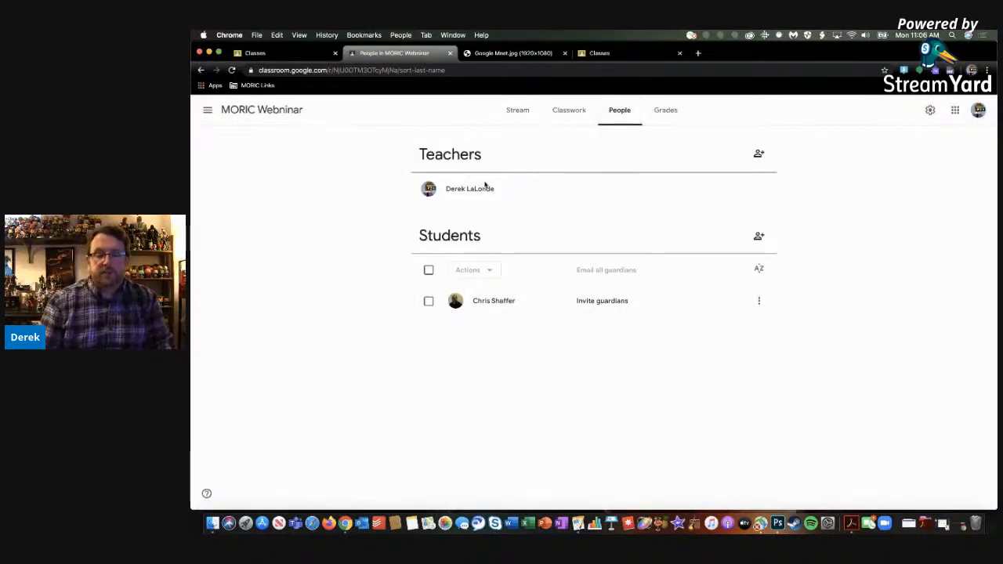
{"action": "left_click", "coordinate": [757, 156]}
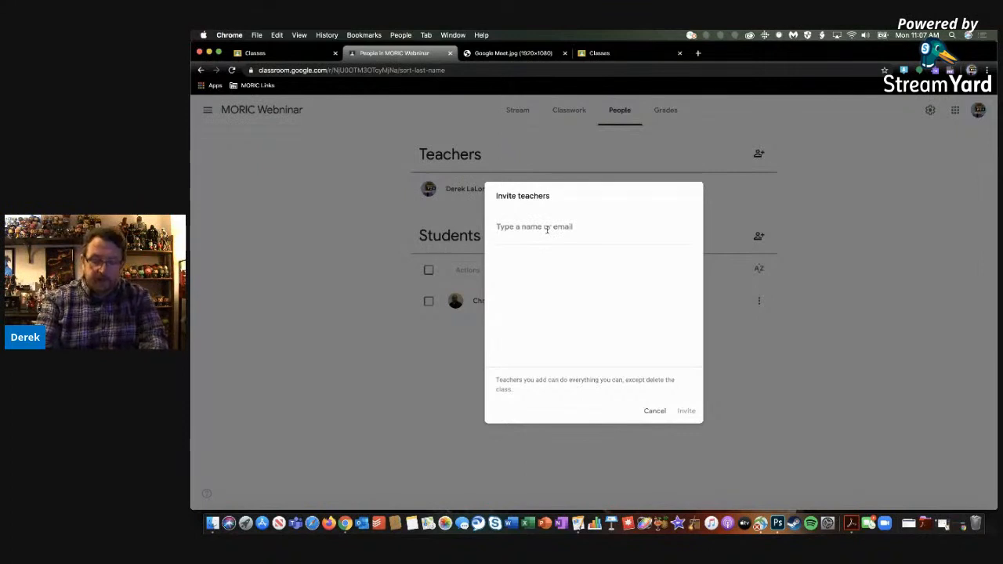
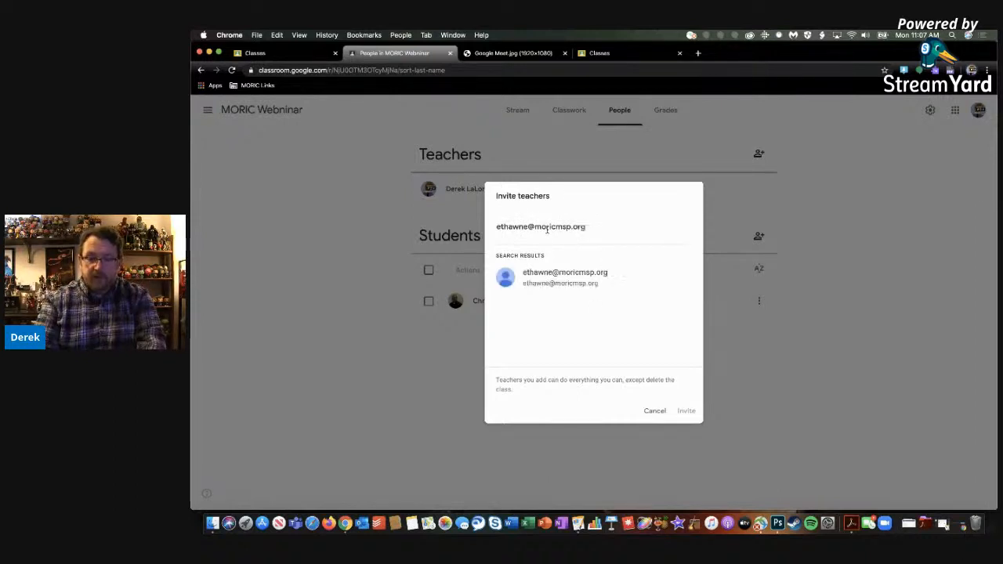
{"action": "left_click", "coordinate": [578, 279]}
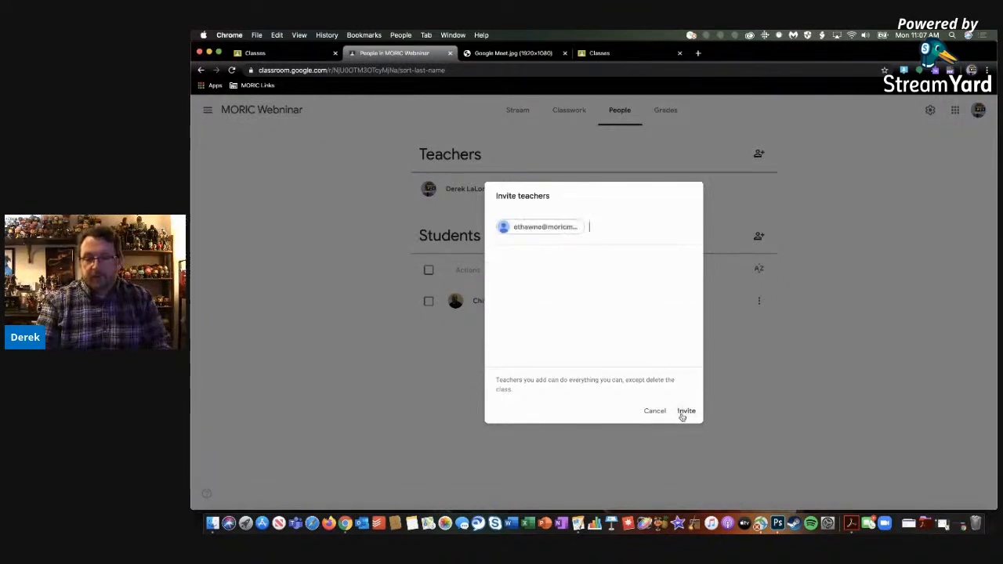
{"action": "left_click", "coordinate": [686, 412]}
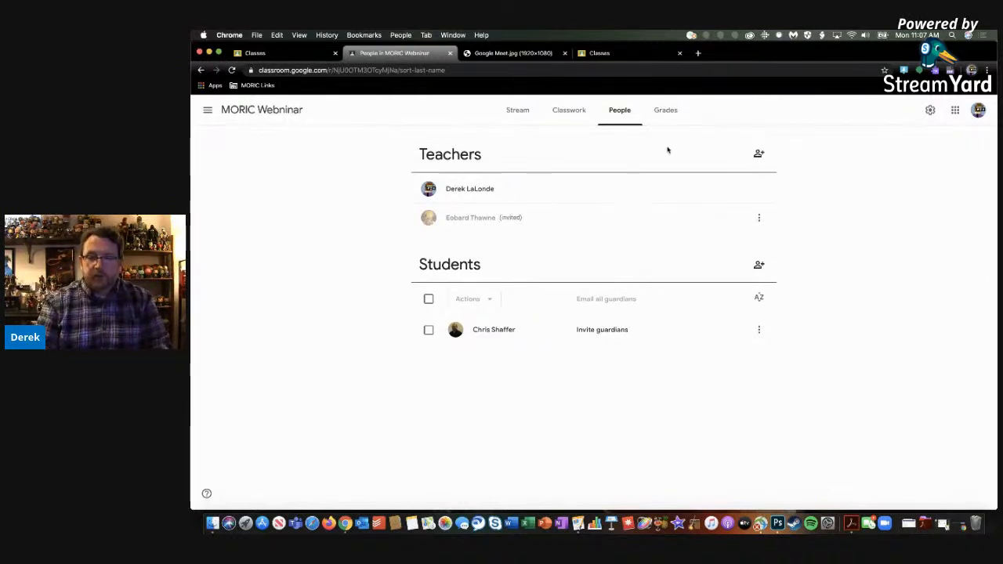
Look over the Grades, Classwork and People pages of the MORIC Webninar class, ending on its Stream
{"action": "left_click", "coordinate": [666, 111]}
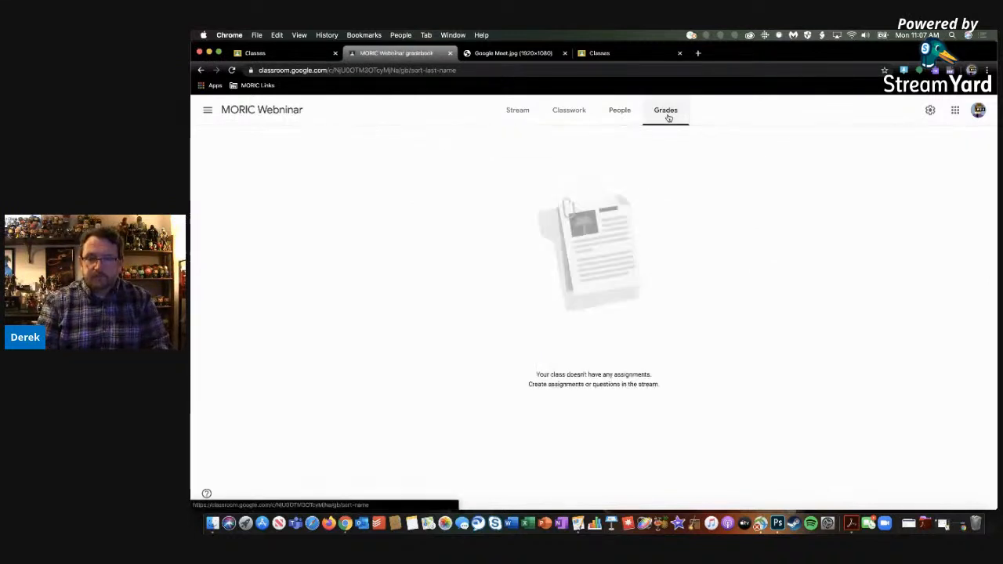
{"action": "left_click", "coordinate": [618, 113]}
{"action": "left_click", "coordinate": [537, 118]}
{"action": "left_click", "coordinate": [560, 119]}
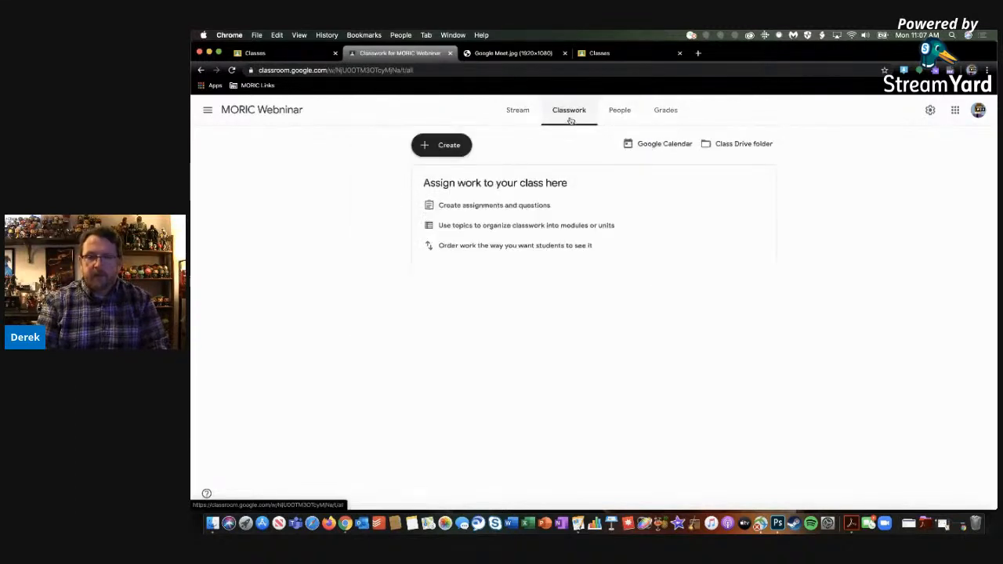
{"action": "left_click", "coordinate": [601, 117]}
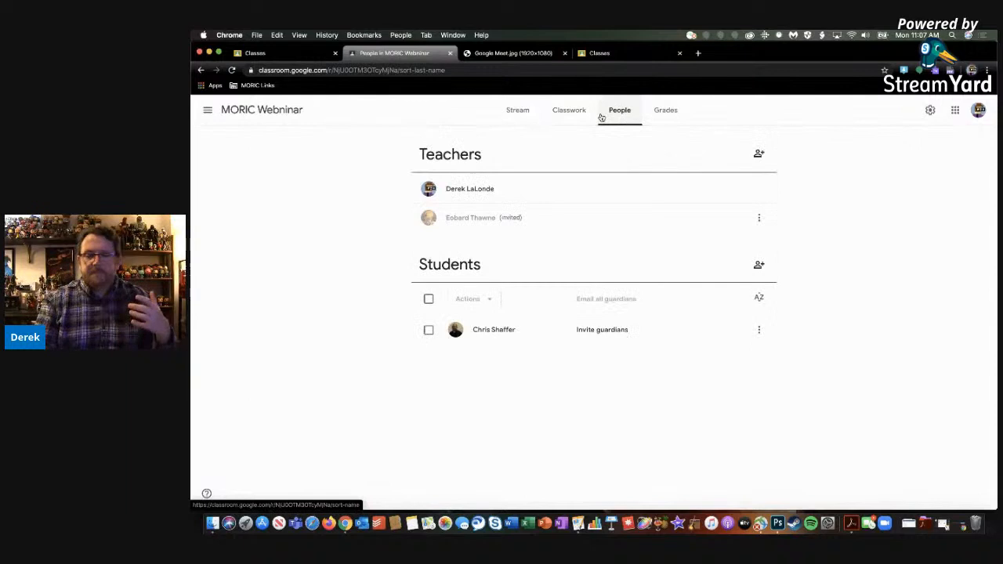
{"action": "left_click", "coordinate": [521, 117]}
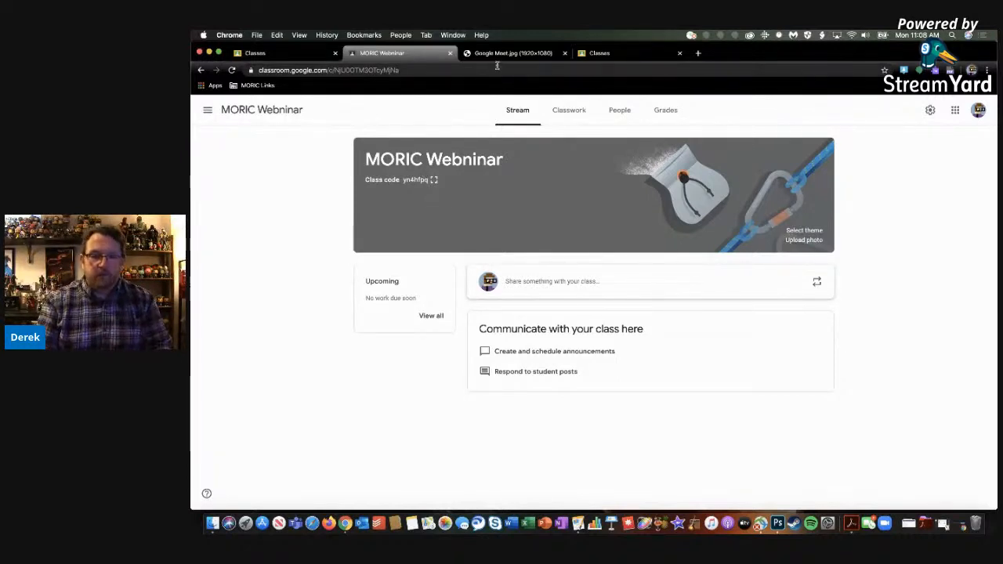
Open MORIC Example Classroom from the class overview and look through the existing posts in its Stream
{"action": "left_click", "coordinate": [293, 53]}
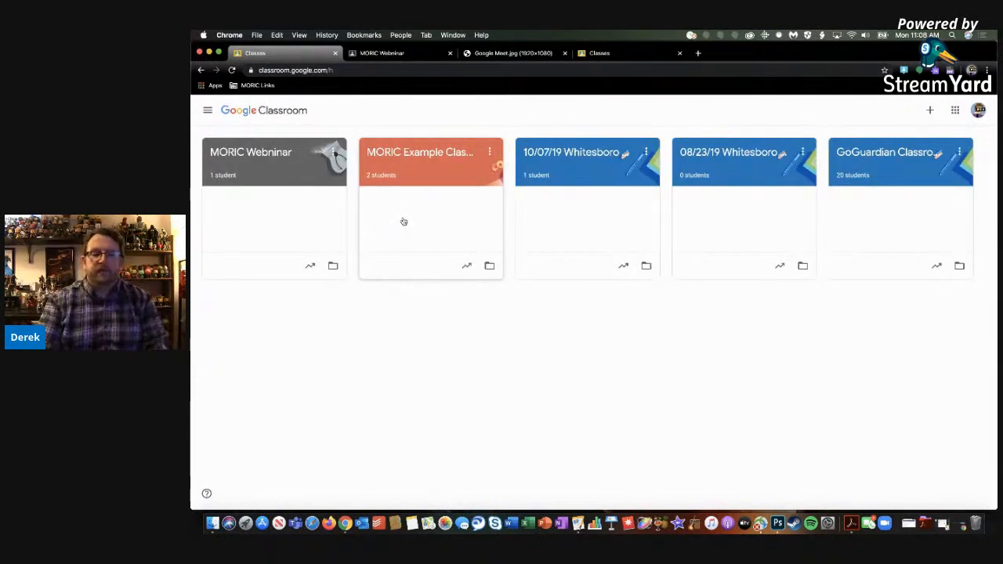
{"action": "left_click", "coordinate": [400, 152]}
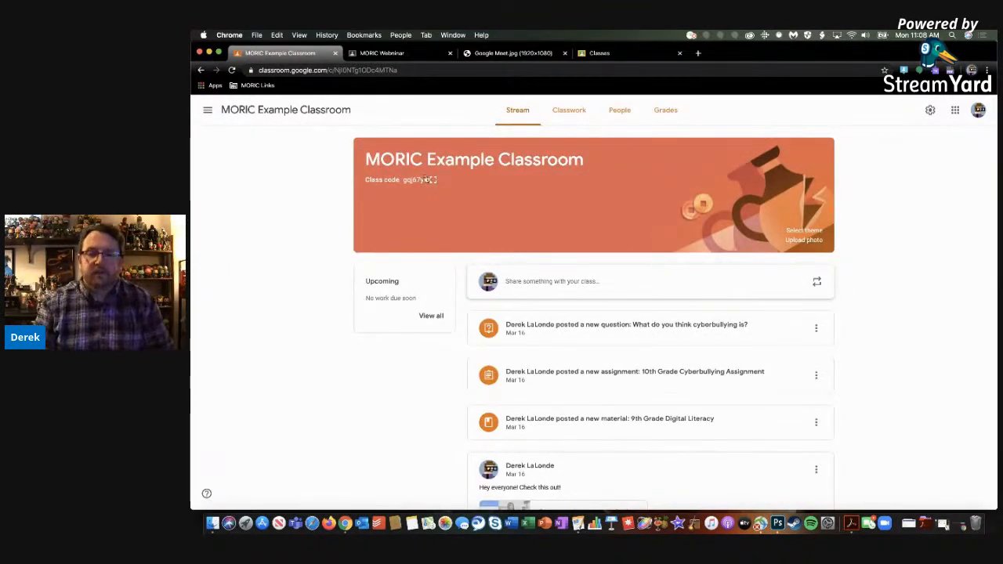
{"action": "scroll", "coordinate": [448, 186], "scroll_direction": "down", "scroll_amount": 1}
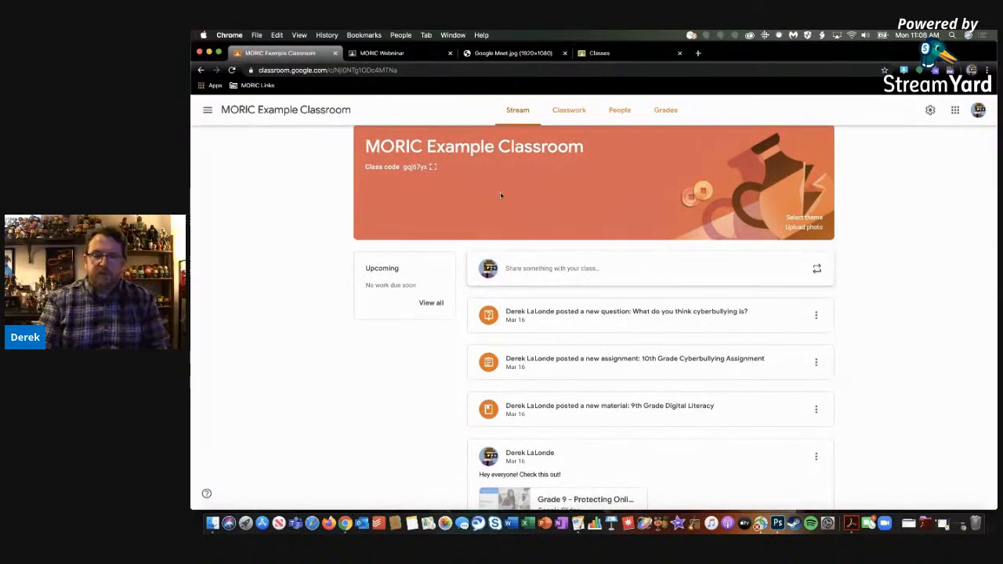
{"action": "scroll", "coordinate": [506, 223], "scroll_direction": "down", "scroll_amount": 4}
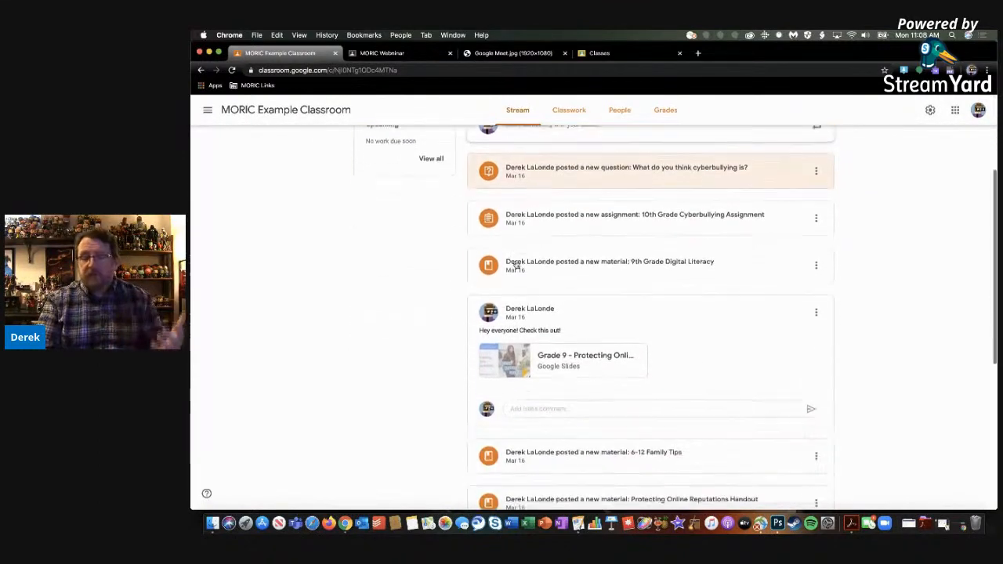
{"action": "scroll", "coordinate": [517, 265], "scroll_direction": "down", "scroll_amount": 8}
{"action": "scroll", "coordinate": [516, 264], "scroll_direction": "up", "scroll_amount": 12}
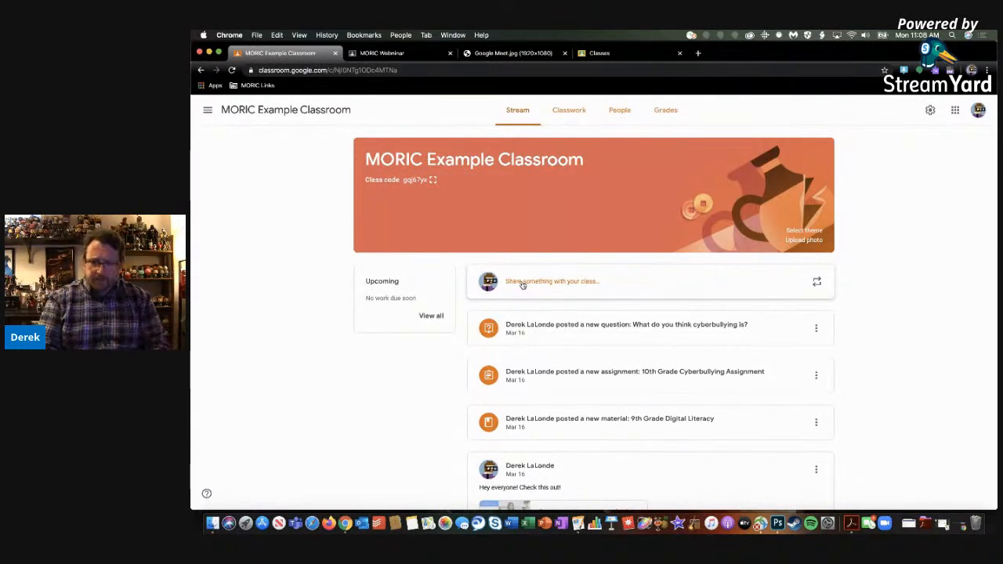
Post the announcement "Hello Everyone!" to all students in the Stream of MORIC Example Classroom
{"action": "left_click", "coordinate": [518, 282]}
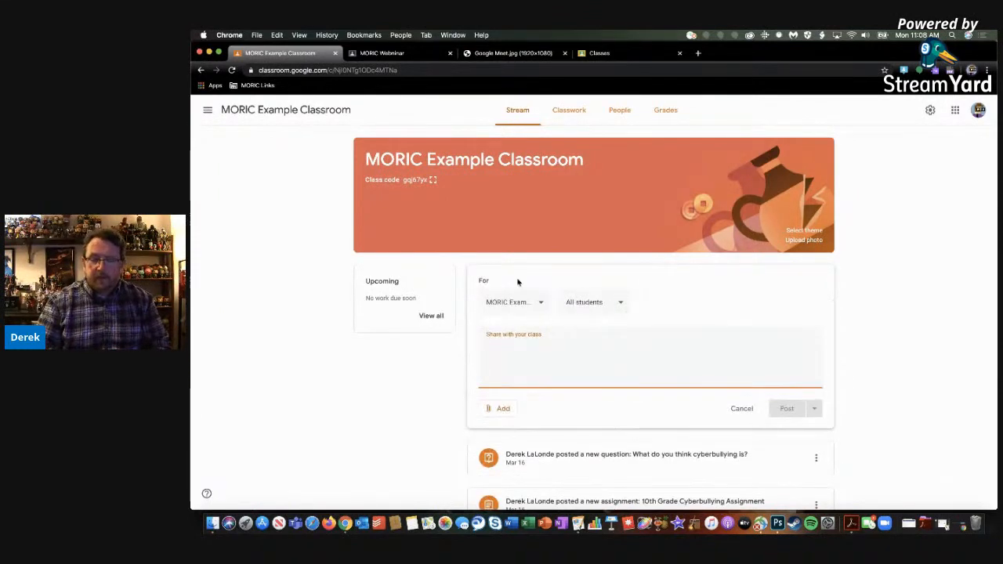
{"action": "type", "text": "Hell"}
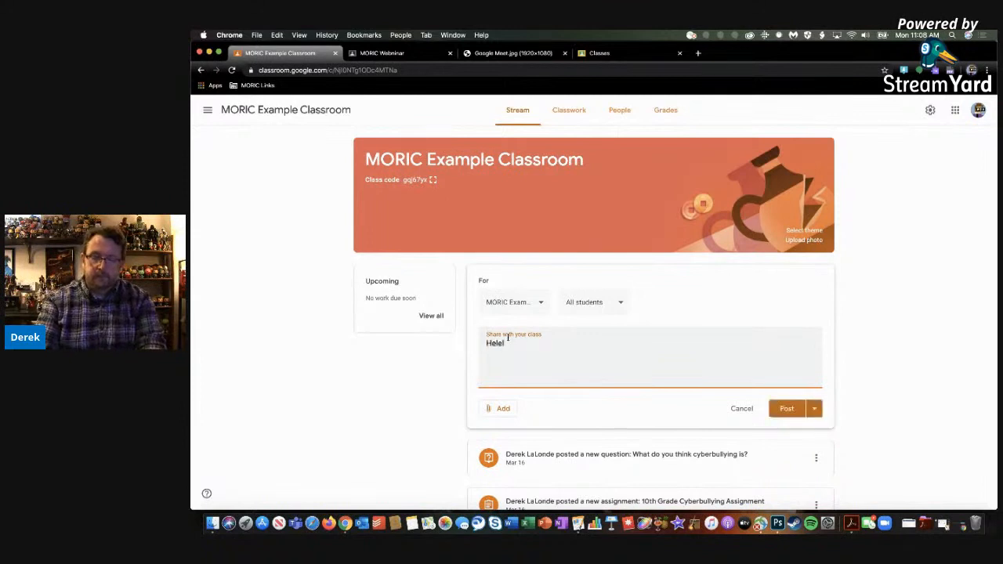
{"action": "type", "text": "o Everyone!@"}
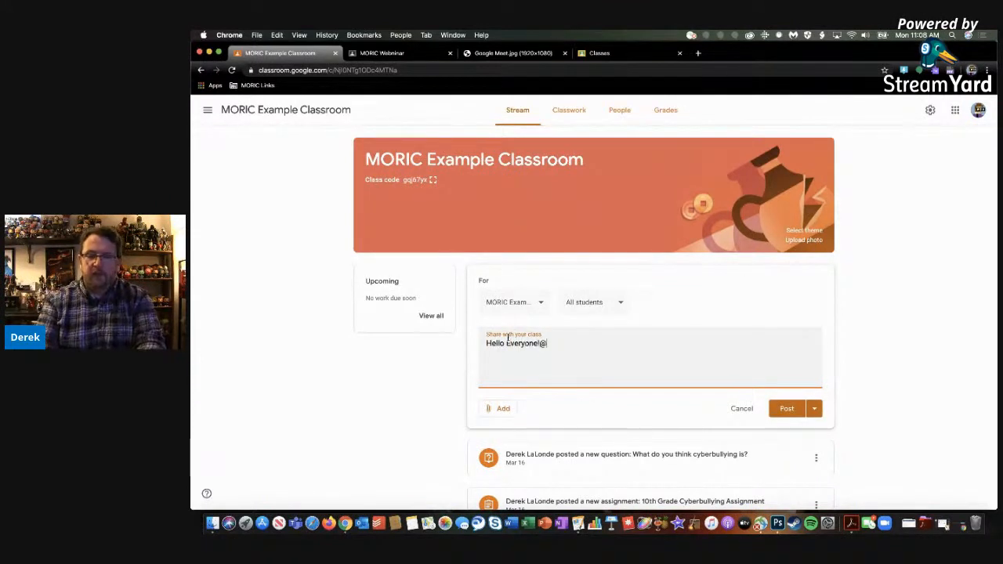
{"action": "left_click", "coordinate": [789, 412]}
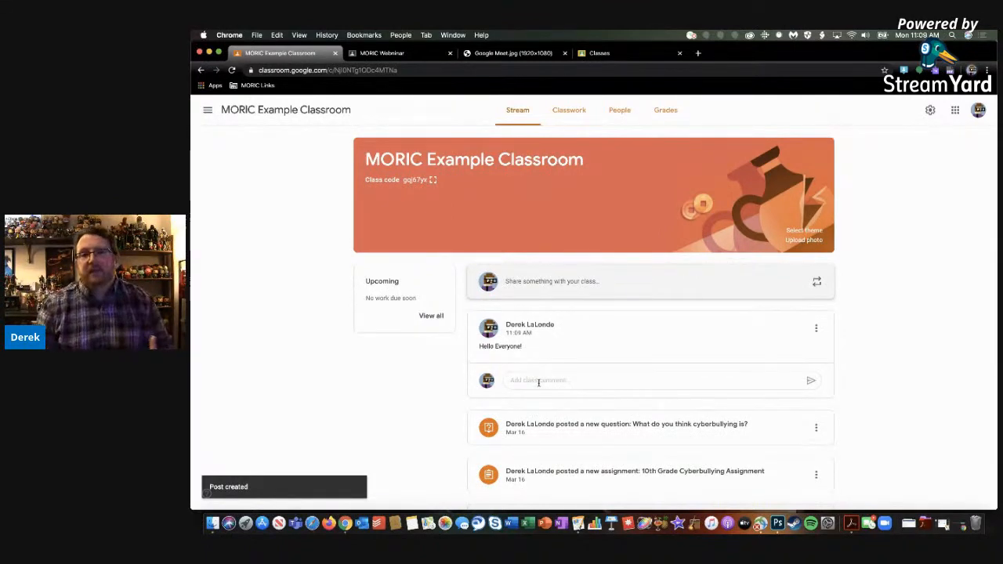
Start a second Stream announcement with the text "Hey everyone check this out!"
{"action": "left_click", "coordinate": [534, 289]}
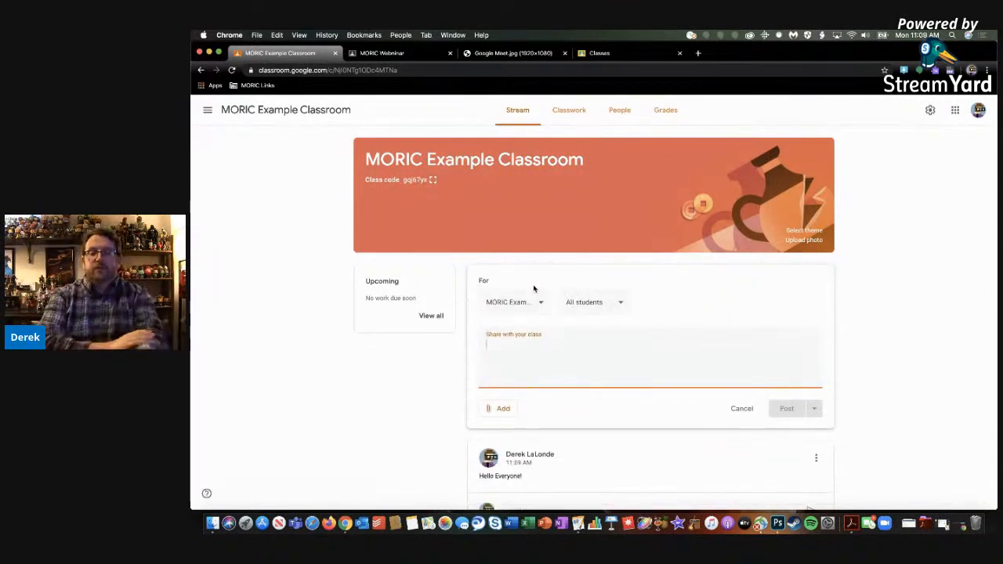
{"action": "type", "text": "Hey ever"}
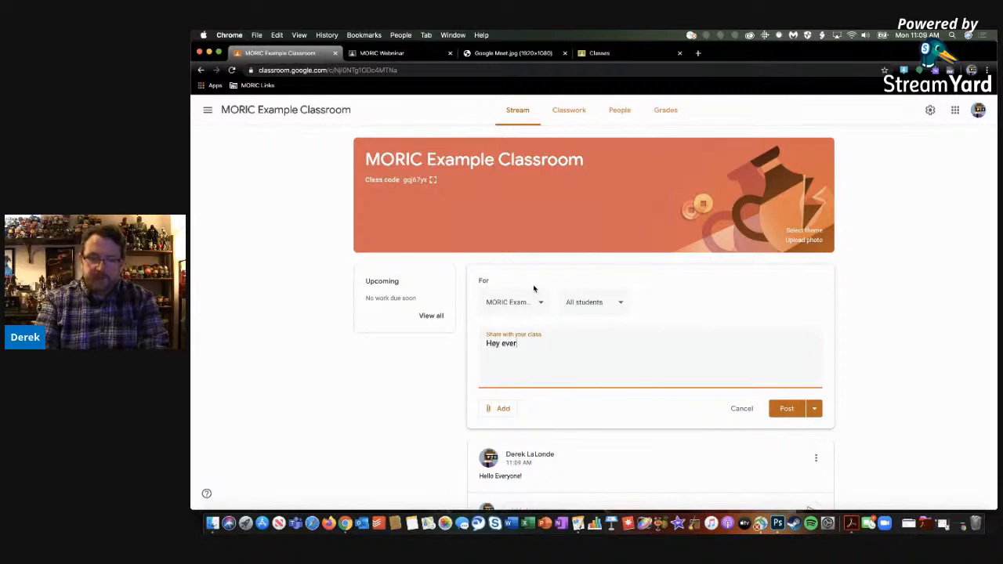
{"action": "type", "text": "yone check this out!"}
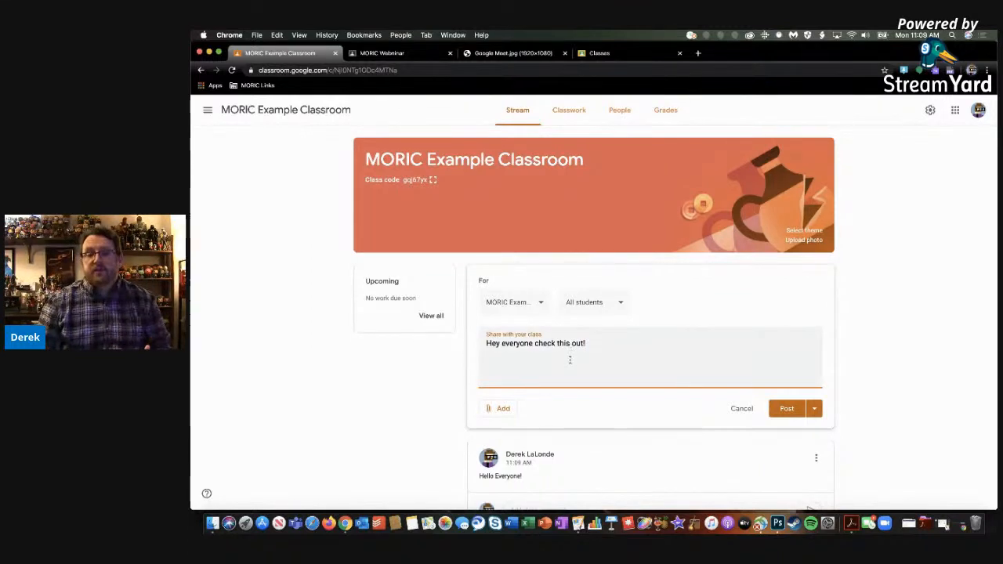
Search YouTube for "Ted Talk" and attach the video "Inside the mind of a master procrastinator | Tim Urban" to the announcement
{"action": "left_click", "coordinate": [496, 410]}
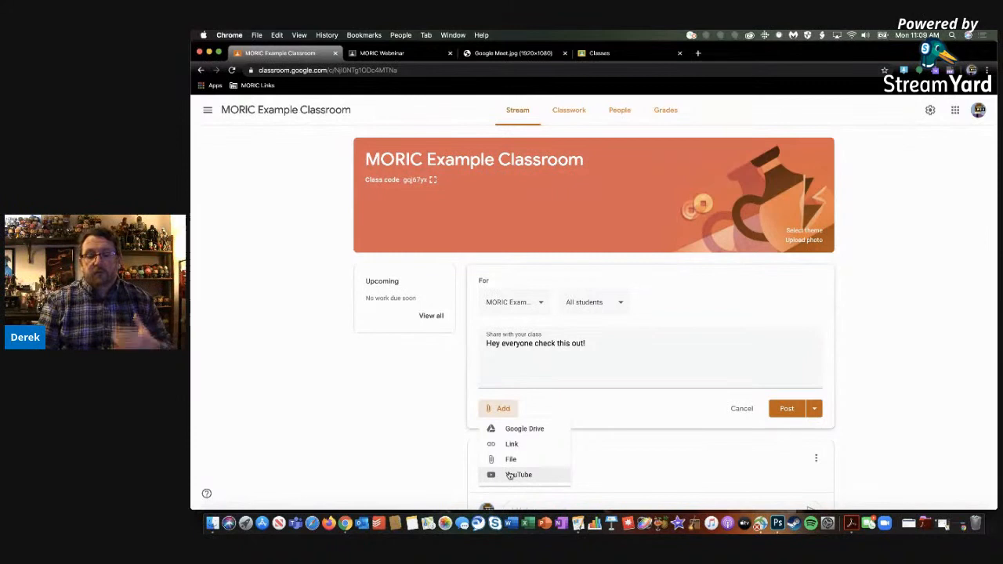
{"action": "left_click", "coordinate": [510, 475]}
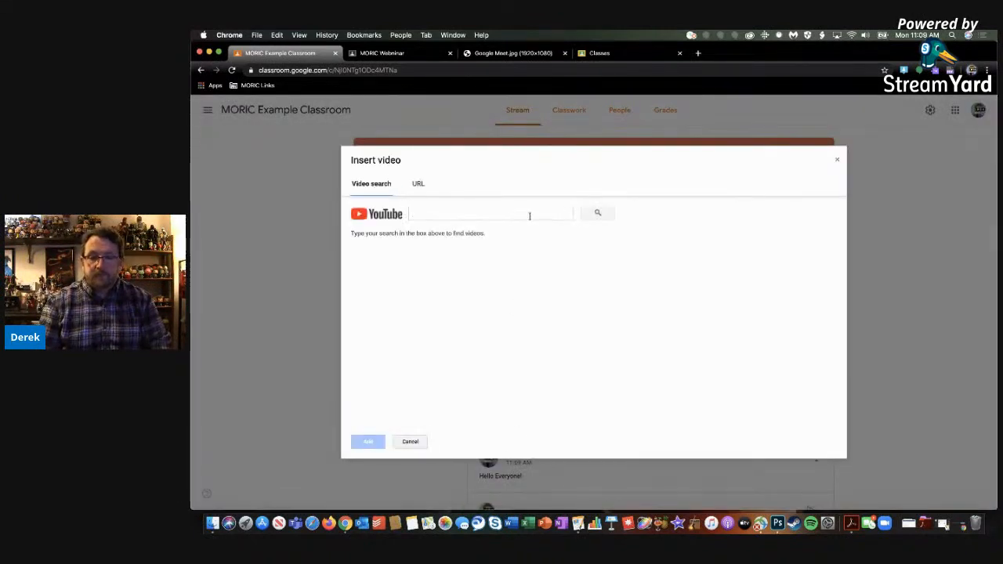
{"action": "left_click", "coordinate": [531, 212]}
{"action": "type", "text": "Tod"}
{"action": "type", "text": " Talk"}
{"action": "left_click", "coordinate": [600, 214]}
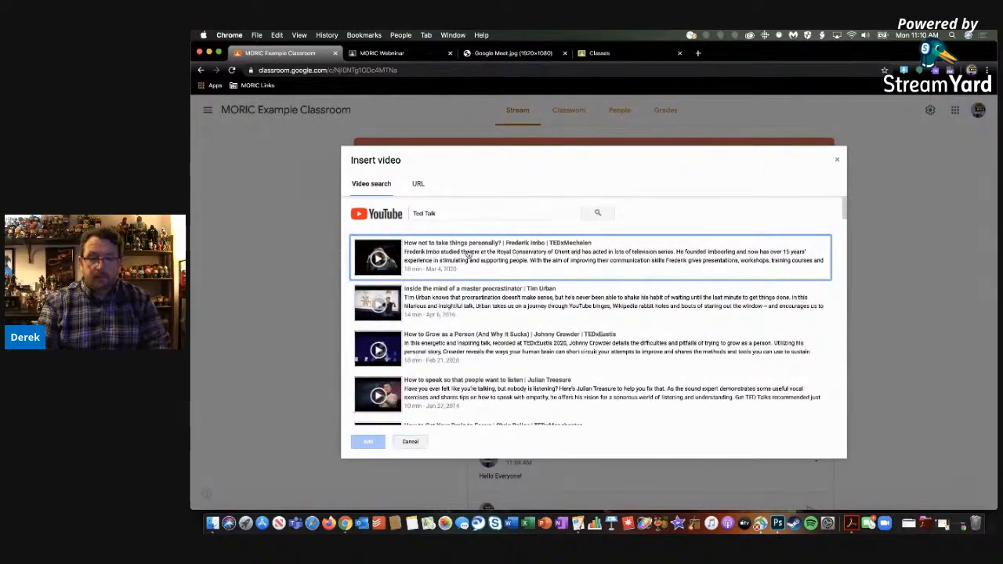
{"action": "left_click", "coordinate": [449, 299]}
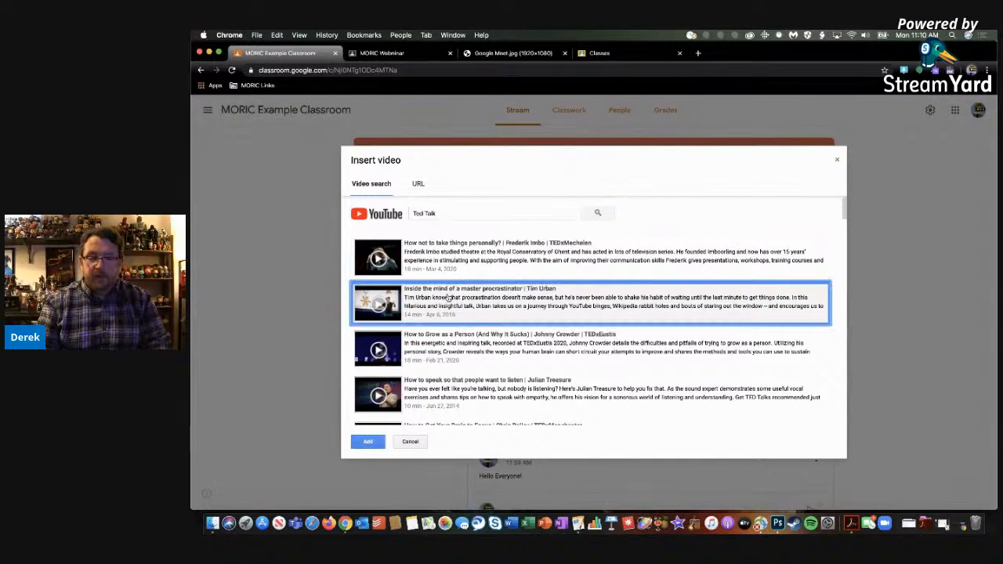
{"action": "left_click", "coordinate": [368, 443]}
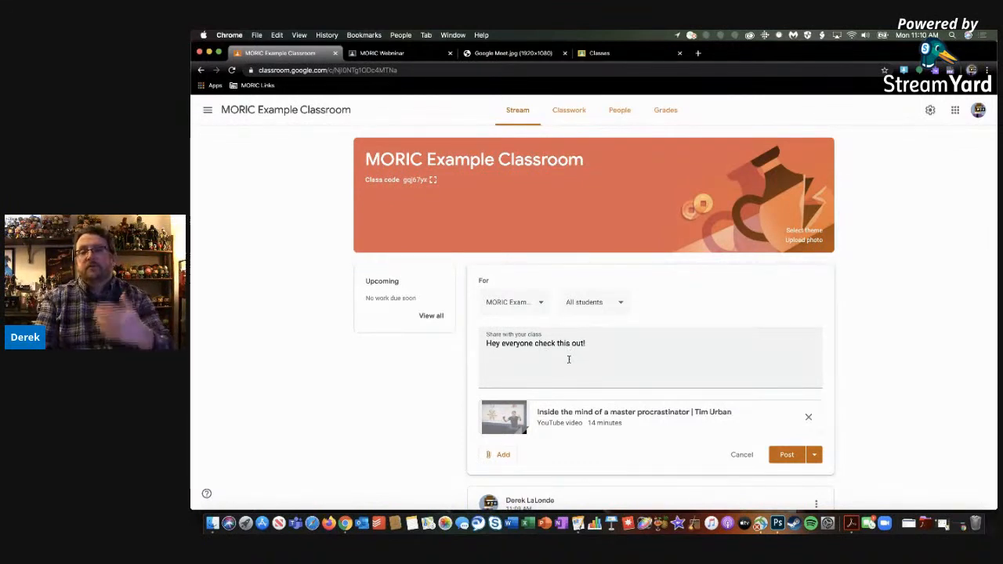
Attach the Protecting Online Reputations PDF from the Google Drive folder 9th Grade > Digitial Footprint and Identity to the announcement
{"action": "left_click", "coordinate": [500, 455]}
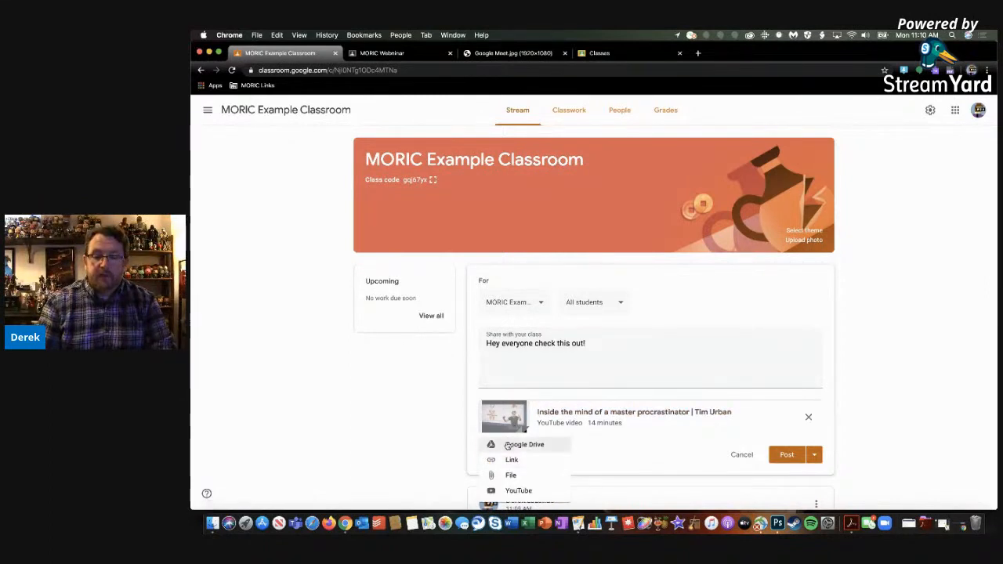
{"action": "left_click", "coordinate": [509, 445]}
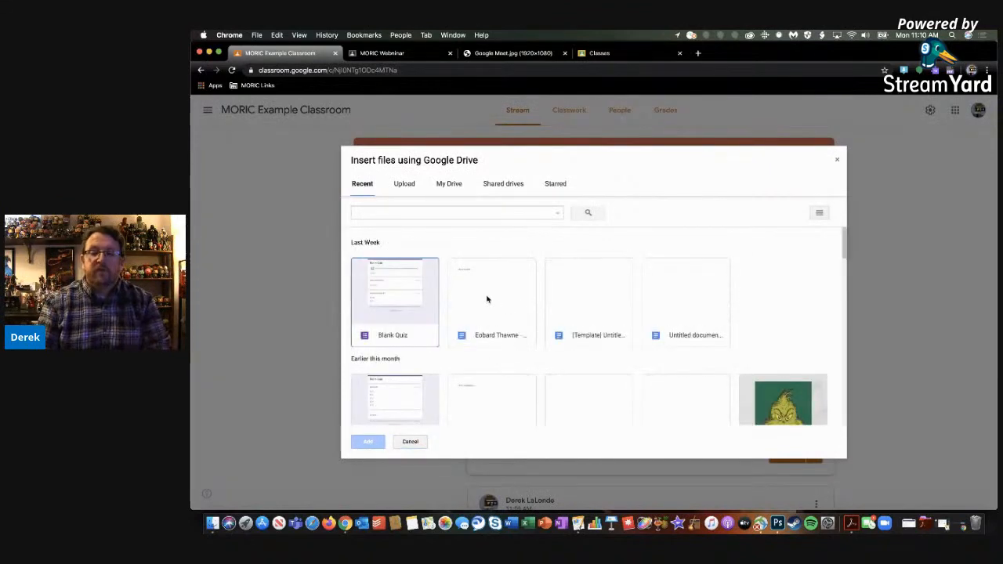
{"action": "left_click", "coordinate": [445, 188]}
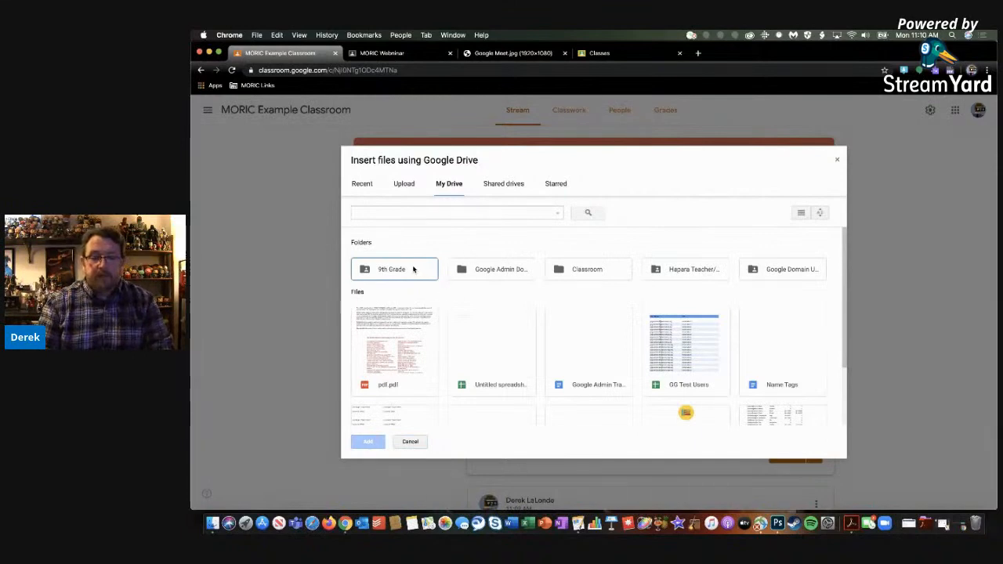
{"action": "double_click", "coordinate": [413, 269]}
{"action": "double_click", "coordinate": [418, 285]}
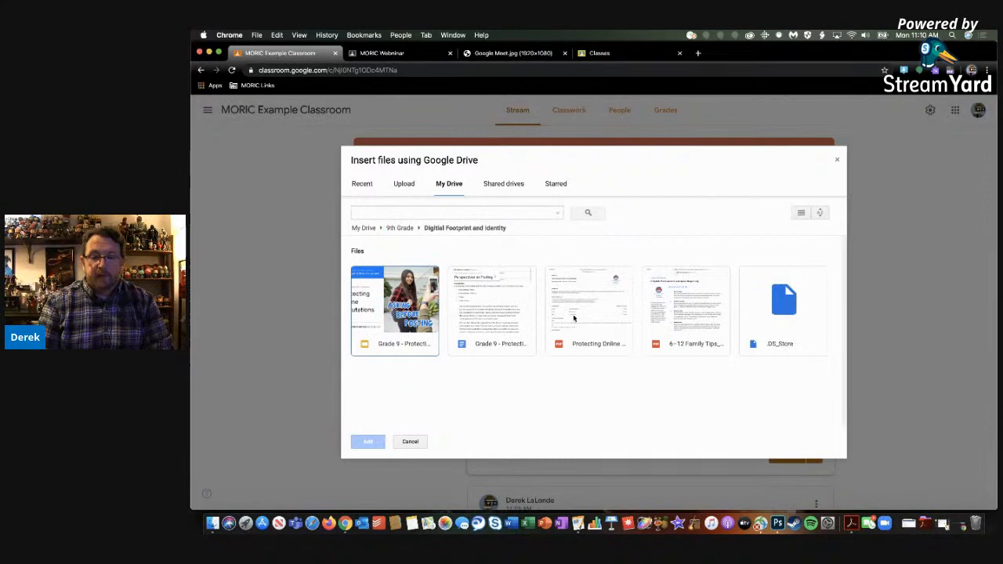
{"action": "left_click", "coordinate": [573, 317]}
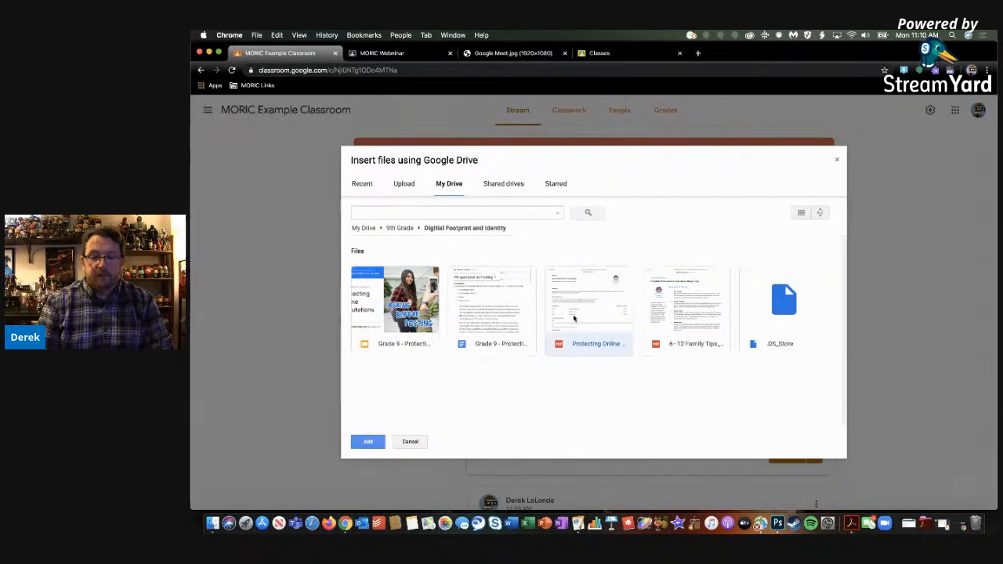
{"action": "left_click", "coordinate": [368, 442]}
Add the MORIC Webninar and 10/07/19 Whitesboro classes to the announcement's recipients and remove both again
{"action": "scroll", "coordinate": [502, 392], "scroll_direction": "down", "scroll_amount": 1}
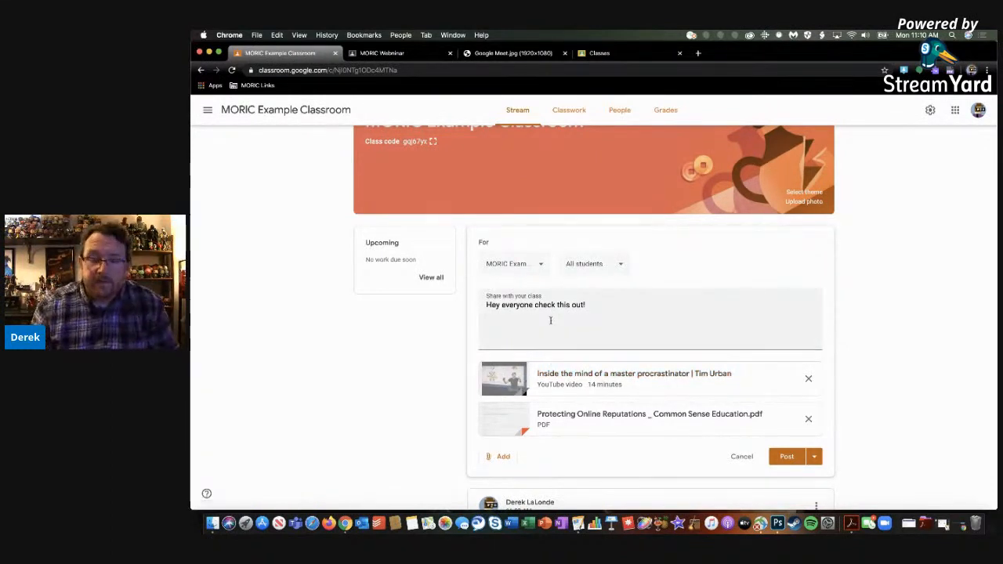
{"action": "left_click", "coordinate": [539, 265]}
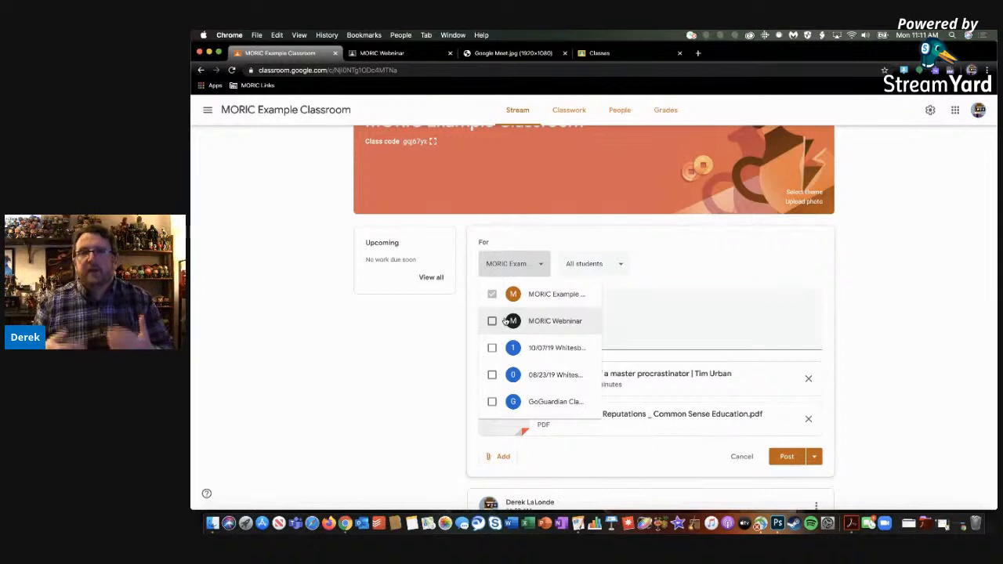
{"action": "left_click", "coordinate": [492, 321]}
{"action": "left_click", "coordinate": [492, 348]}
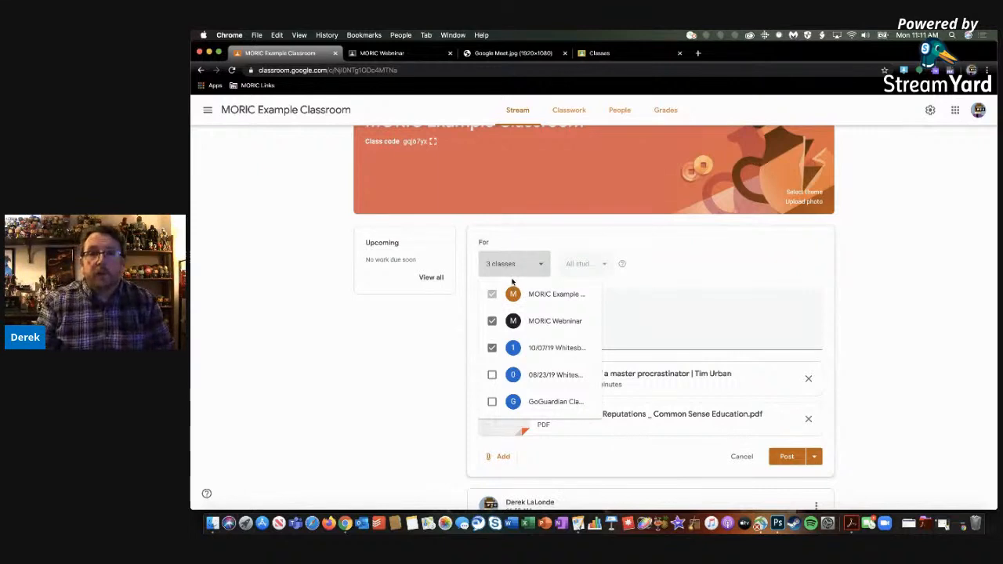
{"action": "left_click", "coordinate": [492, 322]}
{"action": "left_click", "coordinate": [493, 348]}
{"action": "left_click", "coordinate": [666, 287]}
Limit the announcement to a single student by deselecting the other one, and reselect all students
{"action": "left_click", "coordinate": [619, 269]}
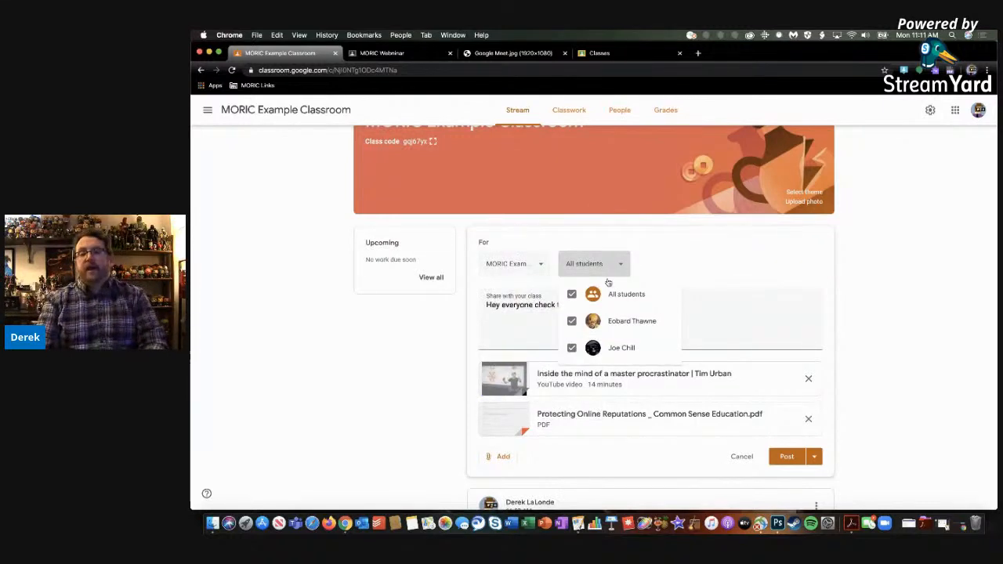
{"action": "left_click", "coordinate": [572, 322]}
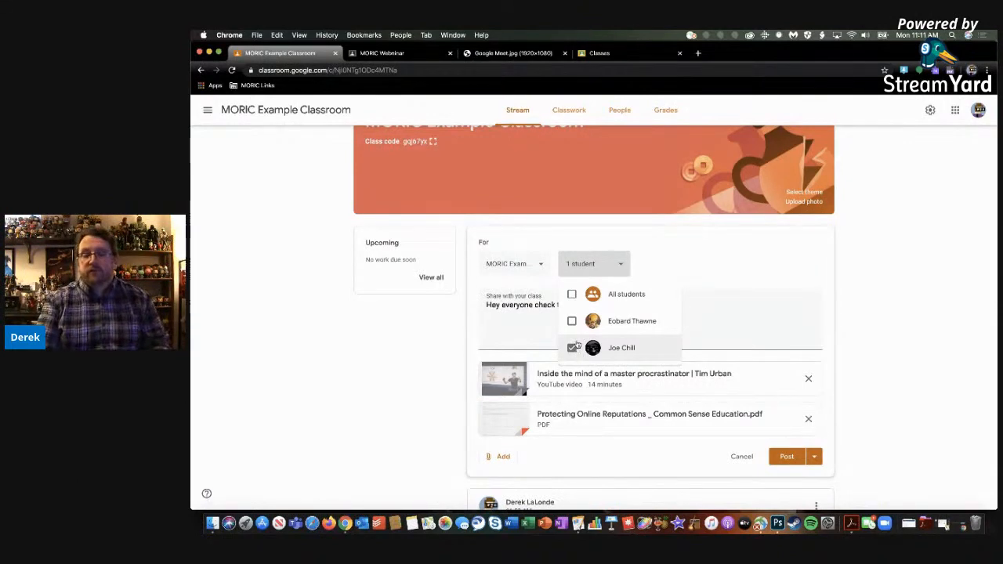
{"action": "left_click", "coordinate": [571, 294]}
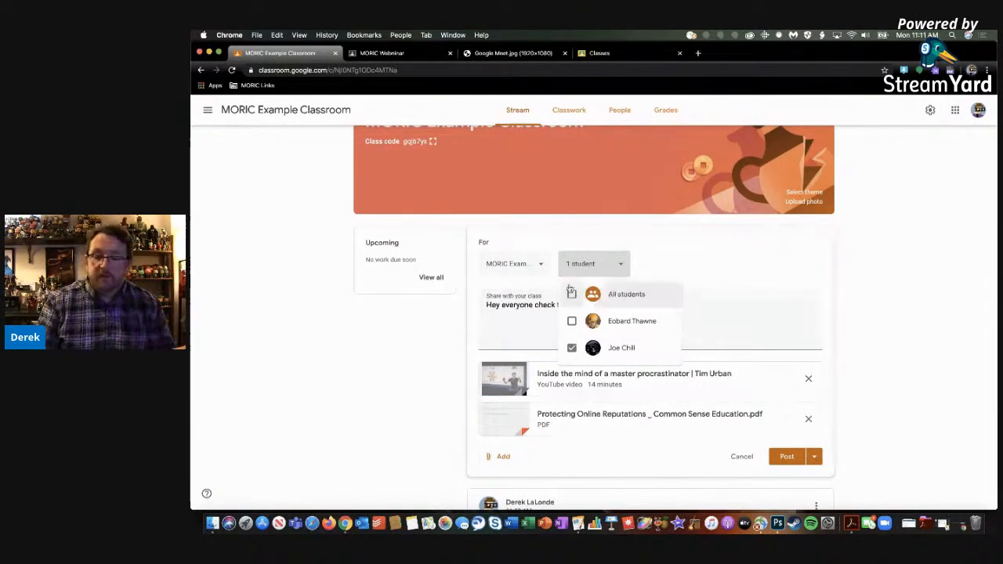
{"action": "left_click", "coordinate": [669, 257]}
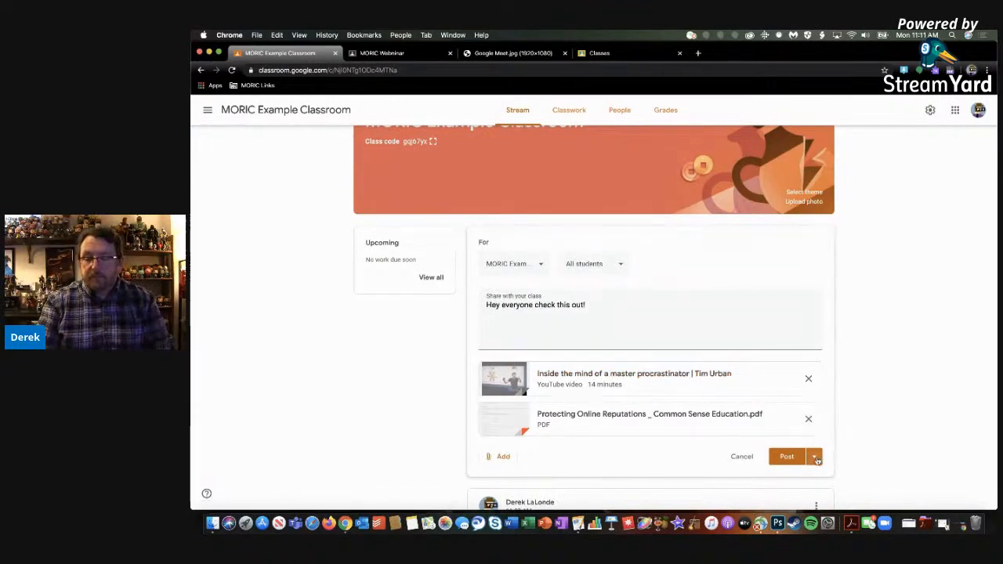
Review the posting options and publish the "Hey everyone check this out!" announcement immediately
{"action": "left_click", "coordinate": [815, 458]}
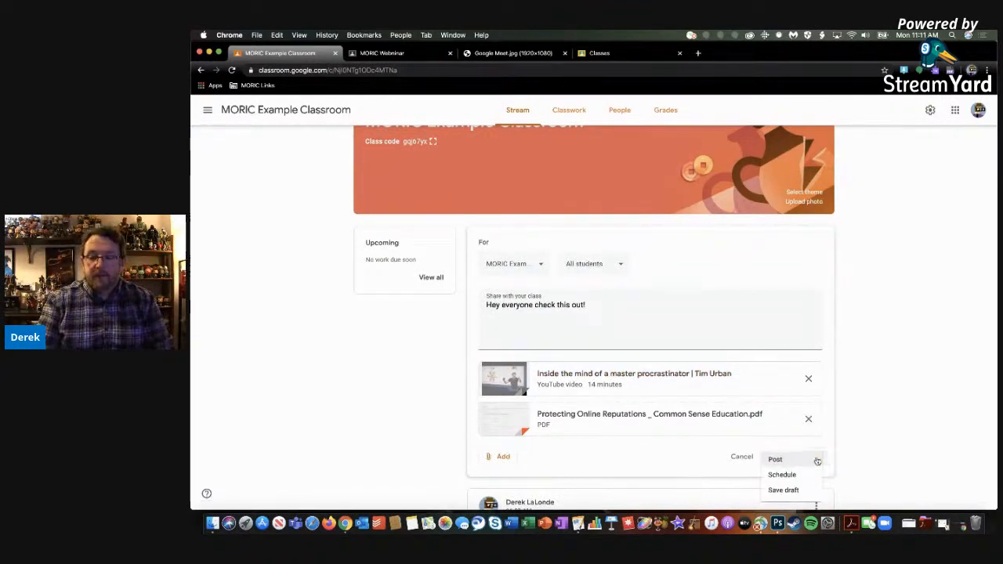
{"action": "left_click", "coordinate": [823, 460]}
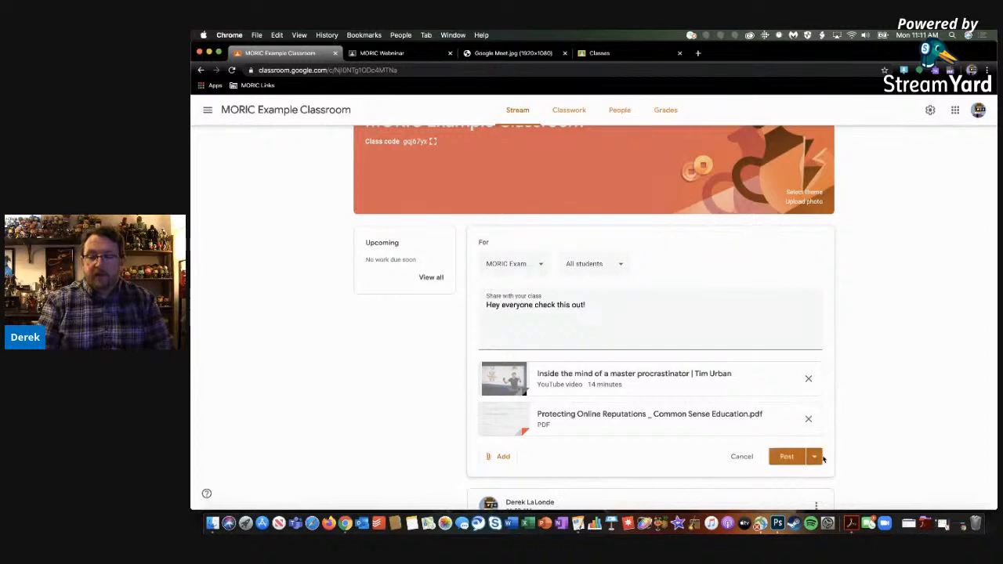
{"action": "left_click", "coordinate": [815, 458]}
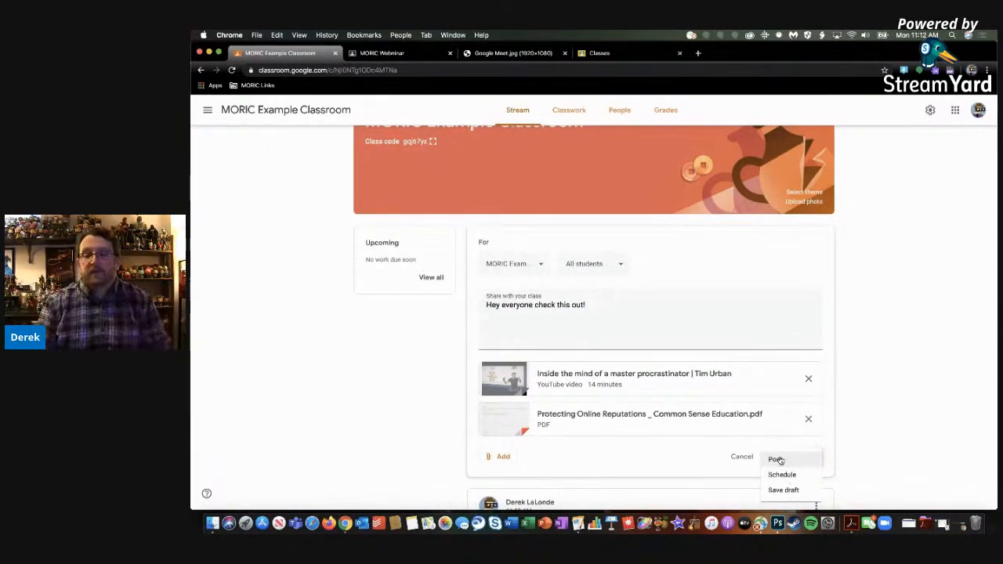
{"action": "left_click", "coordinate": [780, 460]}
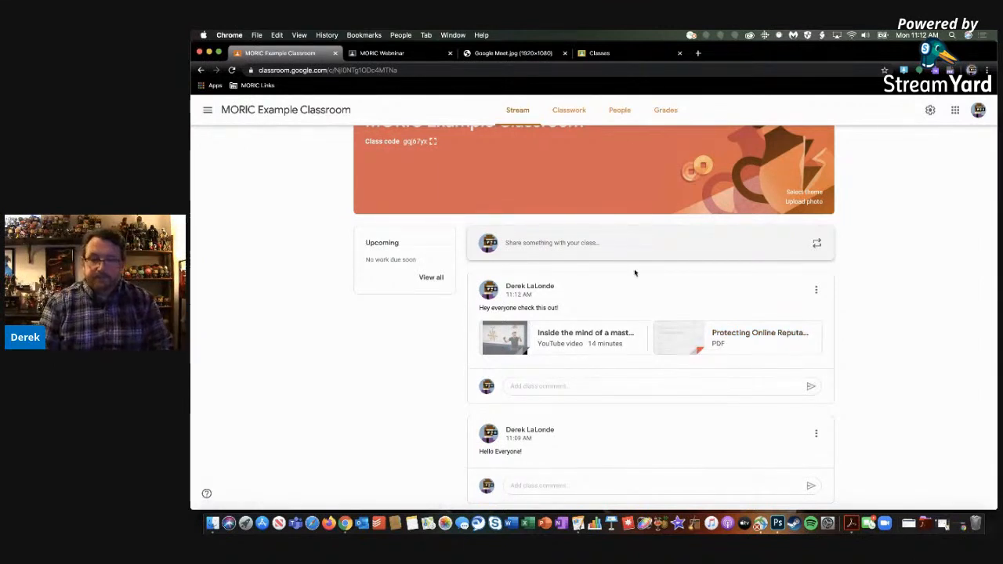
Examine how the Classwork page of MORIC Example Classroom organizes assignments and materials under topics
{"action": "left_click", "coordinate": [565, 115]}
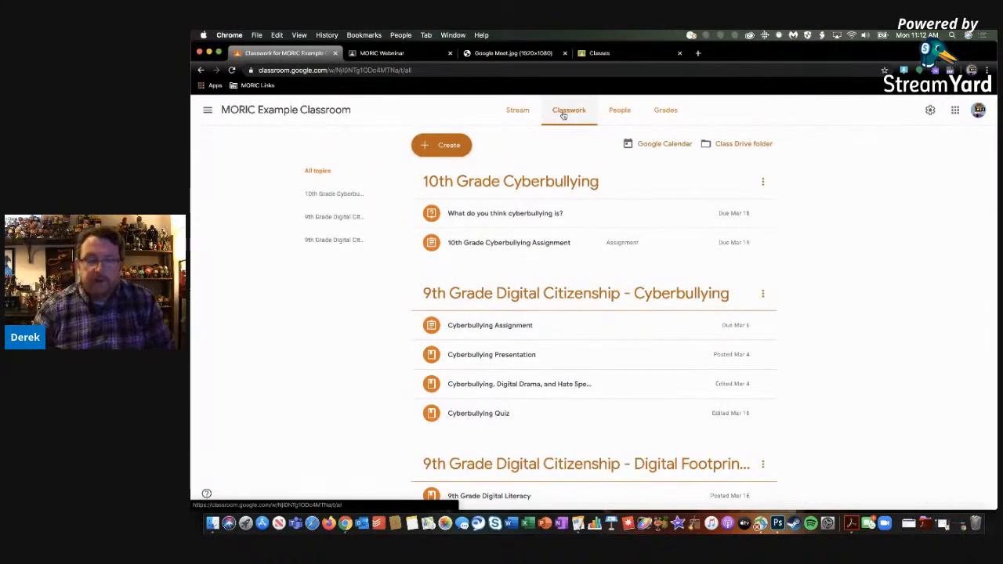
{"action": "scroll", "coordinate": [561, 230], "scroll_direction": "down", "scroll_amount": 5}
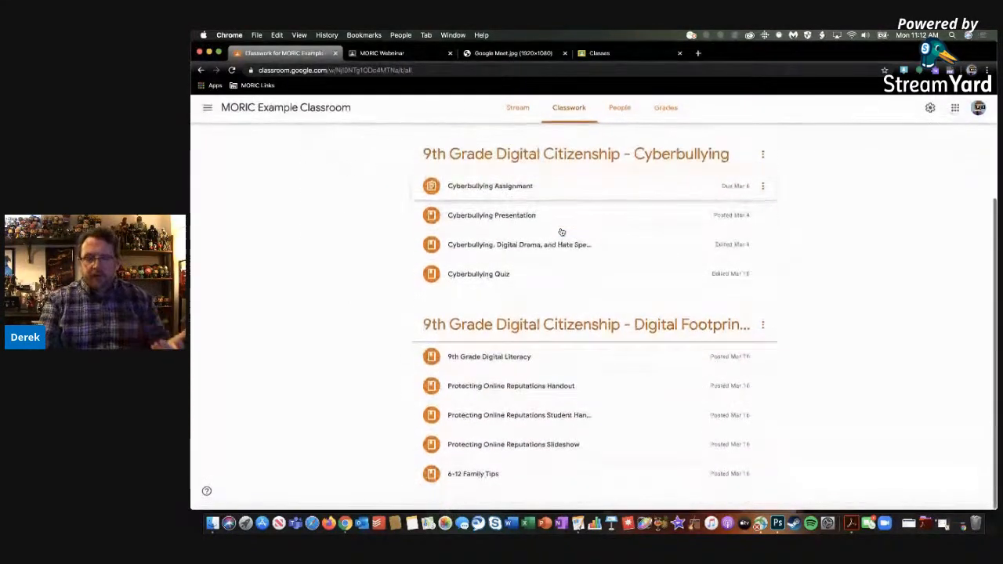
{"action": "scroll", "coordinate": [561, 232], "scroll_direction": "up", "scroll_amount": 4}
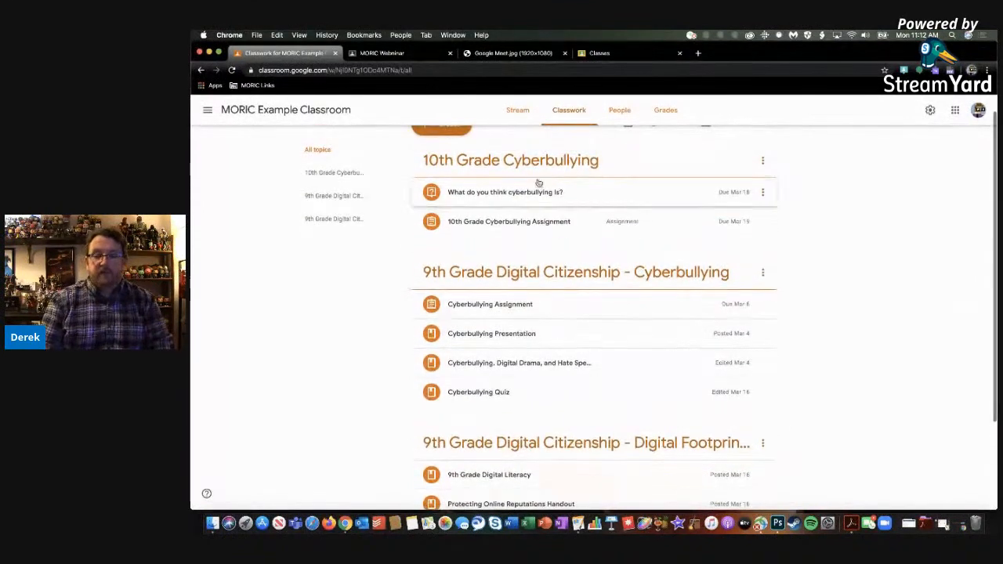
{"action": "scroll", "coordinate": [540, 271], "scroll_direction": "down", "scroll_amount": 2}
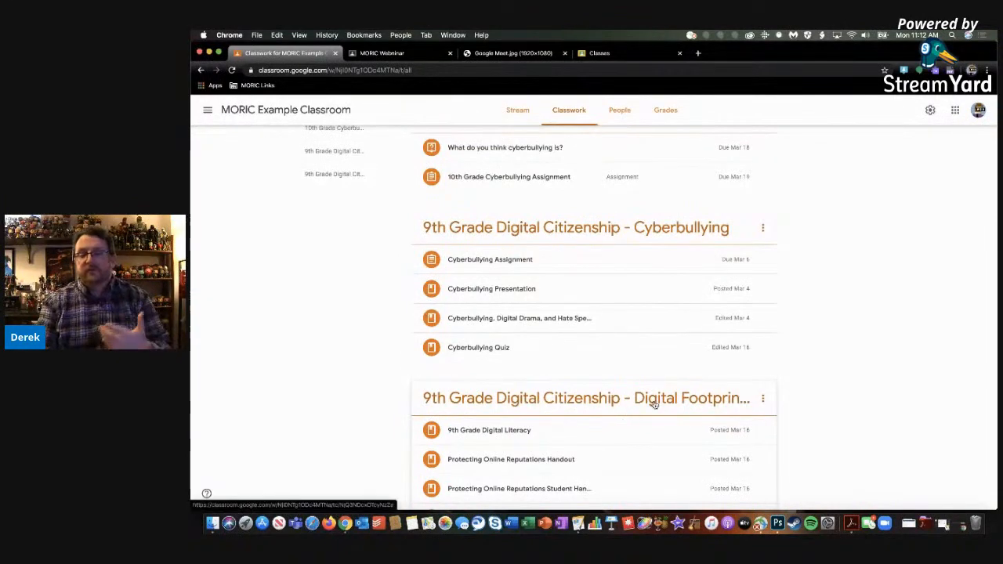
{"action": "scroll", "coordinate": [667, 406], "scroll_direction": "up", "scroll_amount": 3}
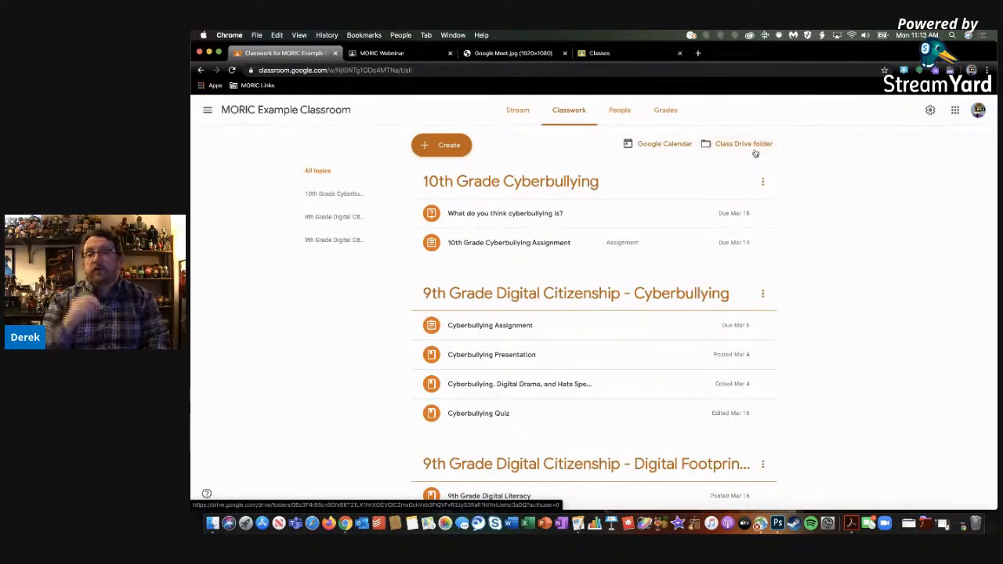
Open the class's Google Calendar, find MORIC Example Classroom among the calendars, and return to its Classwork page
{"action": "left_click", "coordinate": [664, 144]}
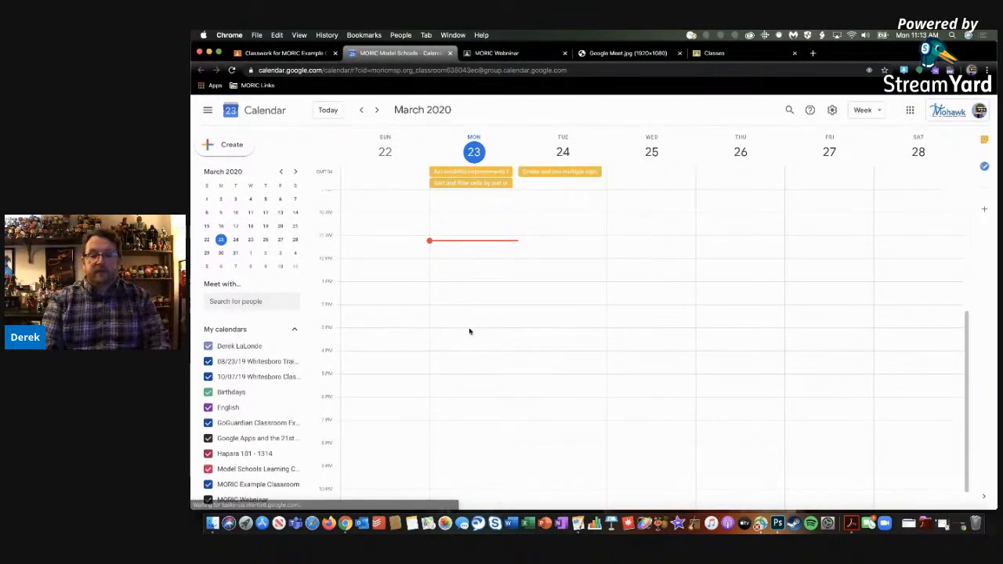
{"action": "scroll", "coordinate": [233, 423], "scroll_direction": "down", "scroll_amount": 2}
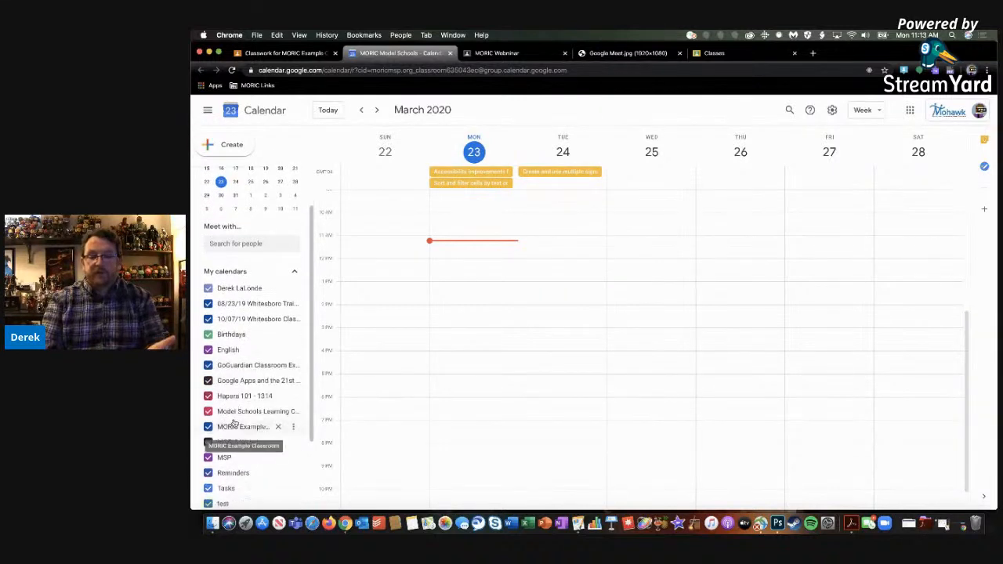
{"action": "scroll", "coordinate": [232, 423], "scroll_direction": "up", "scroll_amount": 2}
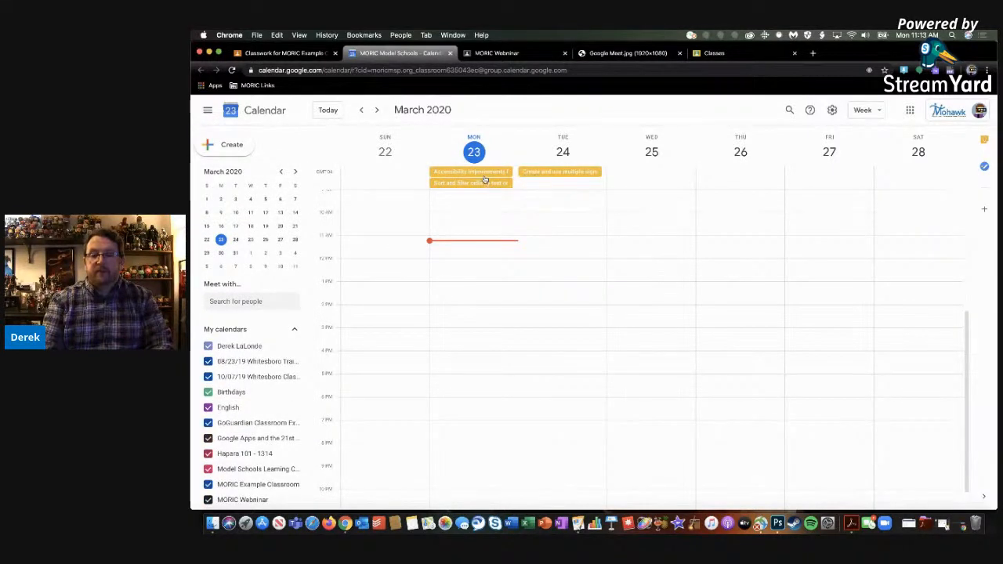
{"action": "left_click", "coordinate": [498, 54]}
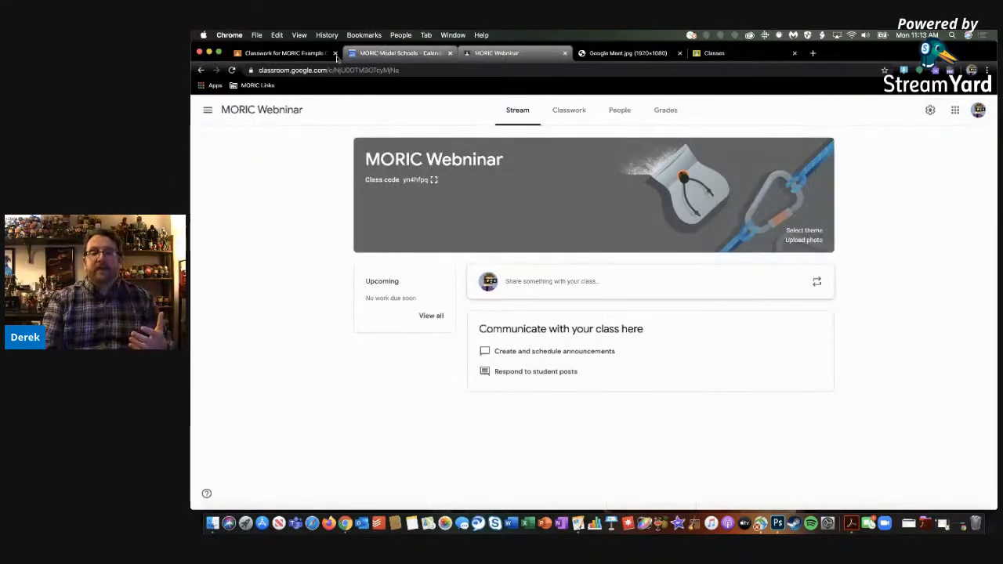
{"action": "left_click", "coordinate": [299, 55]}
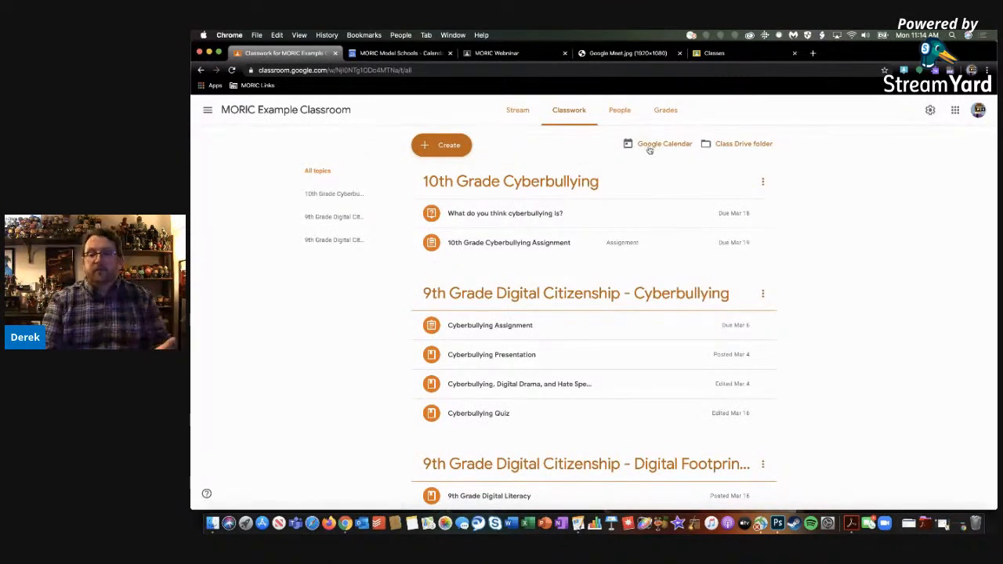
Open the class Drive folder from Classwork, view the Cyberbullying Assignment subfolder, and return to the Classwork page
{"action": "left_click", "coordinate": [519, 109]}
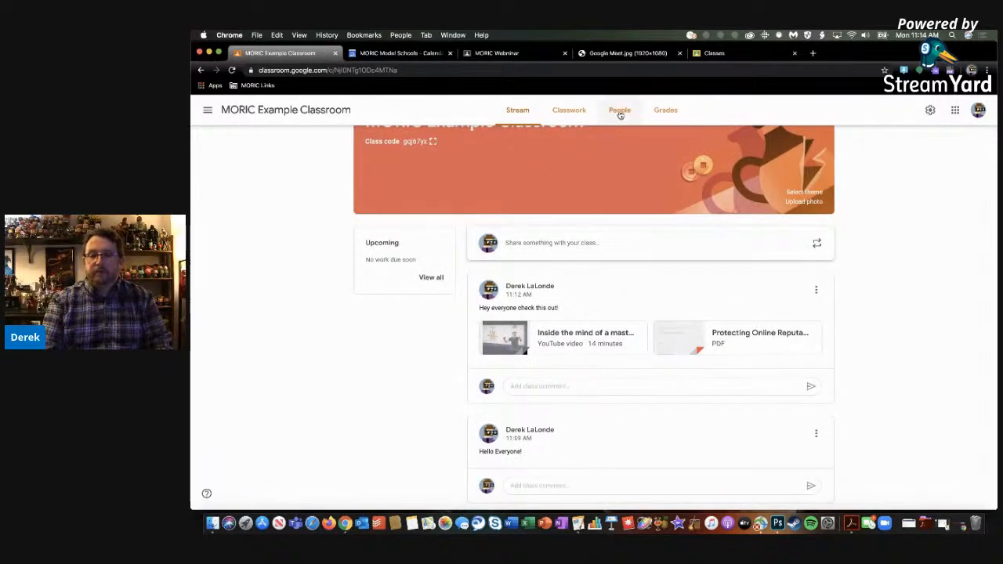
{"action": "left_click", "coordinate": [561, 117]}
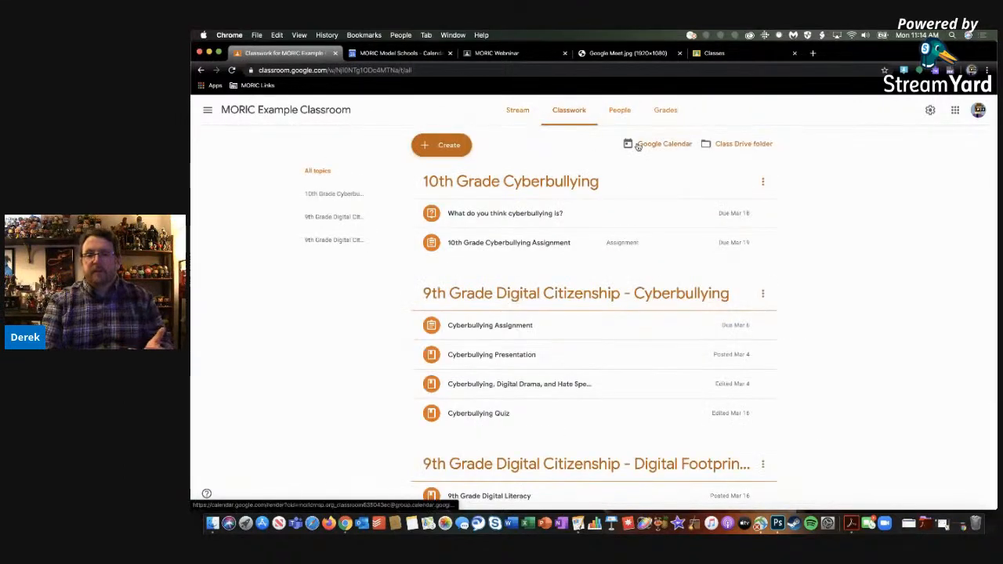
{"action": "left_click", "coordinate": [728, 148]}
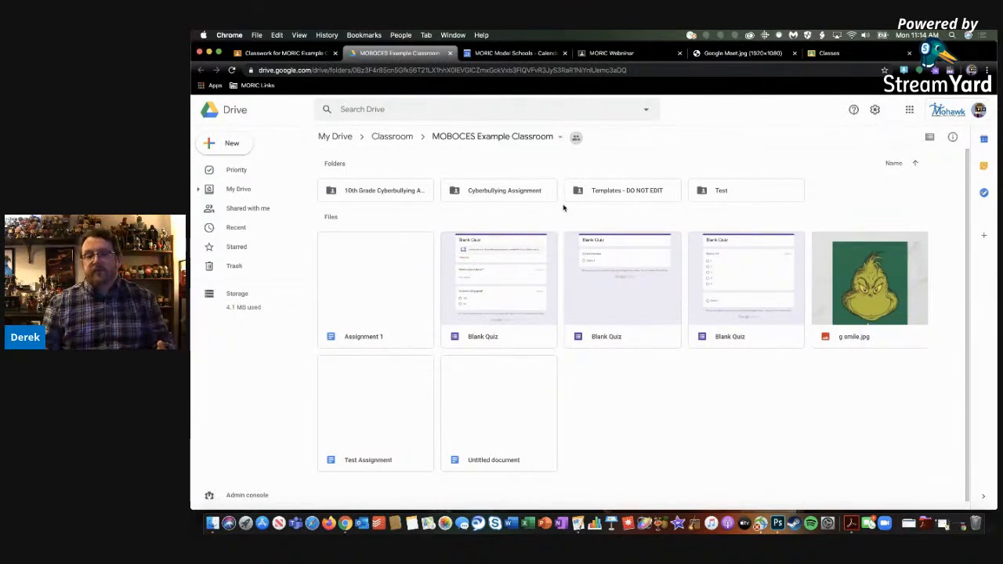
{"action": "double_click", "coordinate": [486, 192]}
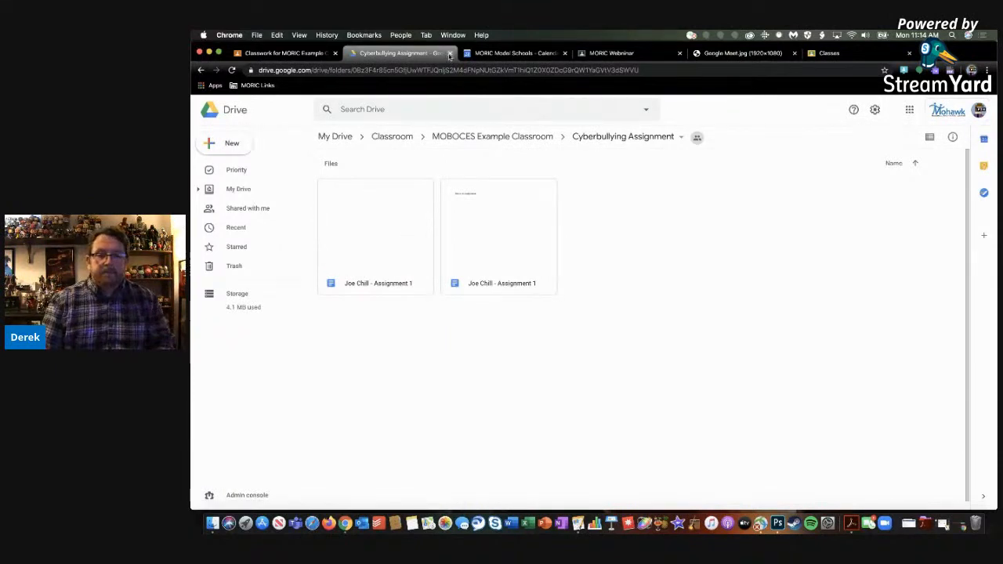
{"action": "left_click", "coordinate": [305, 55]}
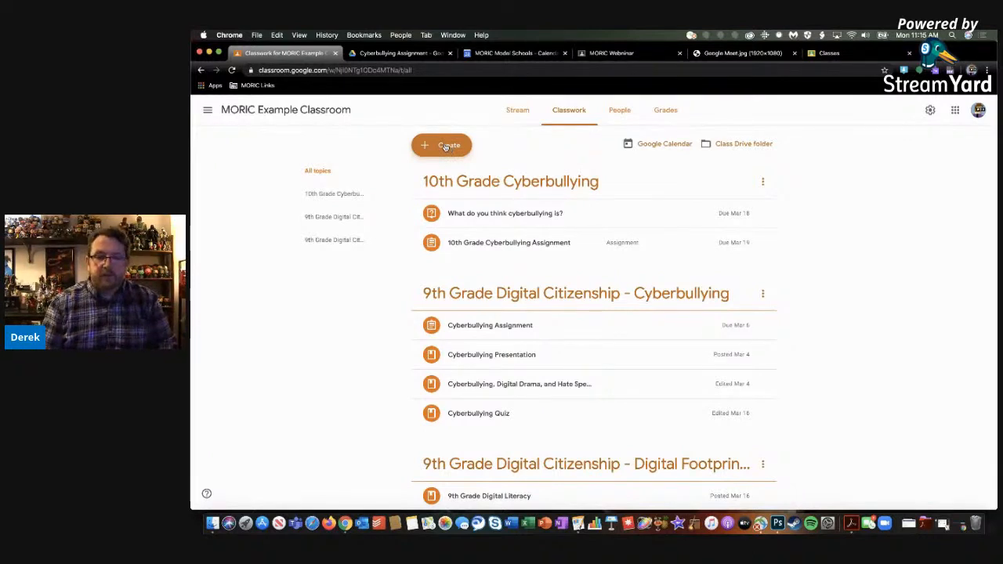
Add a new Classwork topic named "Cell Division"
{"action": "left_click", "coordinate": [445, 147]}
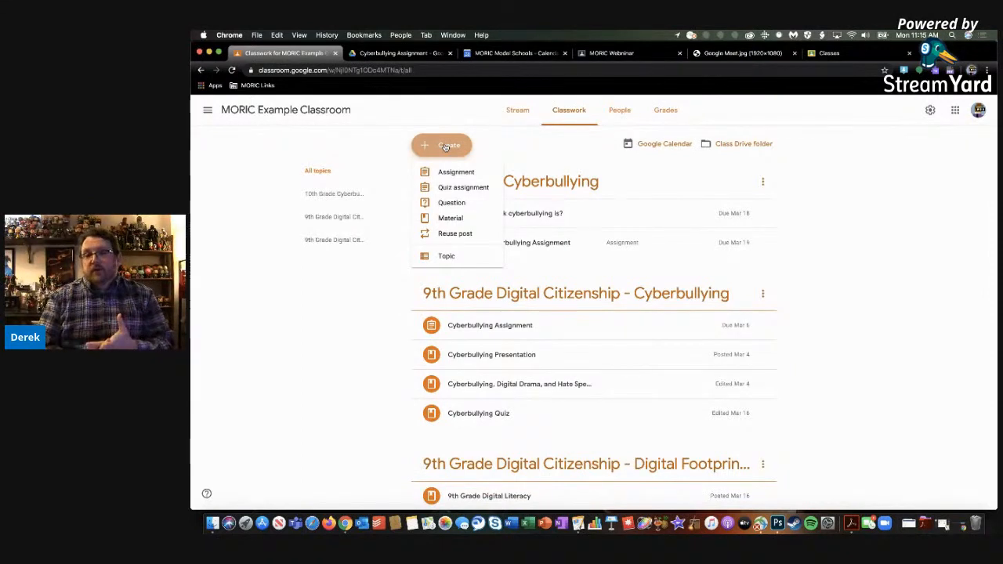
{"action": "left_click", "coordinate": [580, 158]}
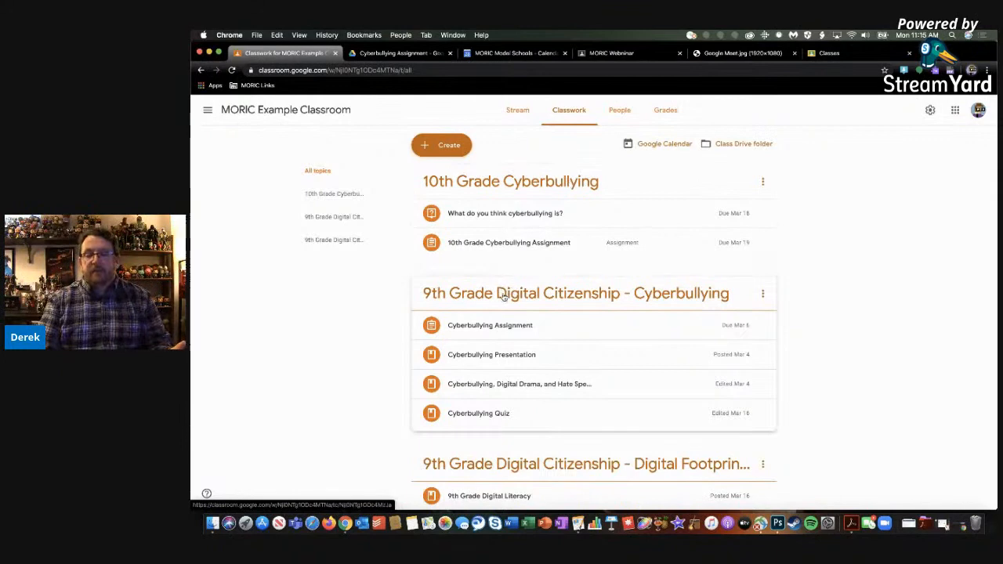
{"action": "left_click", "coordinate": [442, 145]}
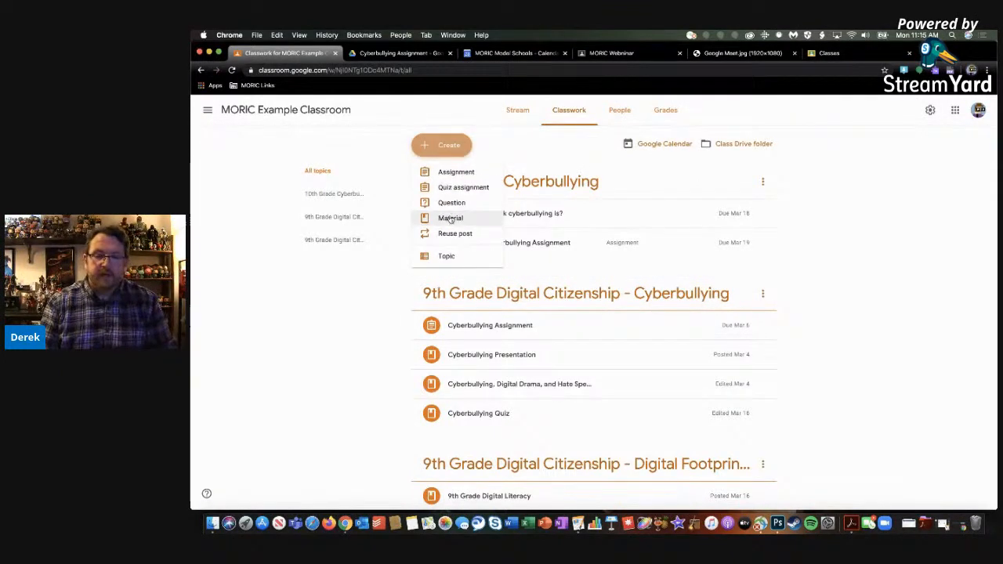
{"action": "left_click", "coordinate": [446, 257]}
{"action": "type", "text": "Cell Divi"}
{"action": "type", "text": "on"}
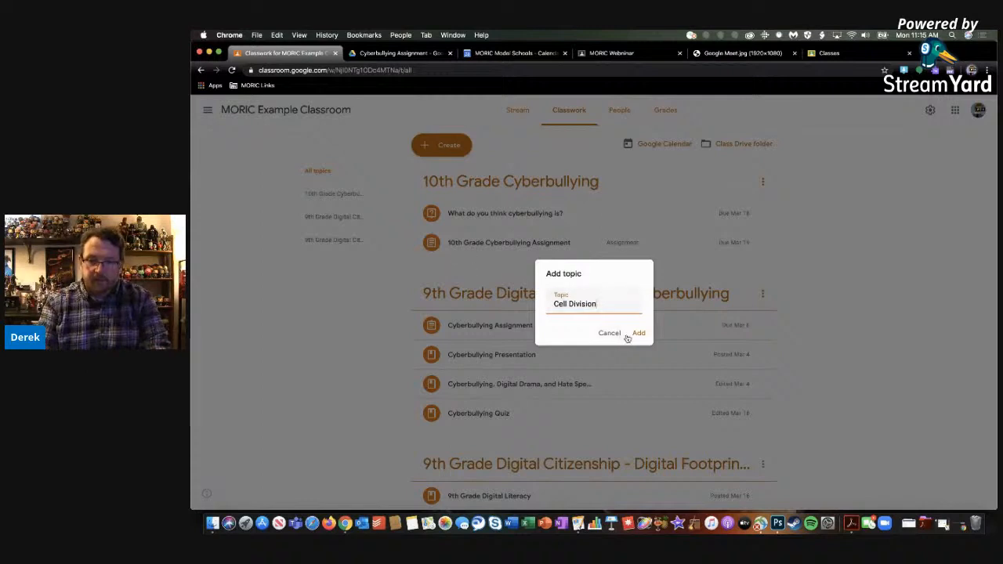
{"action": "left_click", "coordinate": [637, 335]}
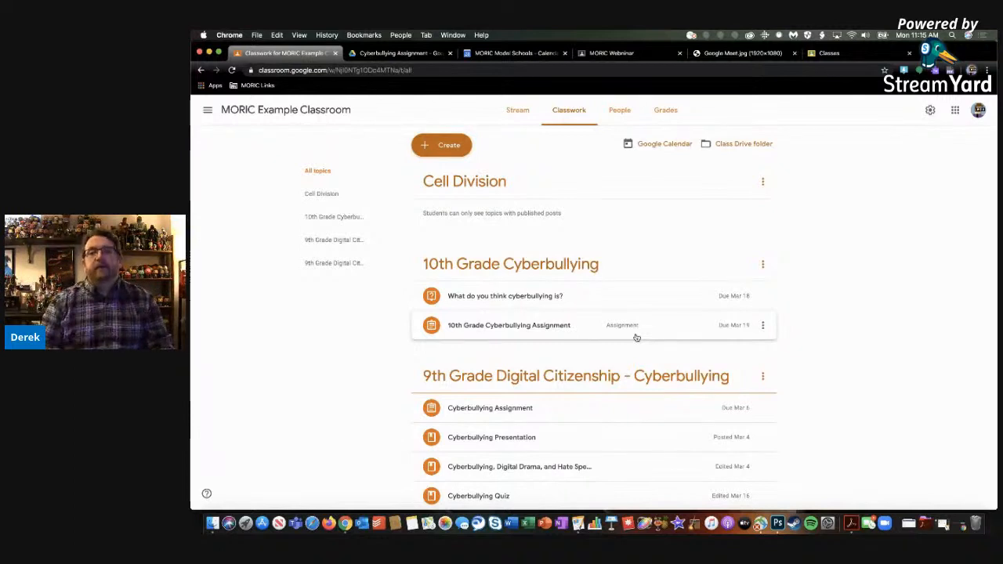
Start a new Classwork material titled "Cell Division Video"
{"action": "left_click", "coordinate": [446, 147]}
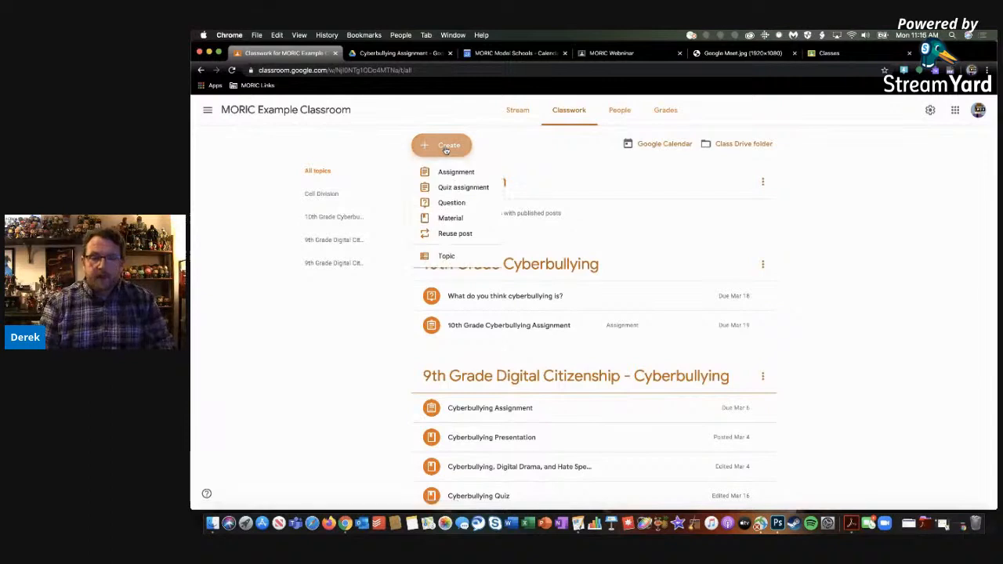
{"action": "left_click", "coordinate": [450, 218]}
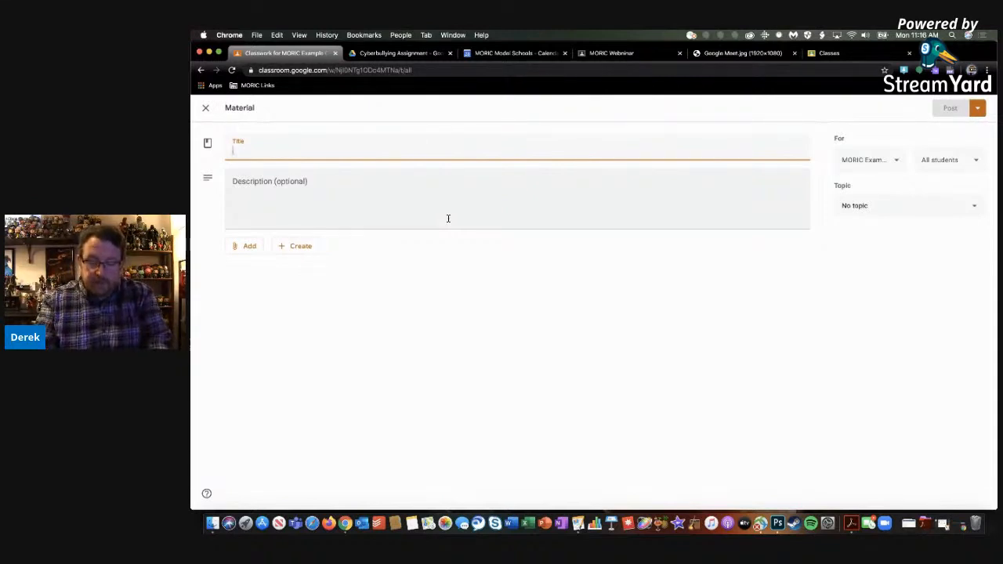
{"action": "type", "text": "Email"}
{"action": "key", "text": "BackSpace"}
{"action": "key", "text": "BackSpace"}
{"action": "key", "text": "BackSpace"}
{"action": "key", "text": "BackSpace"}
{"action": "key", "text": "BackSpace"}
{"action": "type", "text": "Cell"}
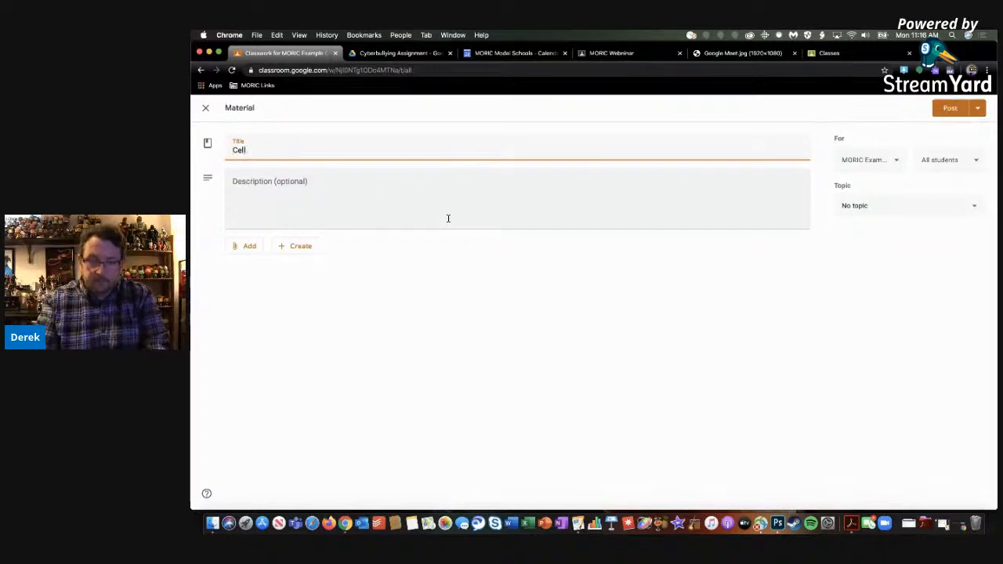
{"action": "type", "text": " Divisoio"}
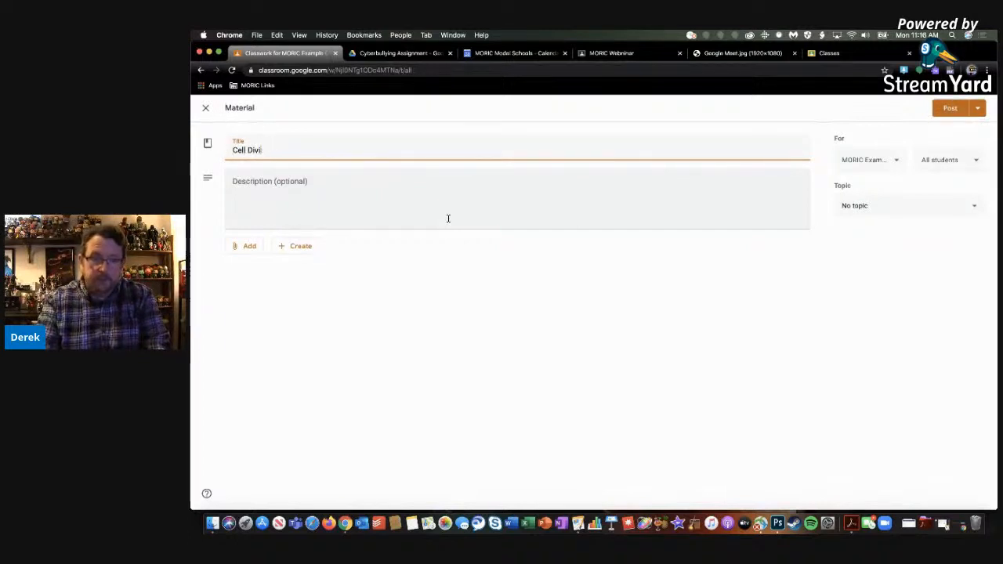
{"action": "key", "text": "BackSpace"}
{"action": "key", "text": "BackSpace"}
{"action": "key", "text": "BackSpace"}
{"action": "type", "text": "ion Video"}
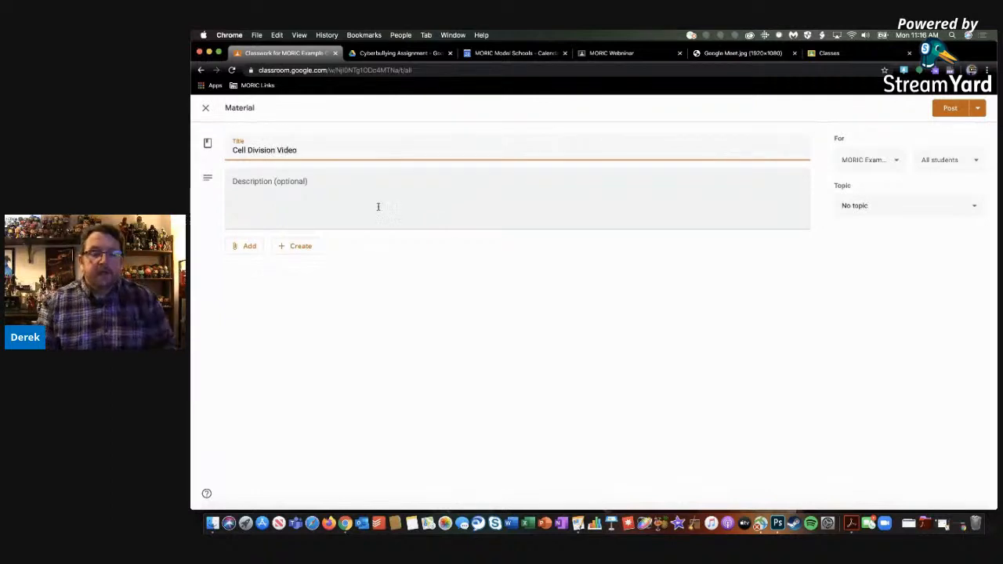
{"action": "left_click", "coordinate": [367, 197]}
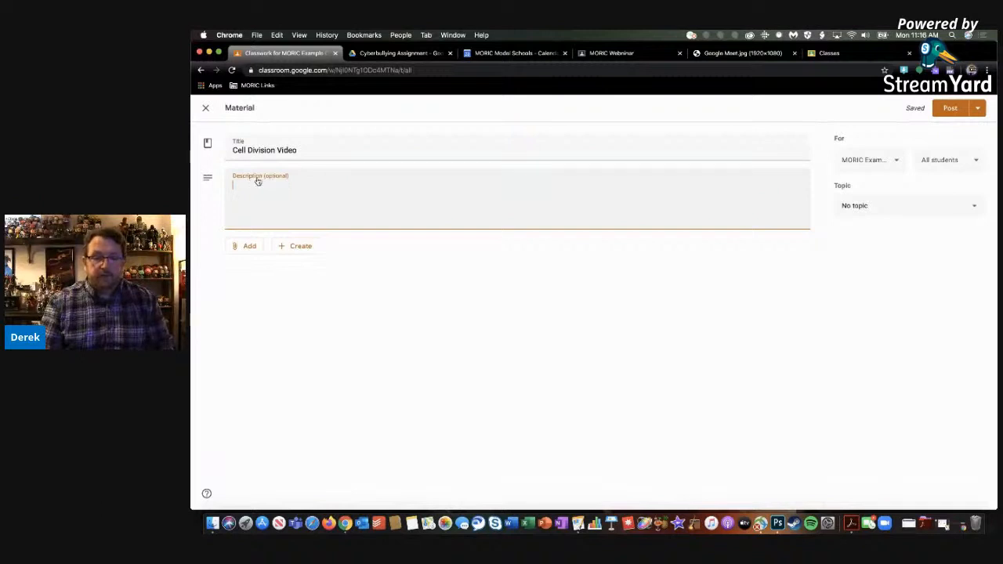
Search YouTube for "Cell Division" and attach the video "Mitosis: The Amazing Cell Process that Uses Division to Multiply! (Updated)" to the material
{"action": "left_click", "coordinate": [246, 247]}
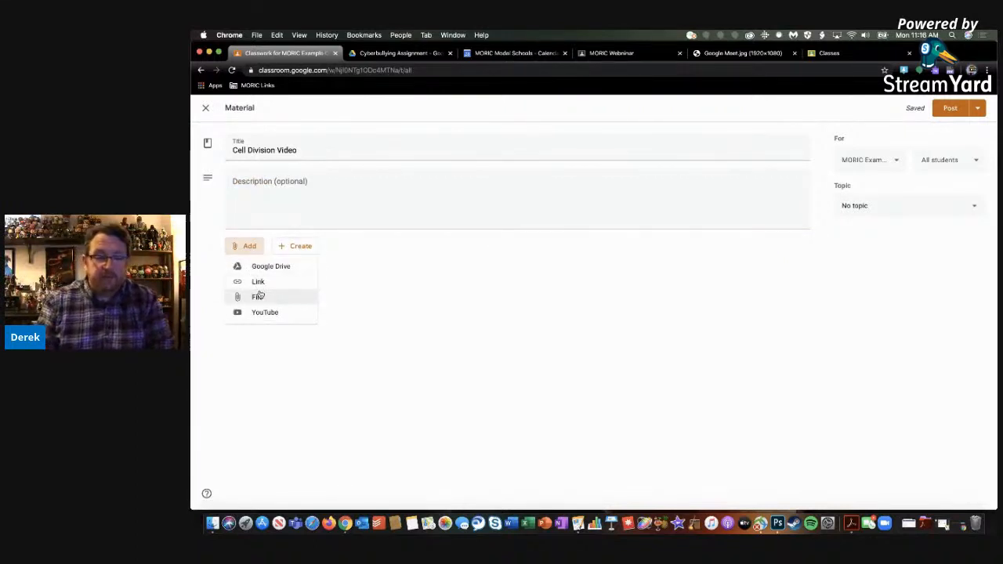
{"action": "left_click", "coordinate": [259, 315]}
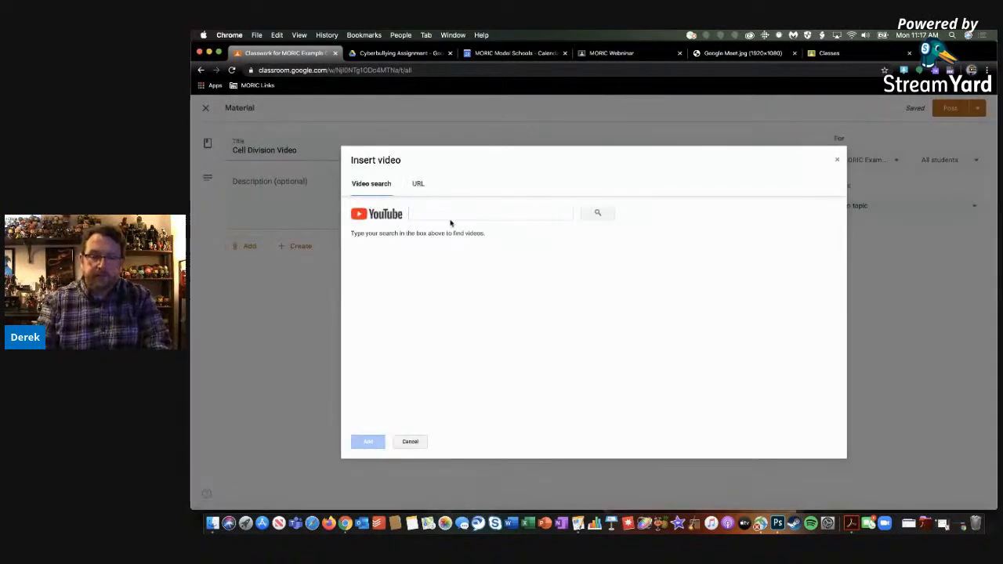
{"action": "left_click", "coordinate": [451, 213]}
{"action": "type", "text": "Cell Division"}
{"action": "left_click", "coordinate": [597, 213]}
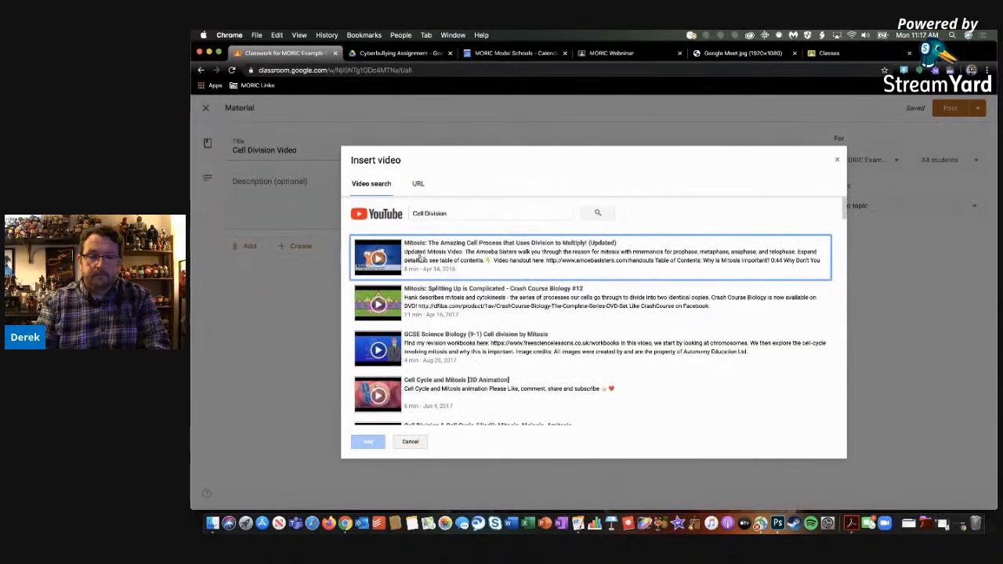
{"action": "left_click", "coordinate": [436, 256]}
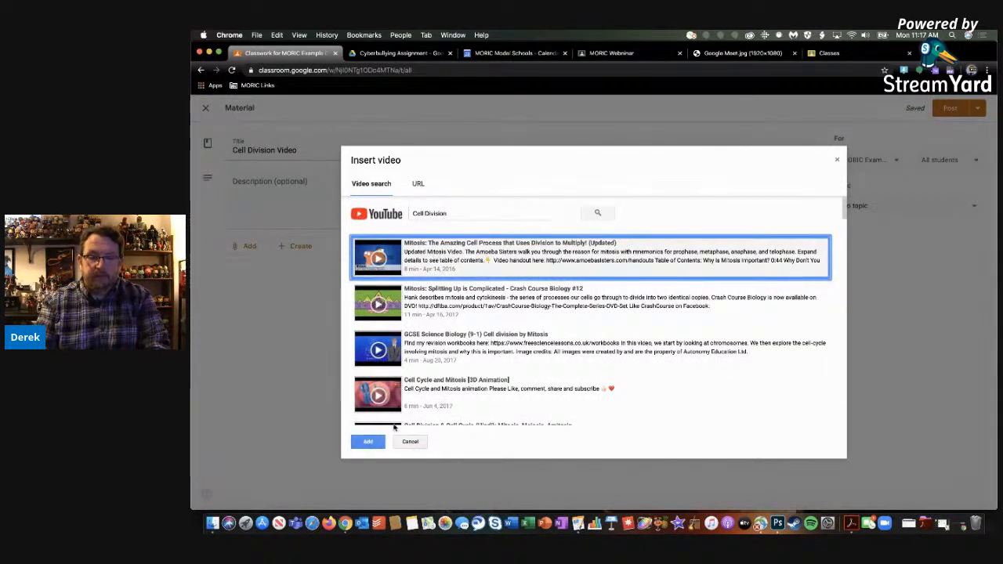
{"action": "left_click", "coordinate": [367, 442]}
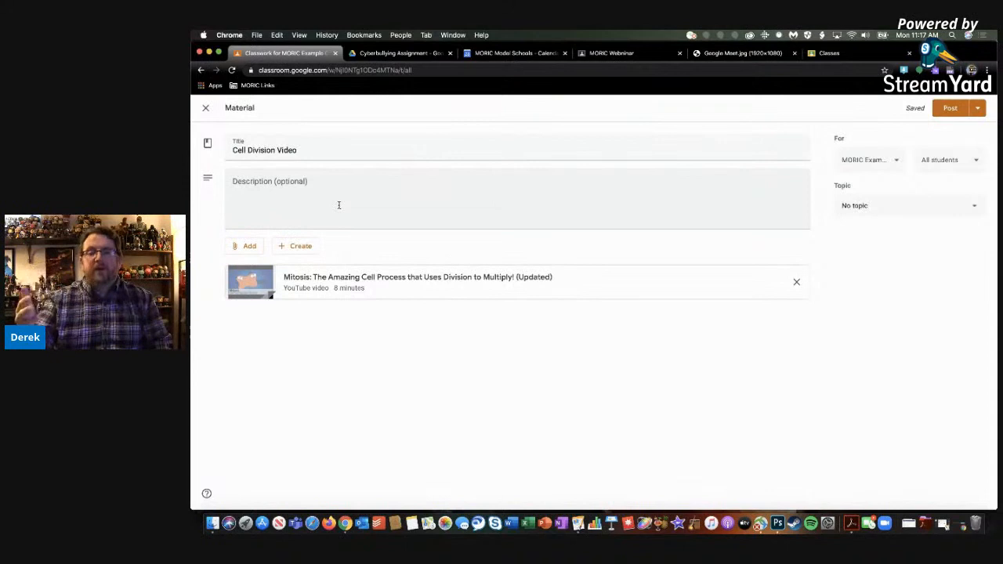
Review which file types can be created for the material and which classes and students it can be shared with
{"action": "left_click", "coordinate": [304, 248]}
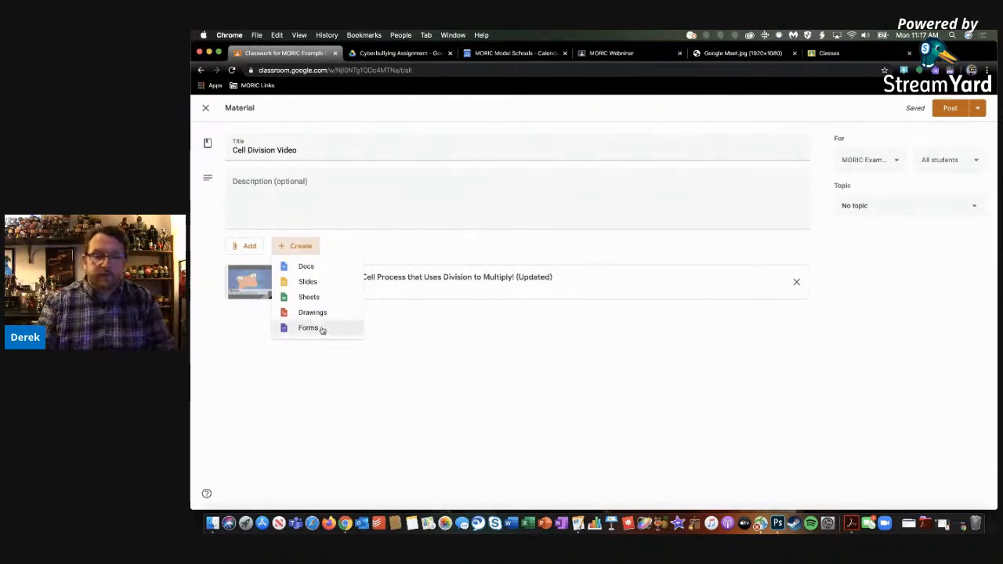
{"action": "left_click", "coordinate": [347, 373]}
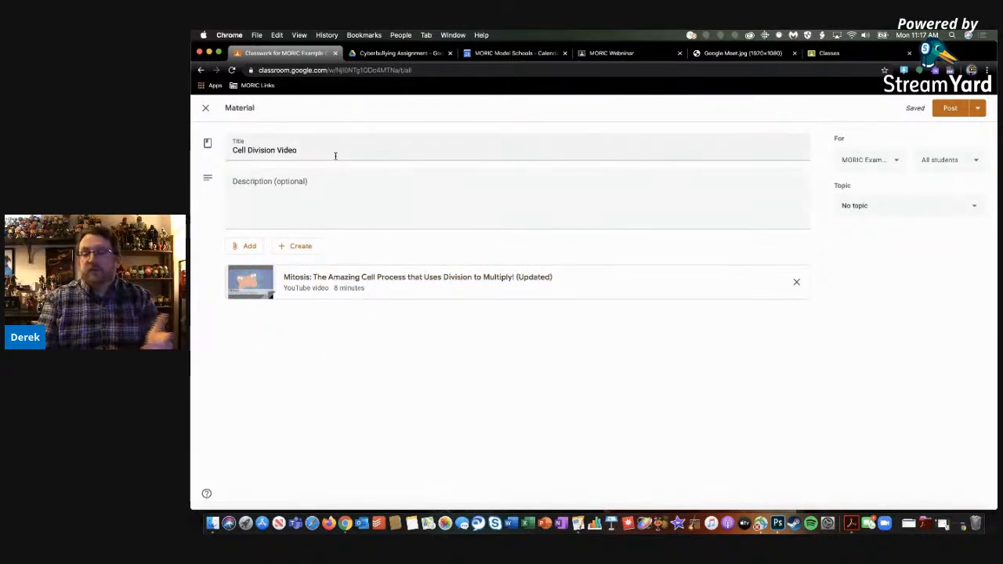
{"action": "left_click", "coordinate": [870, 166]}
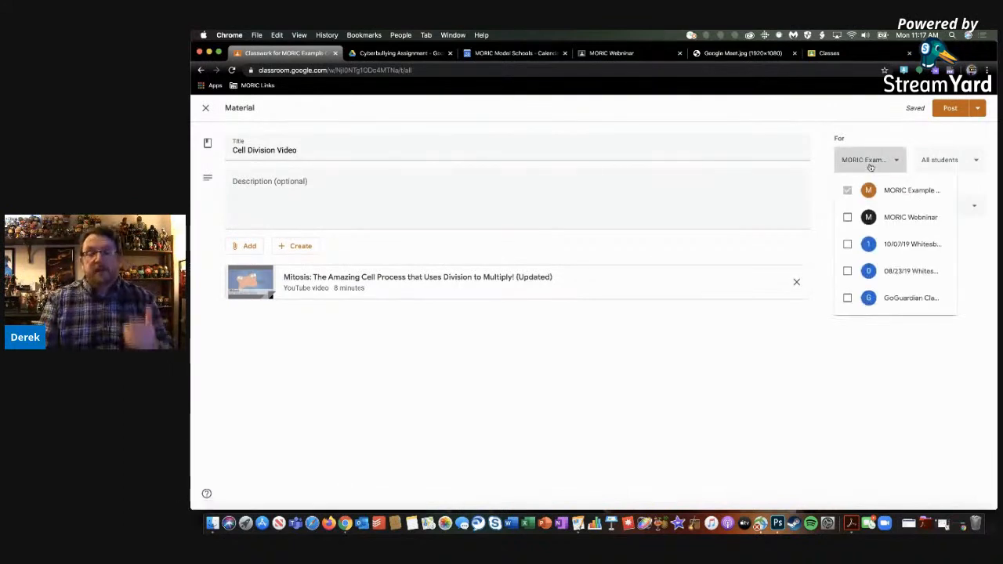
{"action": "left_click", "coordinate": [868, 162]}
{"action": "left_click", "coordinate": [945, 163]}
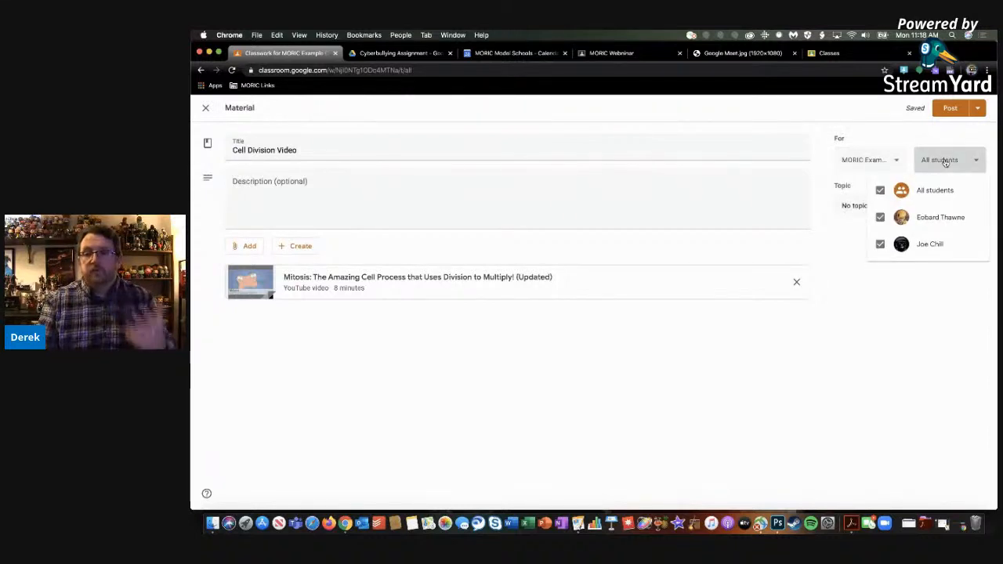
{"action": "left_click", "coordinate": [945, 163]}
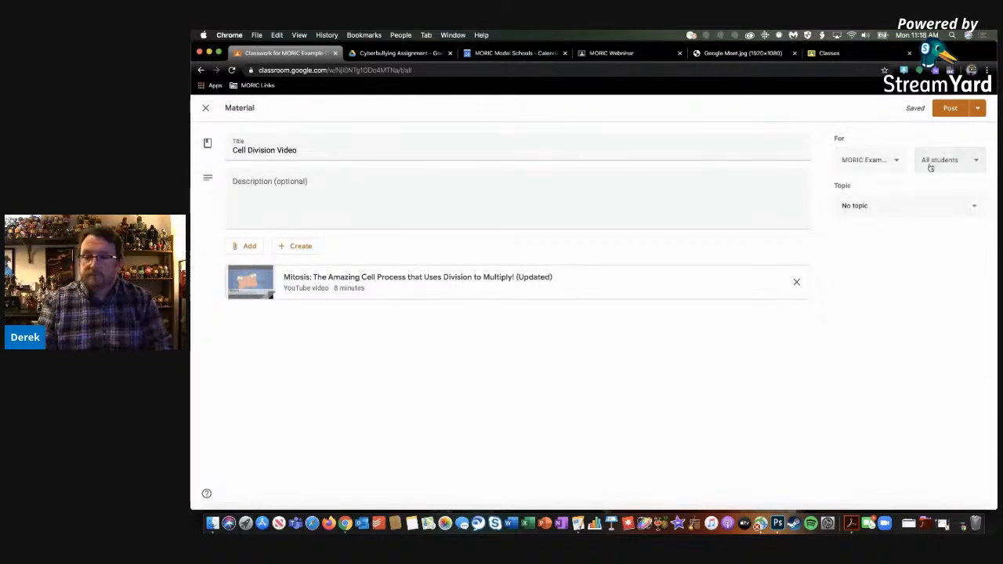
File the material under the Cell Division topic and post it to all students of the class
{"action": "left_click", "coordinate": [860, 208]}
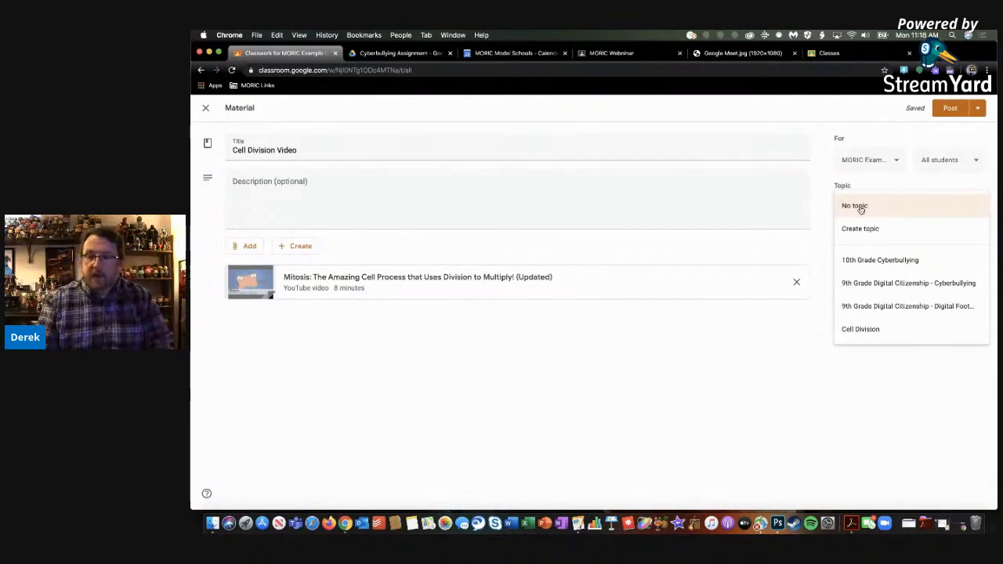
{"action": "left_click", "coordinate": [861, 330]}
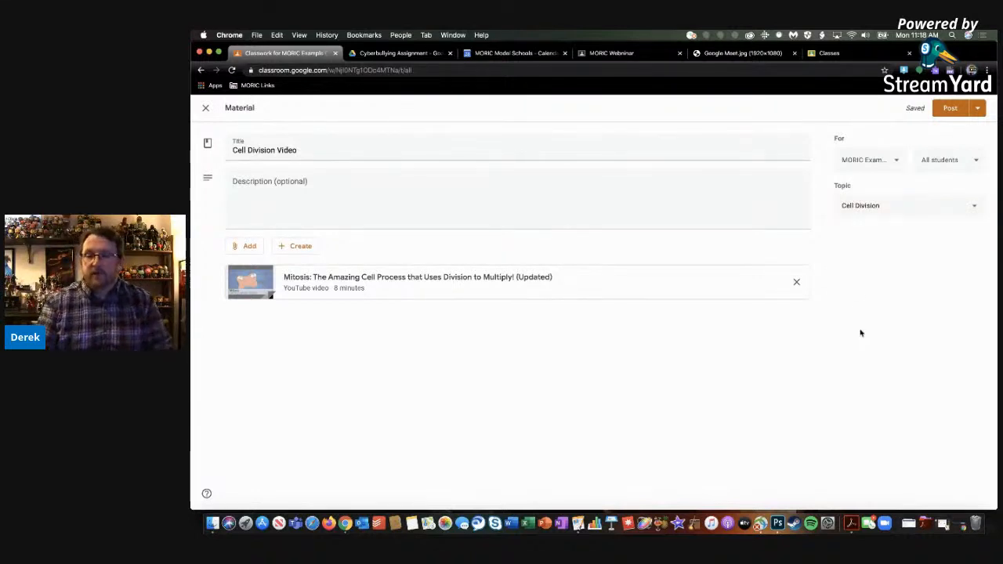
{"action": "left_click", "coordinate": [978, 115]}
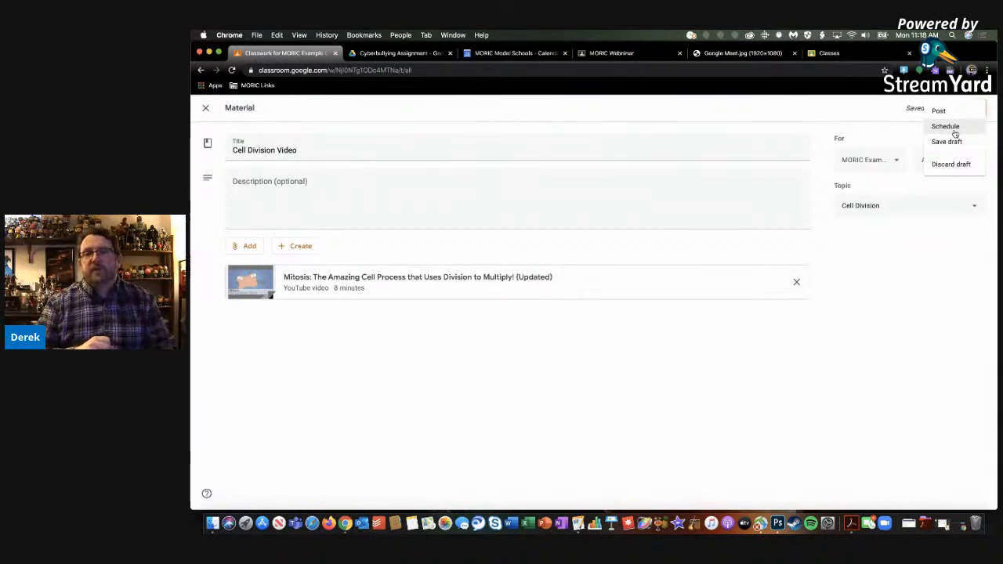
{"action": "left_click", "coordinate": [881, 114]}
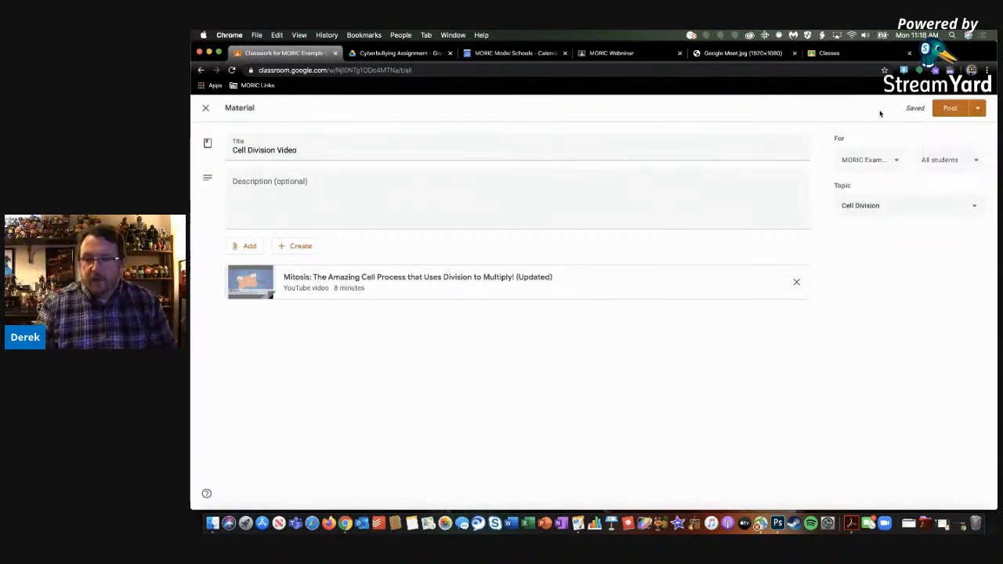
{"action": "left_click", "coordinate": [950, 110]}
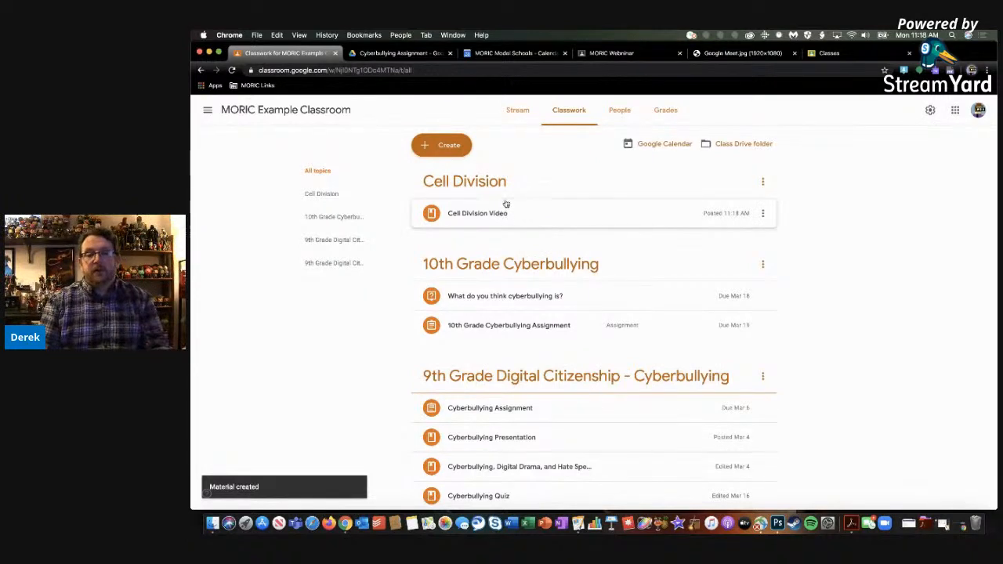
Check the class Stream for the new material's notification and return to the Classwork page
{"action": "left_click", "coordinate": [518, 113]}
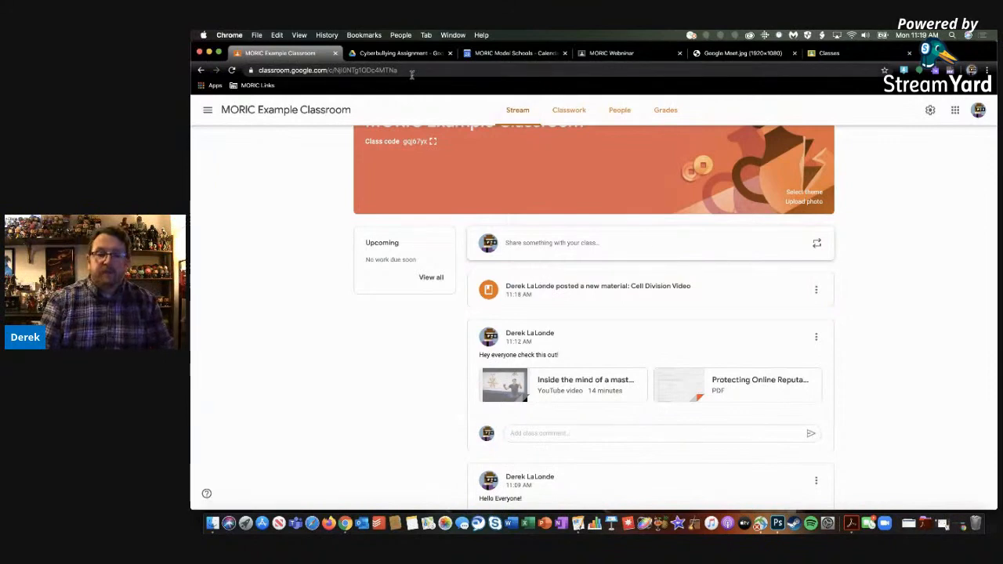
{"action": "left_click", "coordinate": [569, 111]}
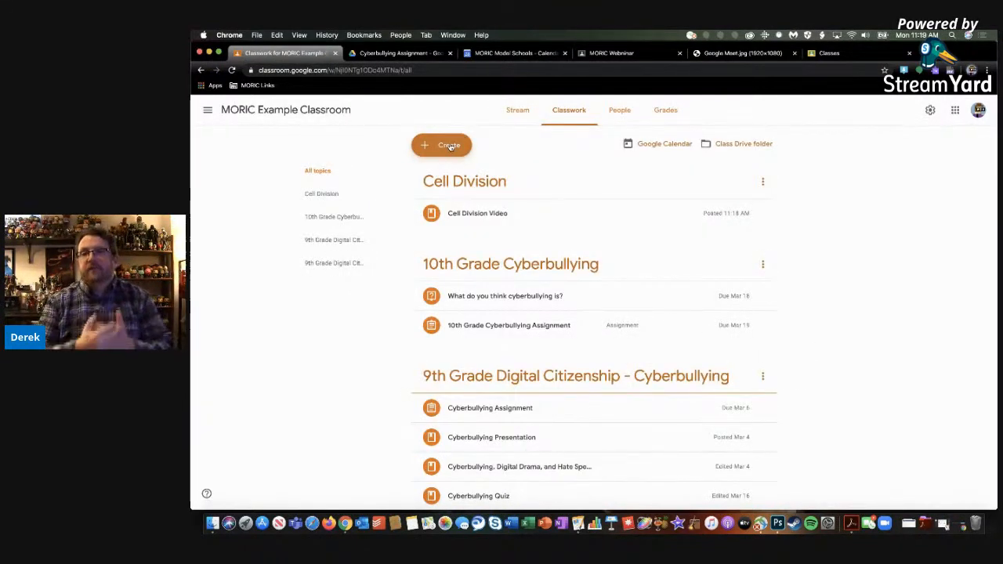
Start a new Classwork assignment titled "Cell Division Writing Passage"
{"action": "left_click", "coordinate": [449, 146]}
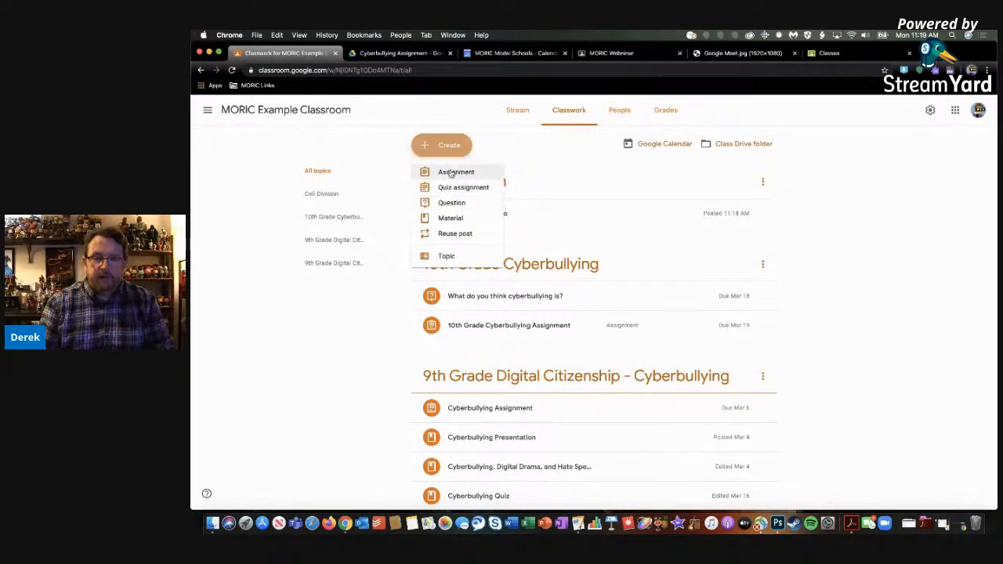
{"action": "left_click", "coordinate": [450, 171]}
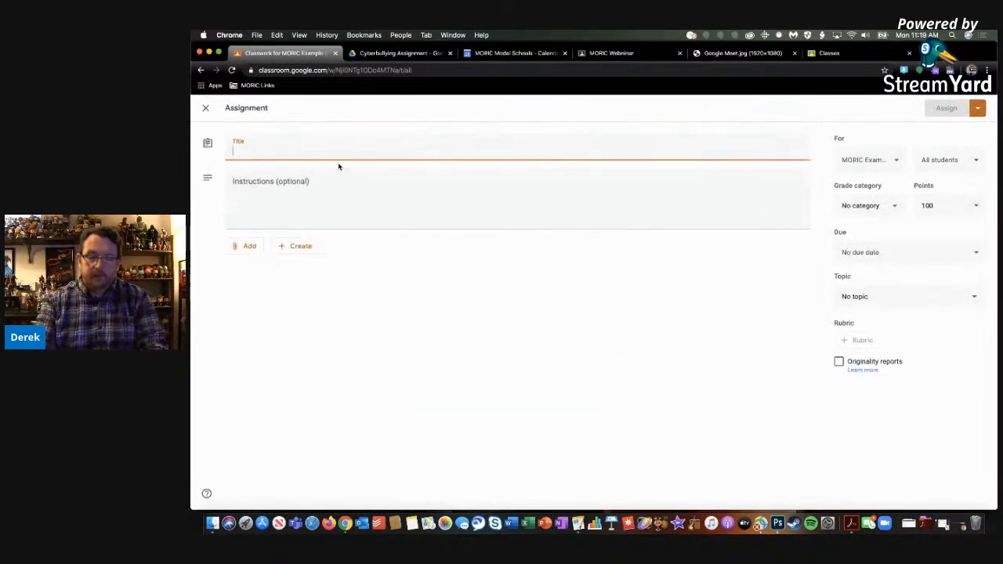
{"action": "type", "text": "Cell Diviison"}
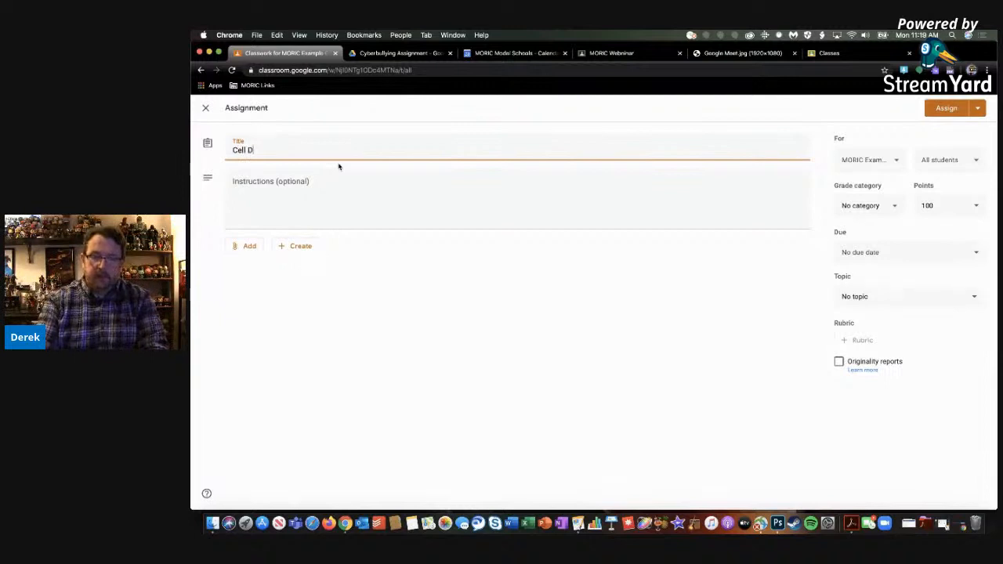
{"action": "key", "text": "BackSpace"}
{"action": "key", "text": "BackSpace"}
{"action": "key", "text": "BackSpace"}
{"action": "key", "text": "BackSpace"}
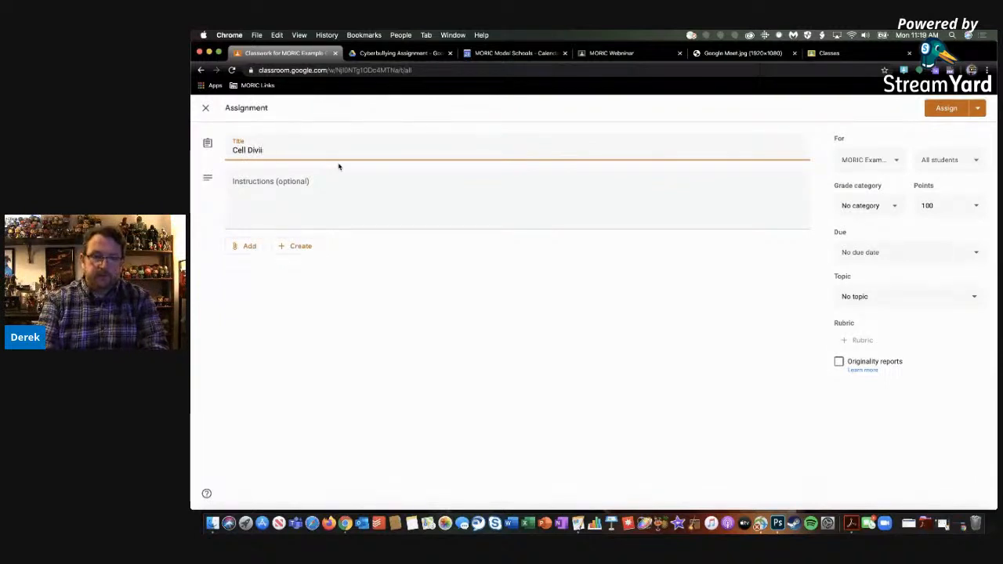
{"action": "type", "text": "sion W"}
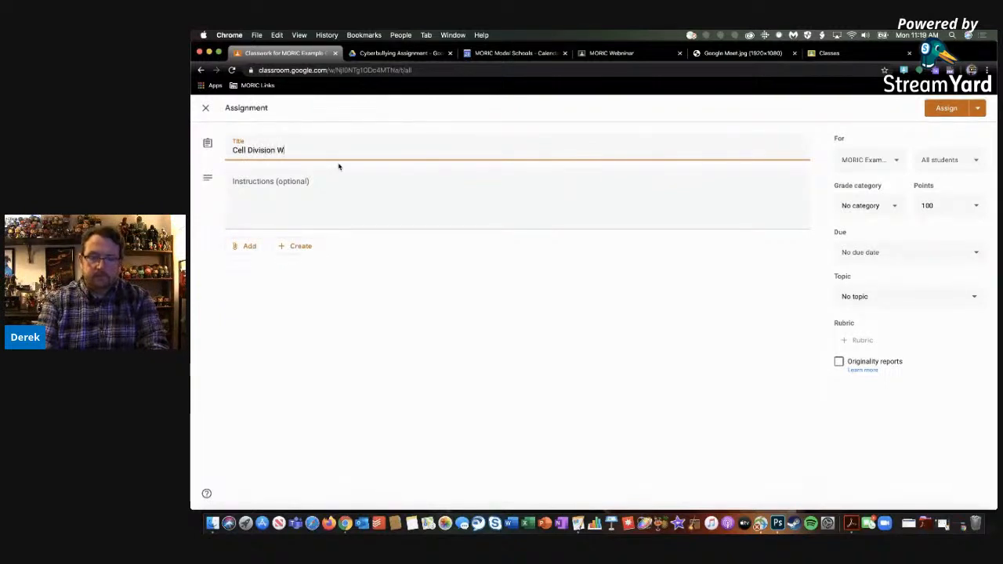
{"action": "type", "text": "riting Passage"}
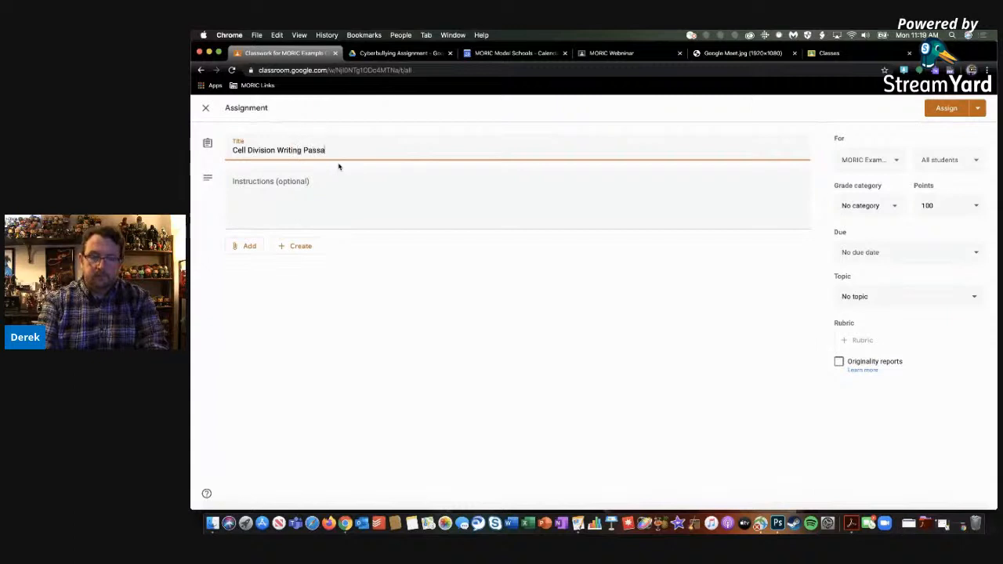
Enter the assignment instructions "Explain in your own words what cell division is."
{"action": "left_click", "coordinate": [328, 185]}
{"action": "type", "text": "Exa"}
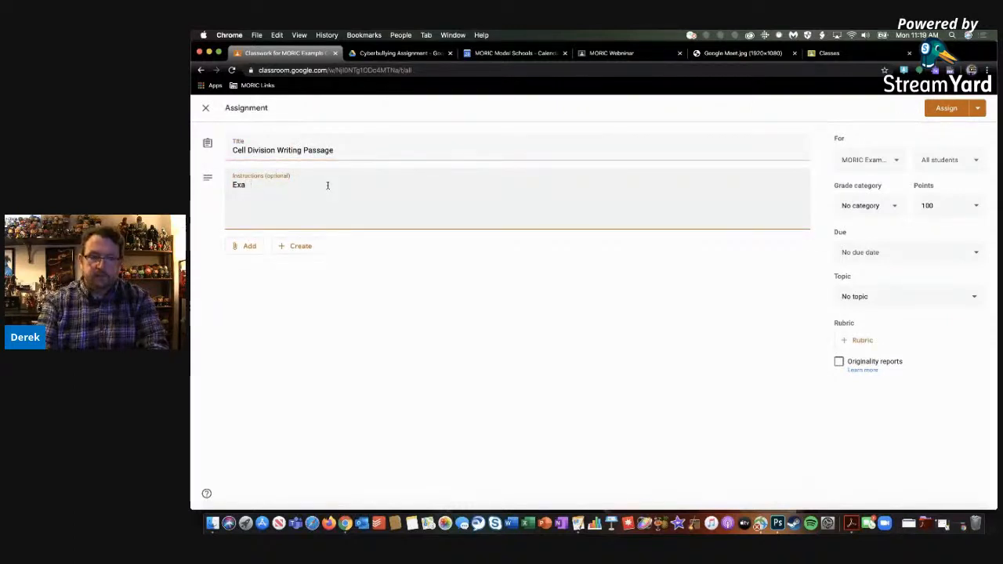
{"action": "key", "text": "BackSpace"}
{"action": "type", "text": "plain in your own wo"}
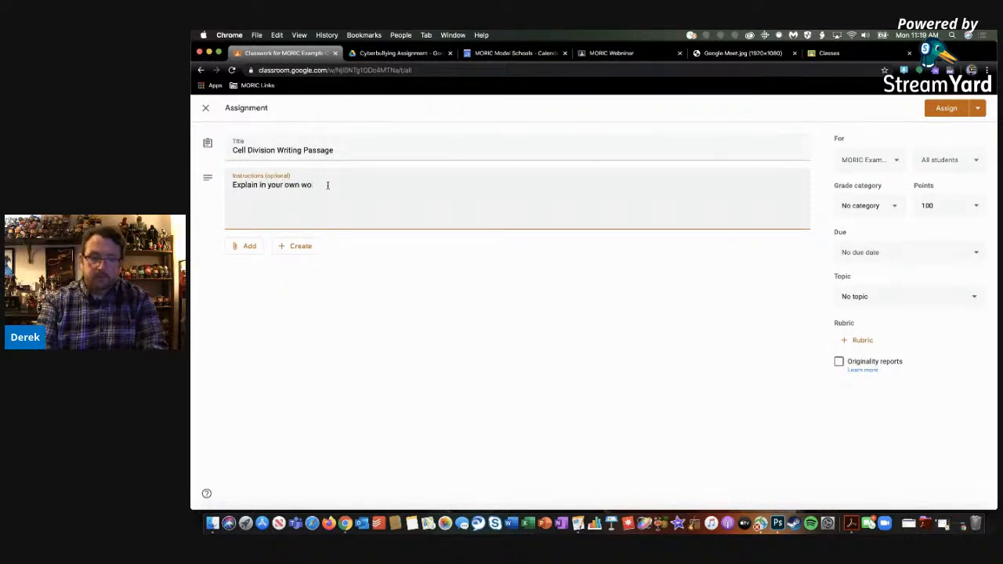
{"action": "type", "text": "rds what "}
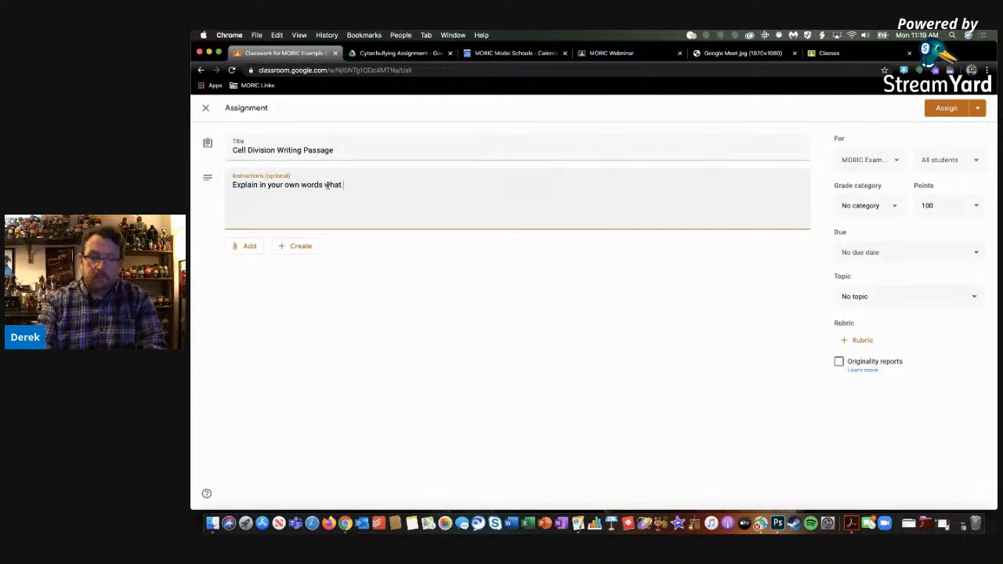
{"action": "type", "text": "cell division"}
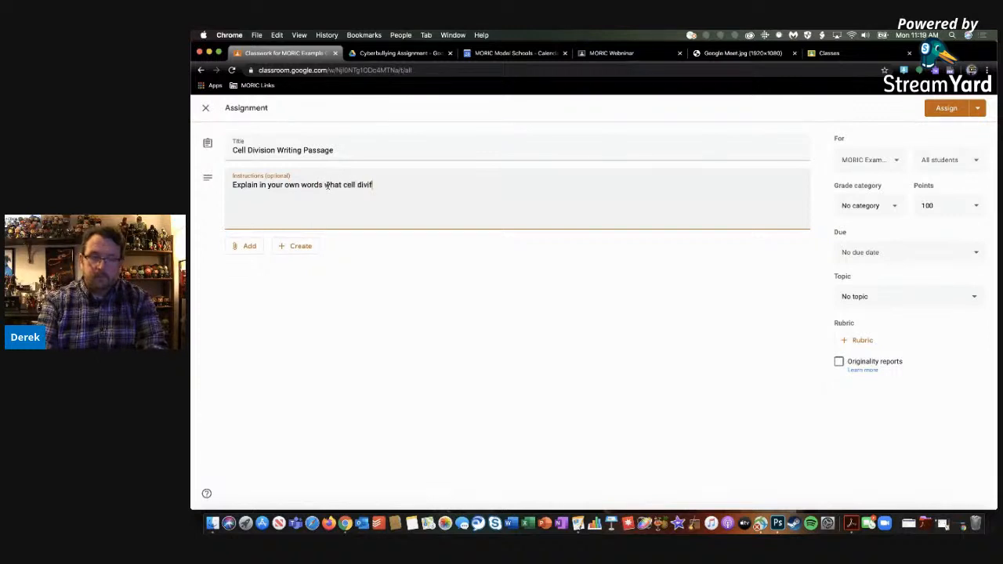
{"action": "type", "text": " i"}
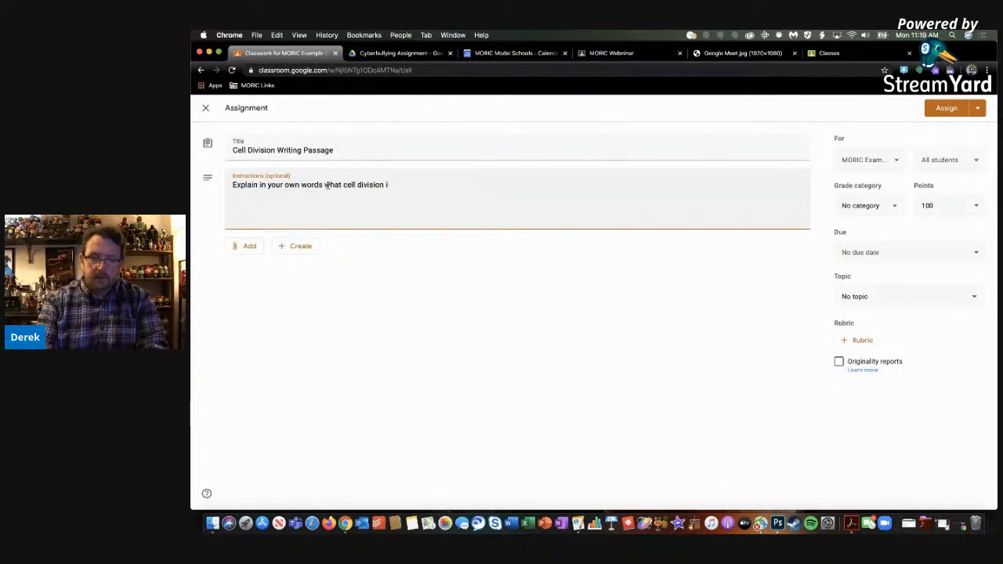
{"action": "type", "text": "s."}
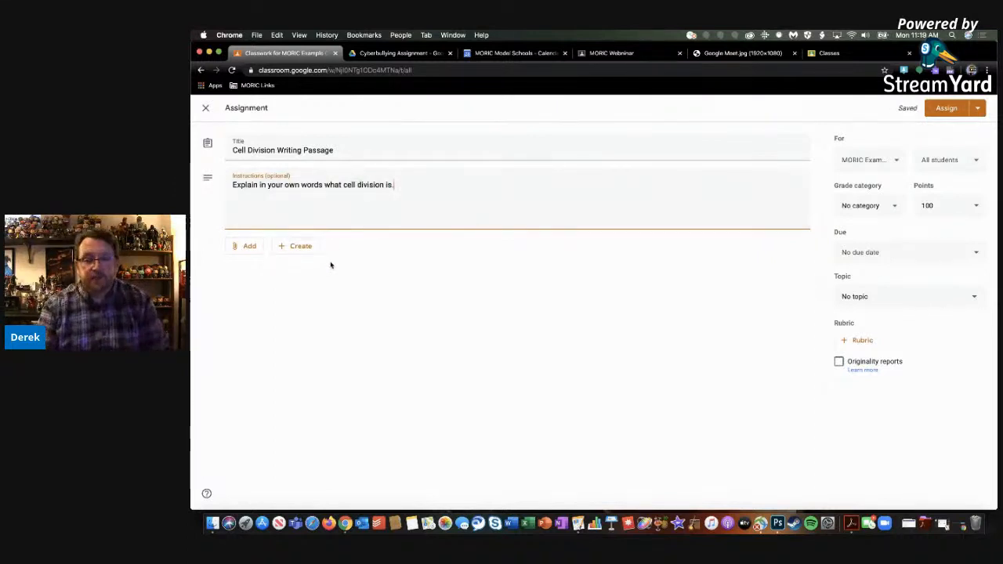
Create a new Google Docs file as the assignment's attachment, name it "Cell Divison", and return to the assignment
{"action": "left_click", "coordinate": [299, 249]}
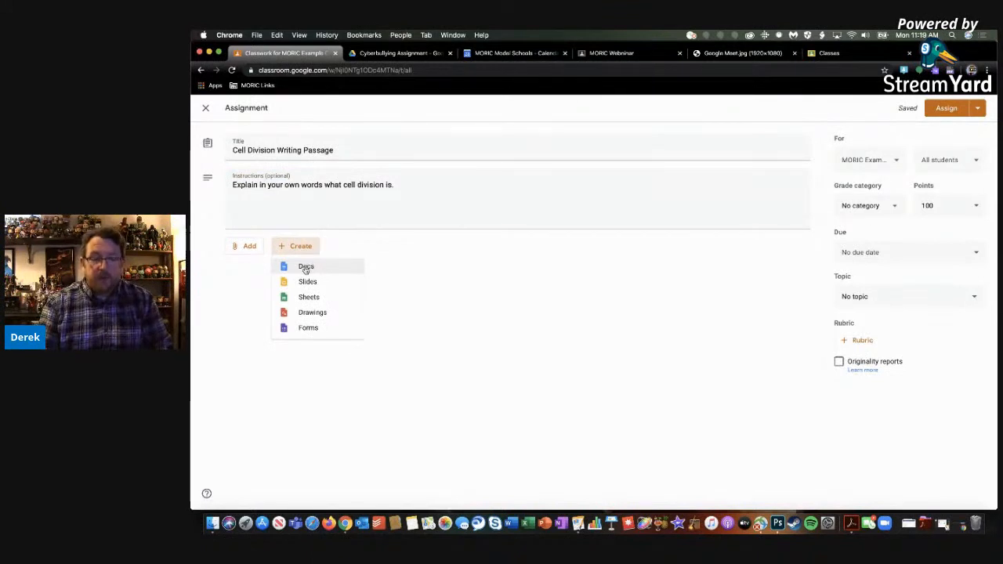
{"action": "left_click", "coordinate": [306, 267]}
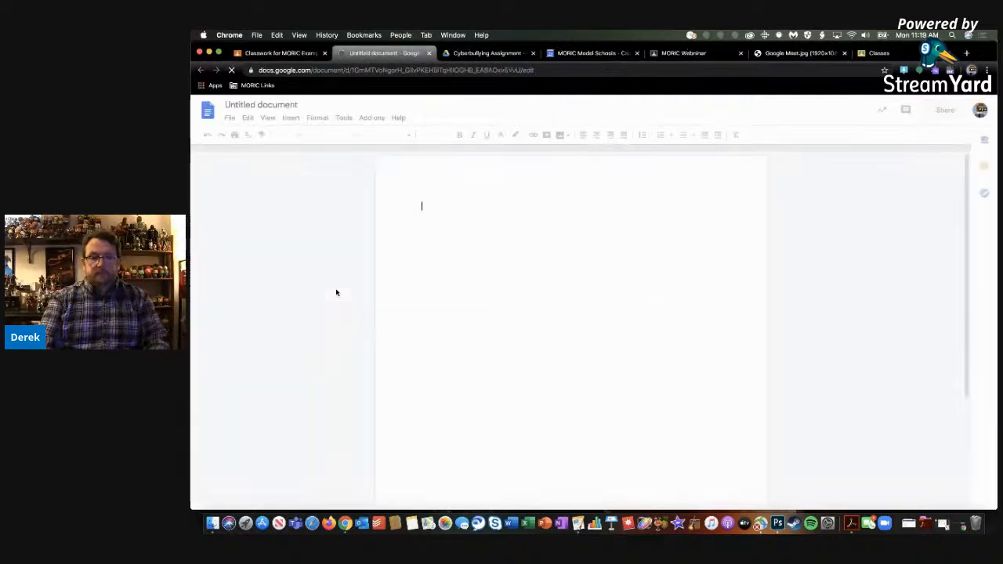
{"action": "left_click", "coordinate": [287, 105]}
{"action": "type", "text": "Cell Div"}
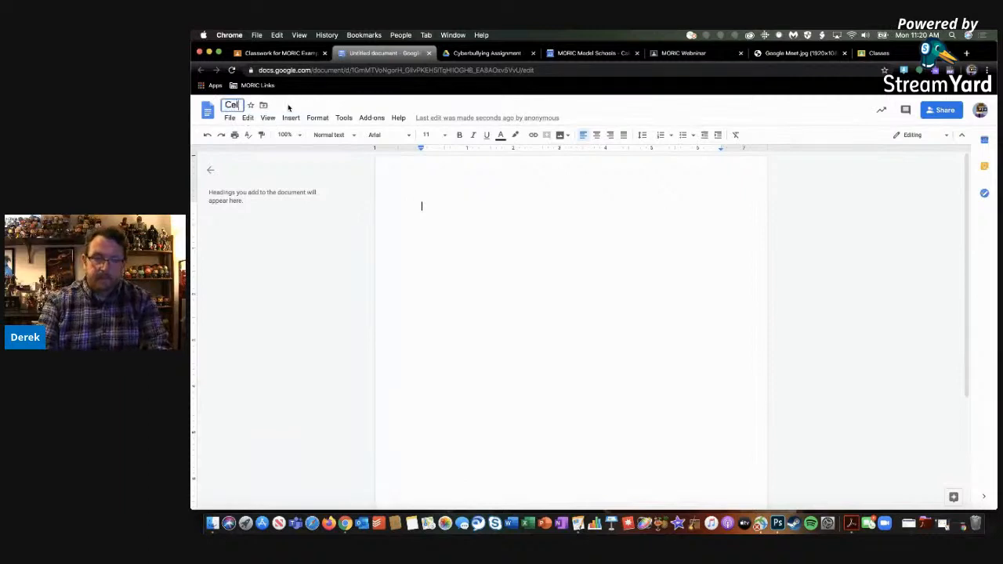
{"action": "type", "text": "iso"}
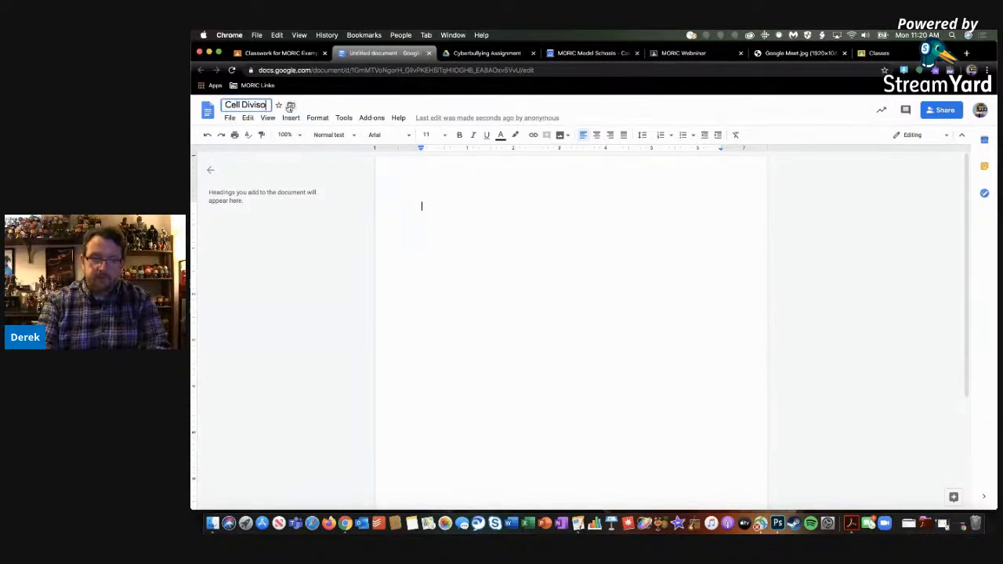
{"action": "type", "text": "n"}
{"action": "key", "text": "Return"}
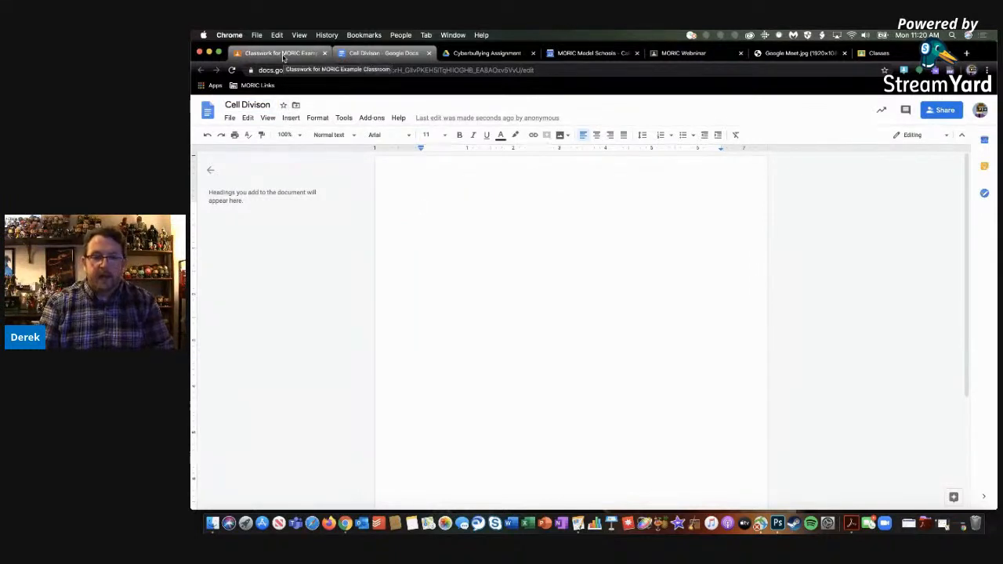
{"action": "left_click", "coordinate": [282, 53]}
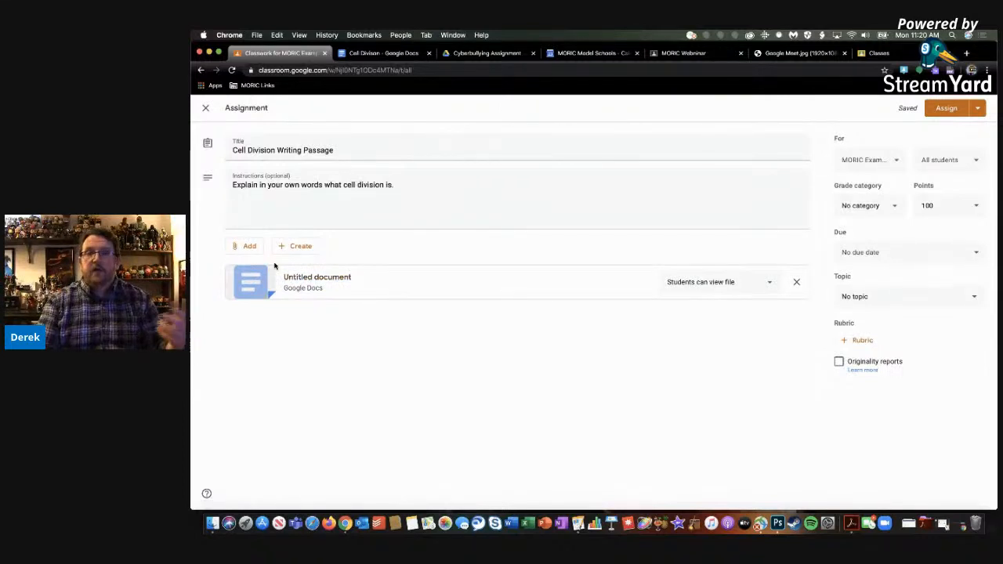
Set the attached document's student access to "Make a copy for each student"
{"action": "left_click", "coordinate": [687, 283]}
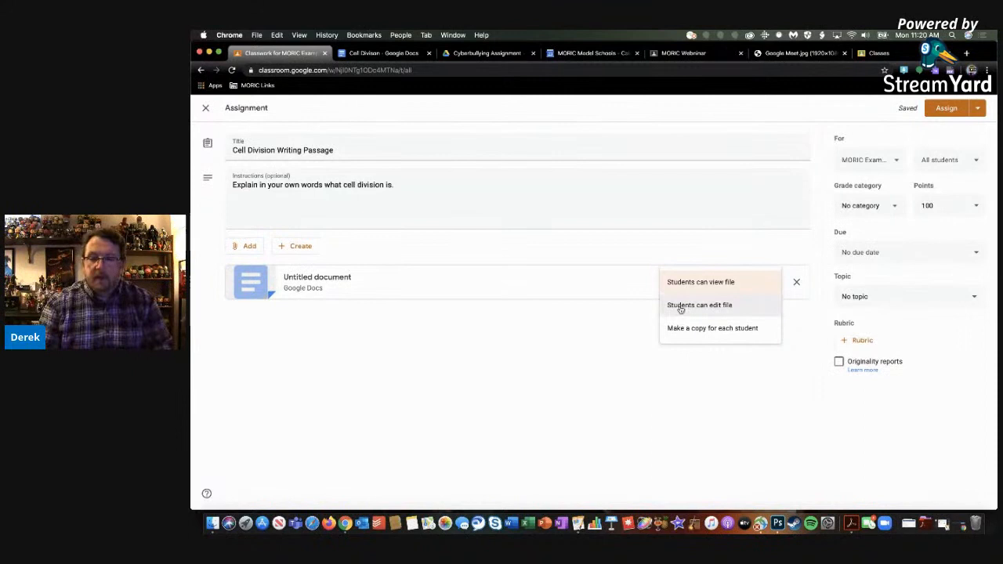
{"action": "left_click", "coordinate": [681, 306]}
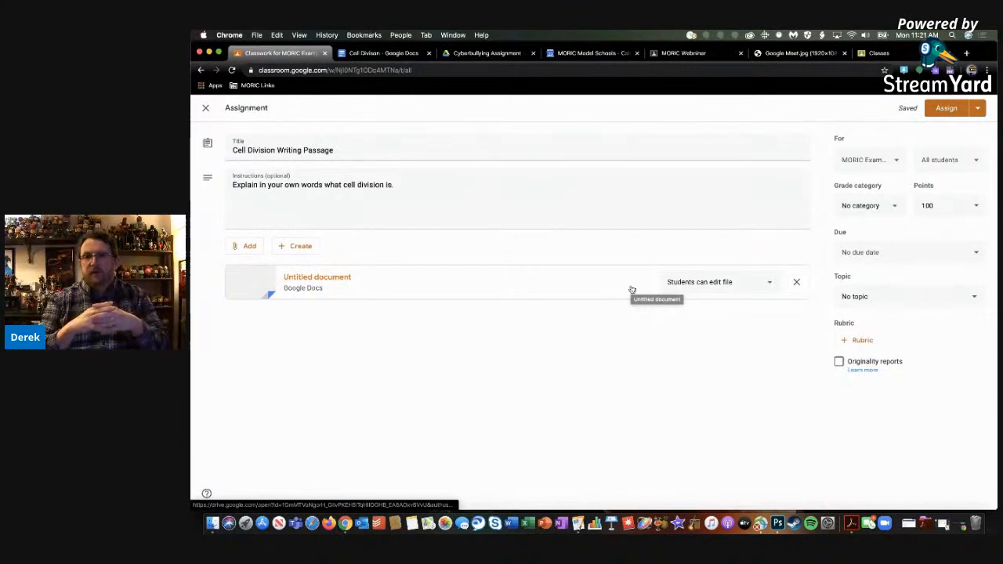
{"action": "left_click", "coordinate": [700, 284]}
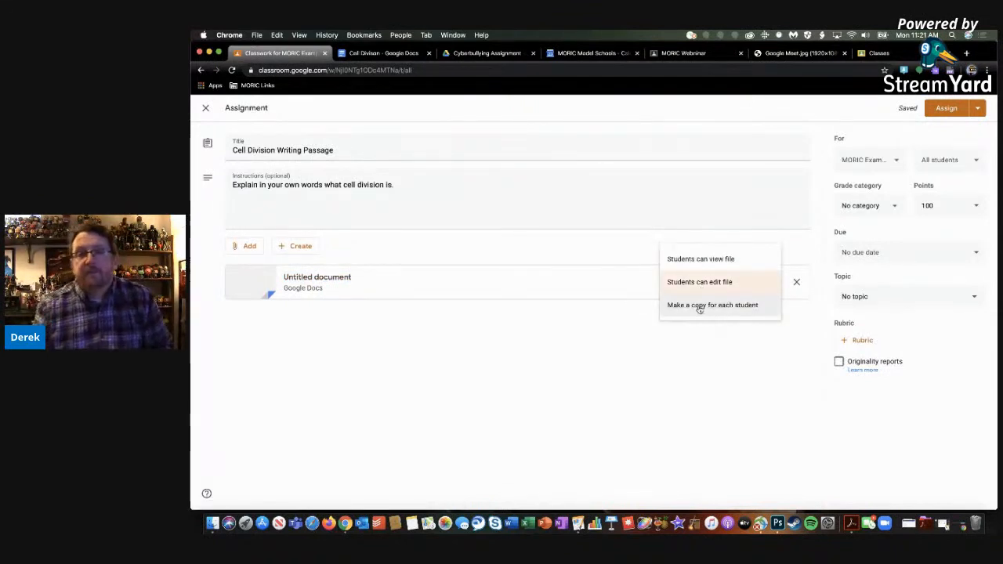
{"action": "left_click", "coordinate": [700, 306]}
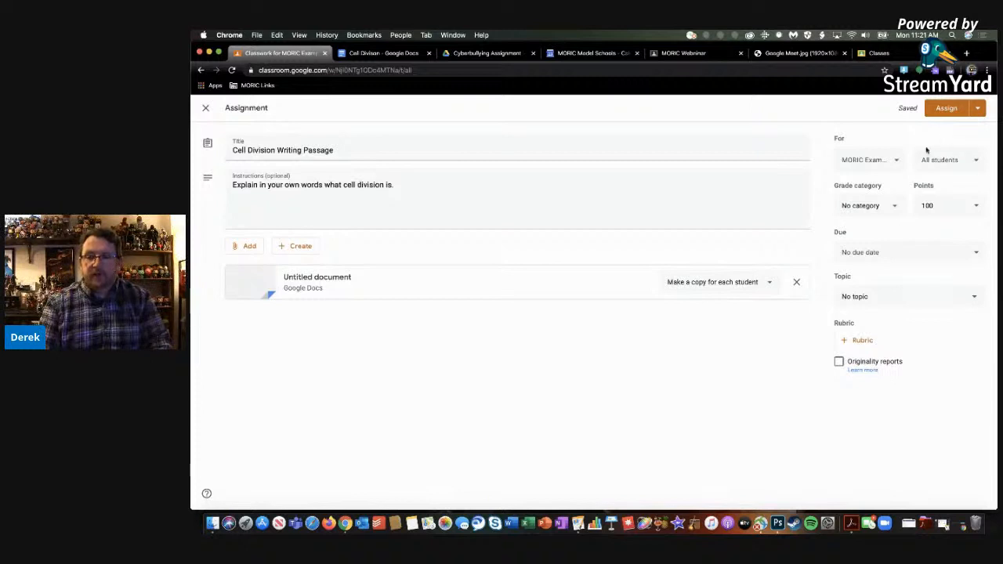
Check the class and student recipient choices without changing them, and set the grade category to Assignment
{"action": "left_click", "coordinate": [887, 161]}
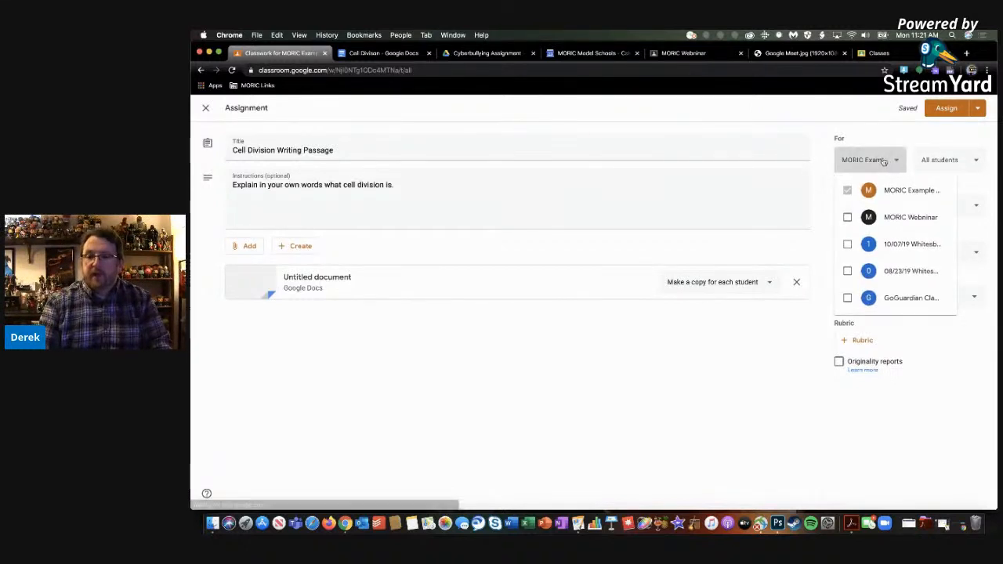
{"action": "left_click", "coordinate": [885, 162]}
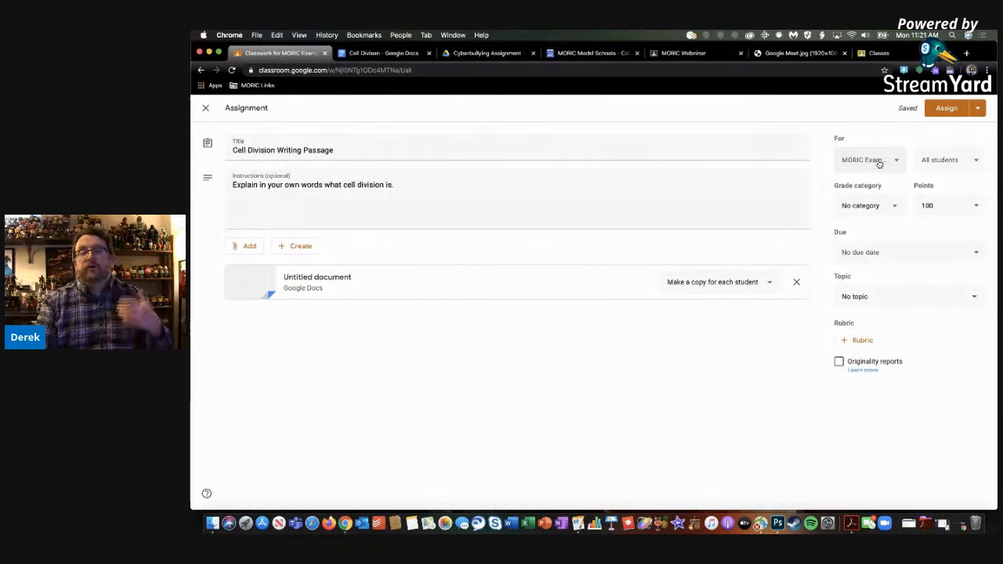
{"action": "left_click", "coordinate": [955, 160]}
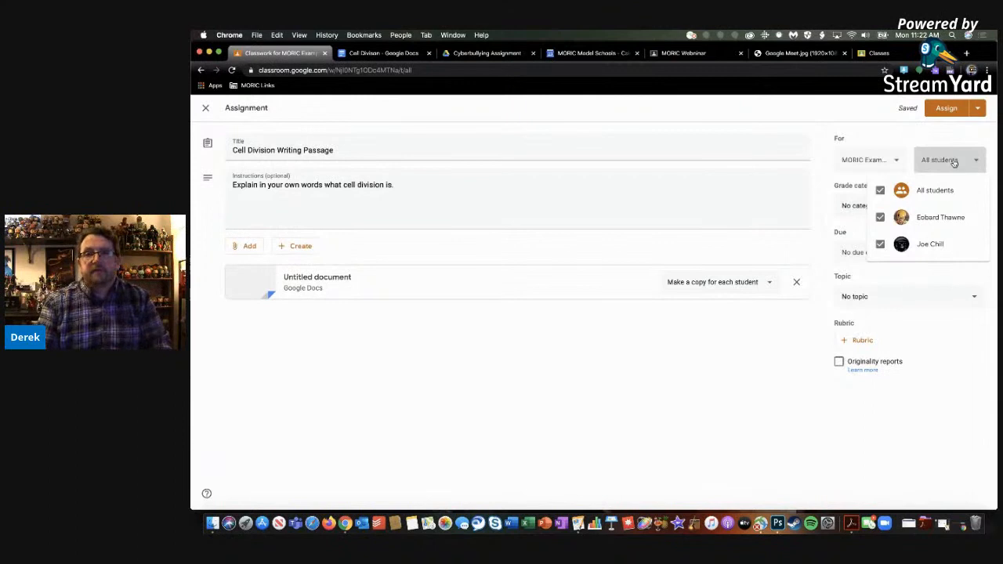
{"action": "left_click", "coordinate": [955, 160]}
{"action": "left_click", "coordinate": [867, 208]}
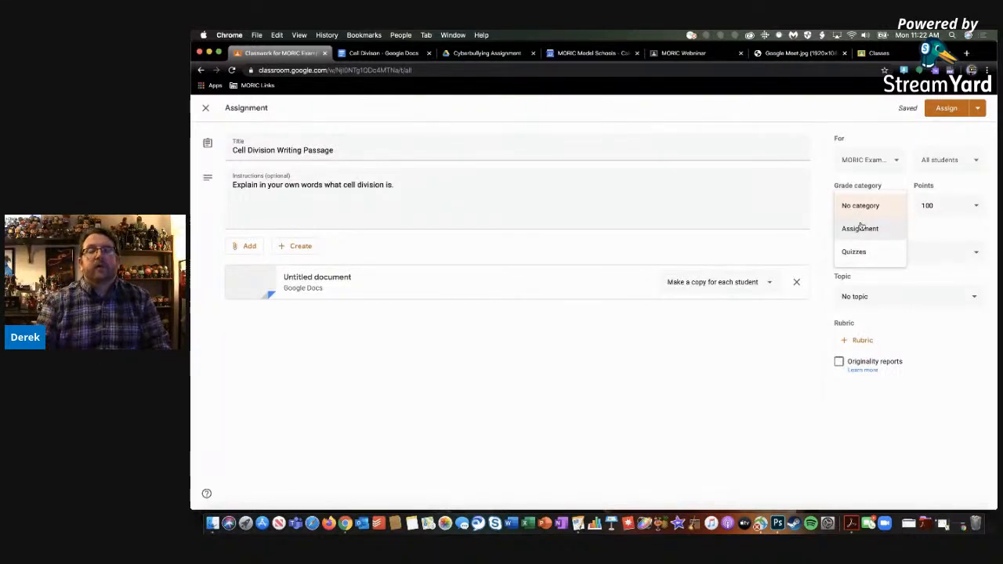
{"action": "left_click", "coordinate": [859, 227]}
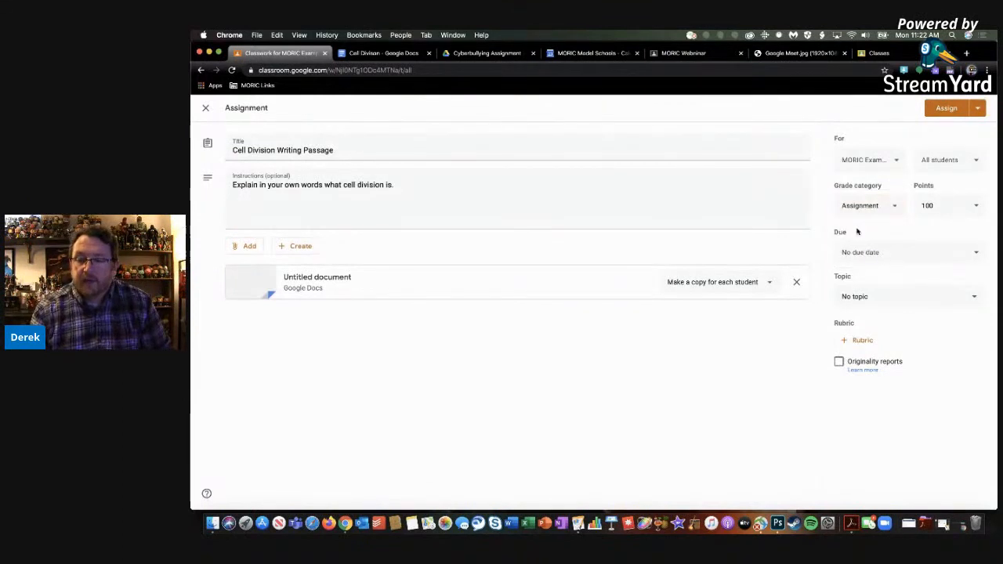
Set the assignment's due date to Mar 25, 2020 and file it under the Cell Division topic
{"action": "left_click", "coordinate": [903, 259]}
{"action": "left_click", "coordinate": [894, 290]}
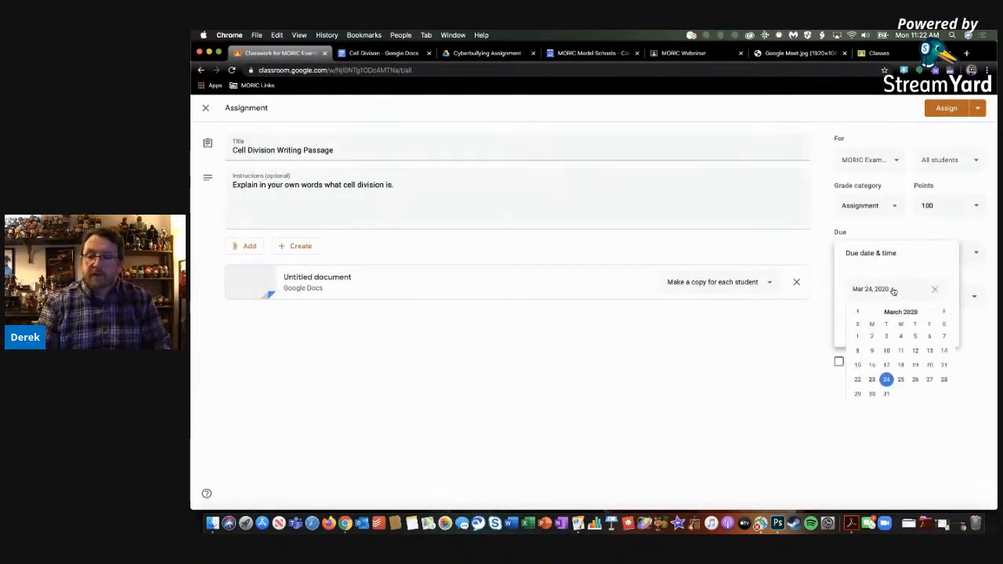
{"action": "left_click", "coordinate": [901, 383]}
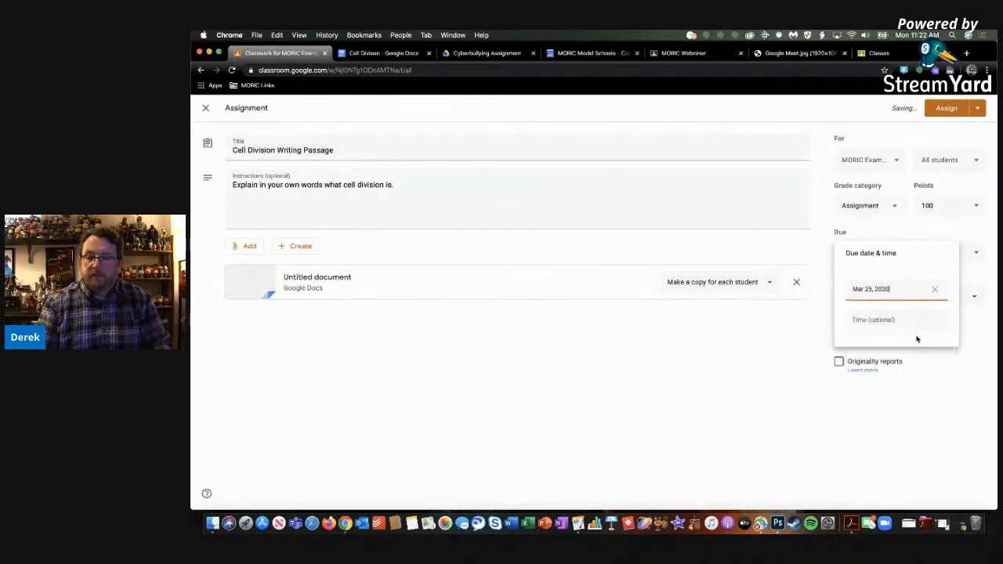
{"action": "left_click", "coordinate": [962, 400]}
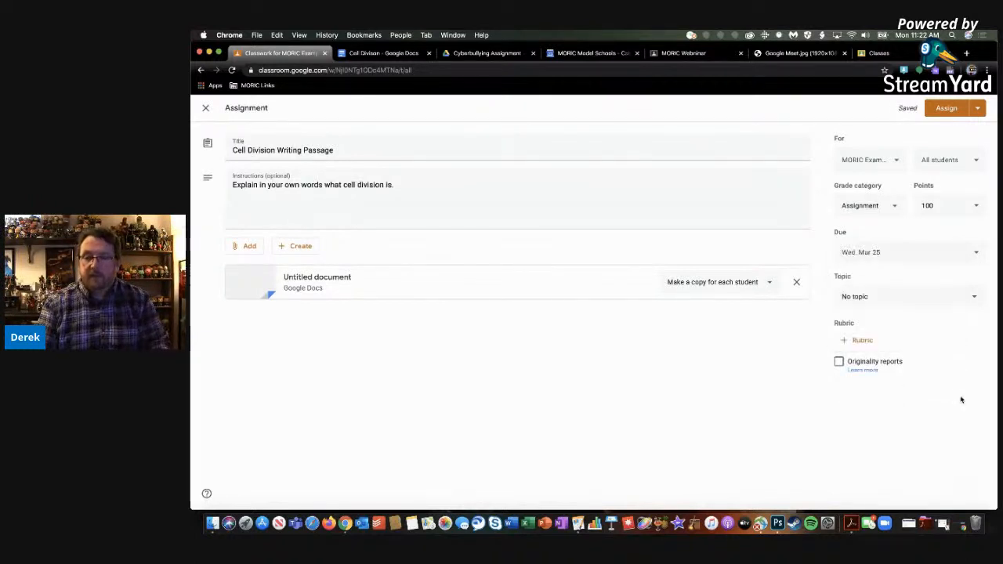
{"action": "left_click", "coordinate": [880, 303]}
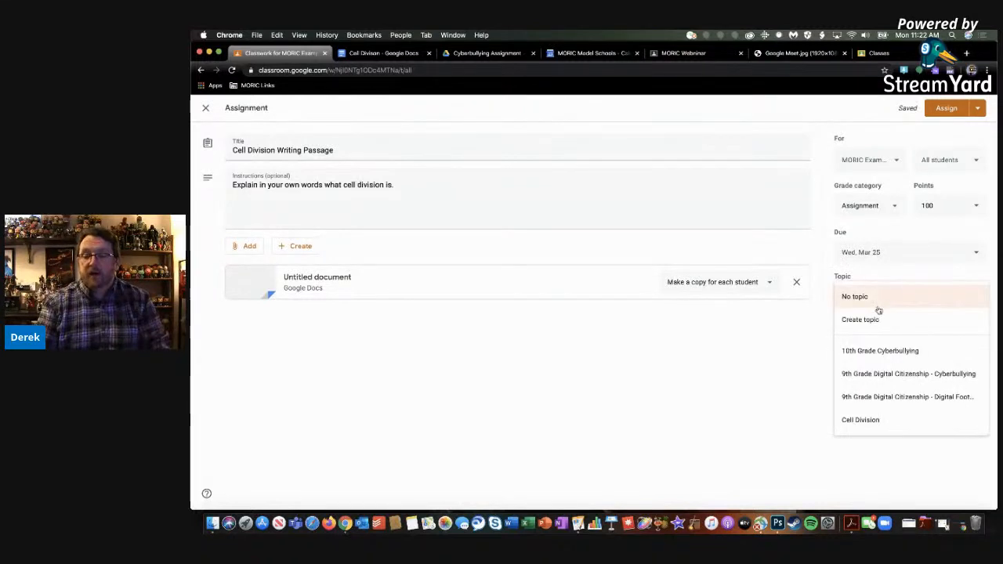
{"action": "left_click", "coordinate": [860, 423]}
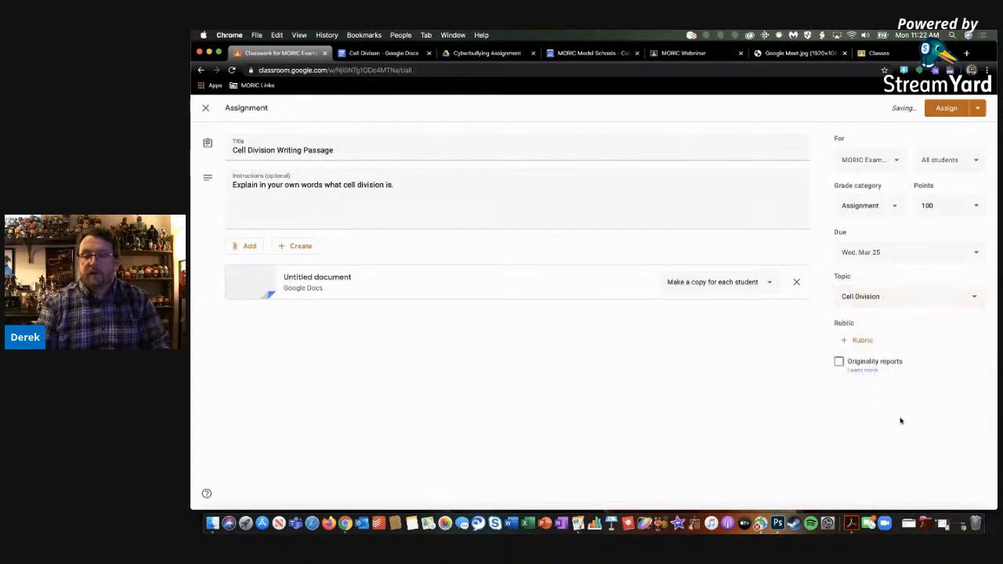
{"action": "left_click", "coordinate": [863, 341]}
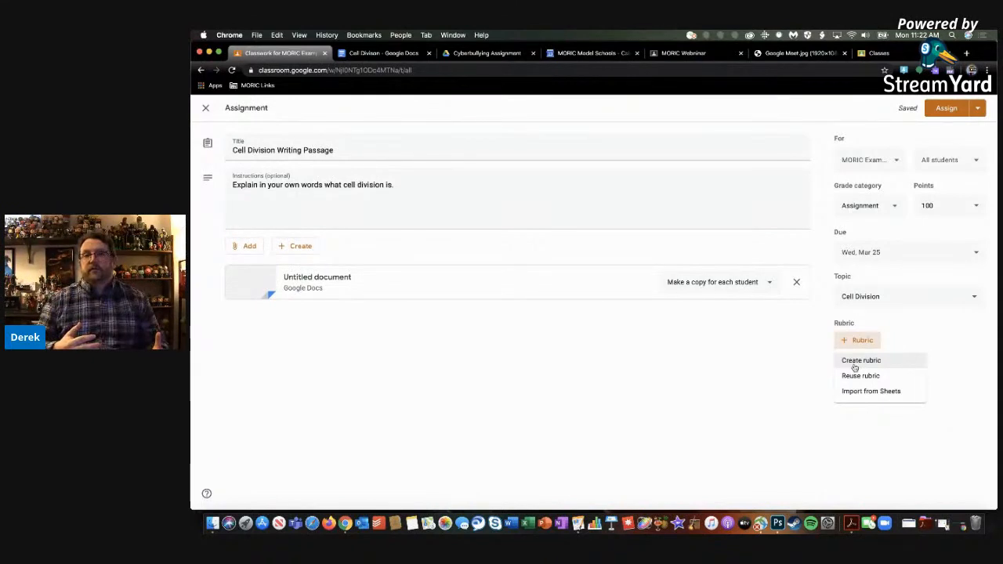
{"action": "left_click", "coordinate": [856, 362]}
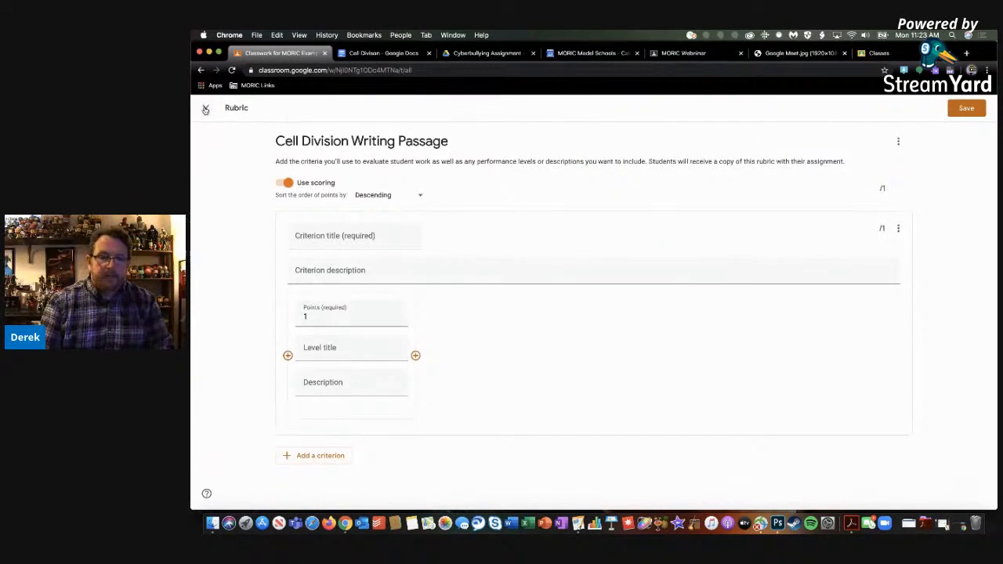
{"action": "left_click", "coordinate": [202, 71]}
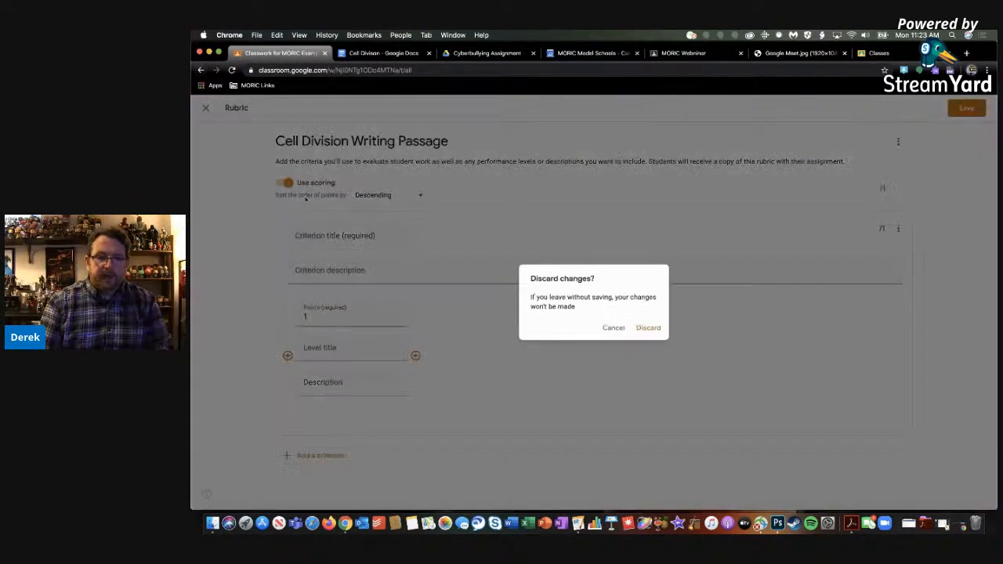
{"action": "left_click", "coordinate": [647, 329]}
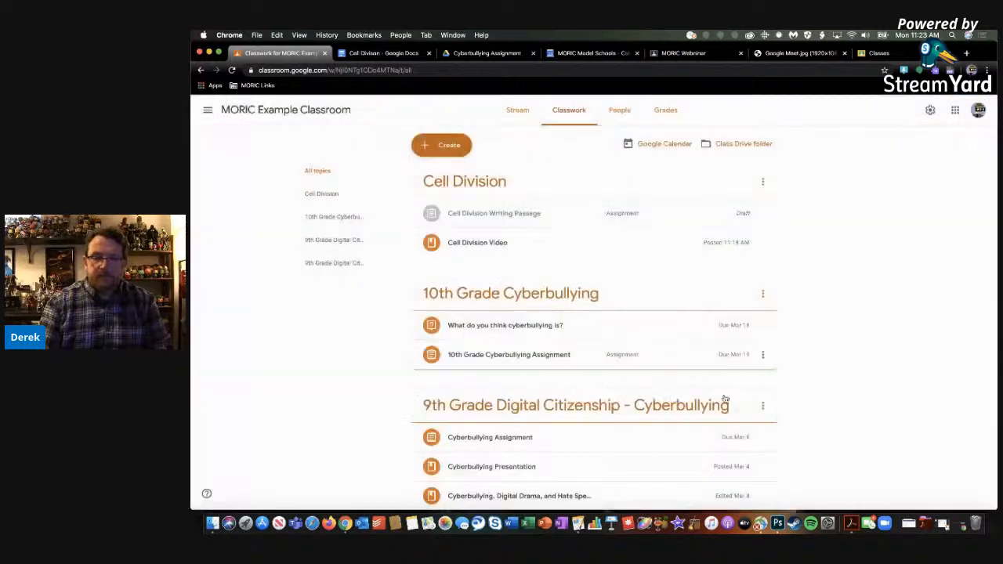
{"action": "left_click", "coordinate": [516, 222]}
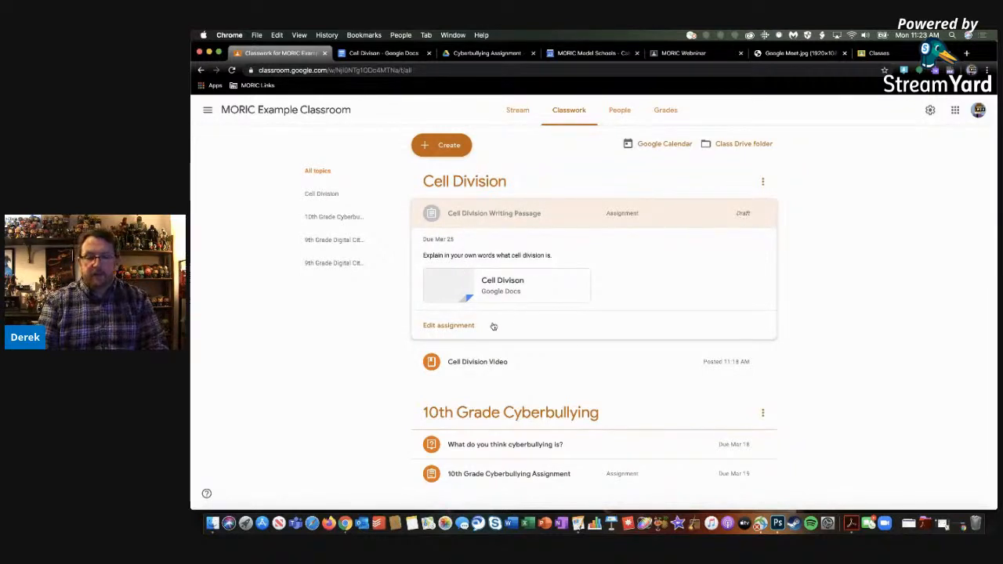
{"action": "left_click", "coordinate": [460, 325]}
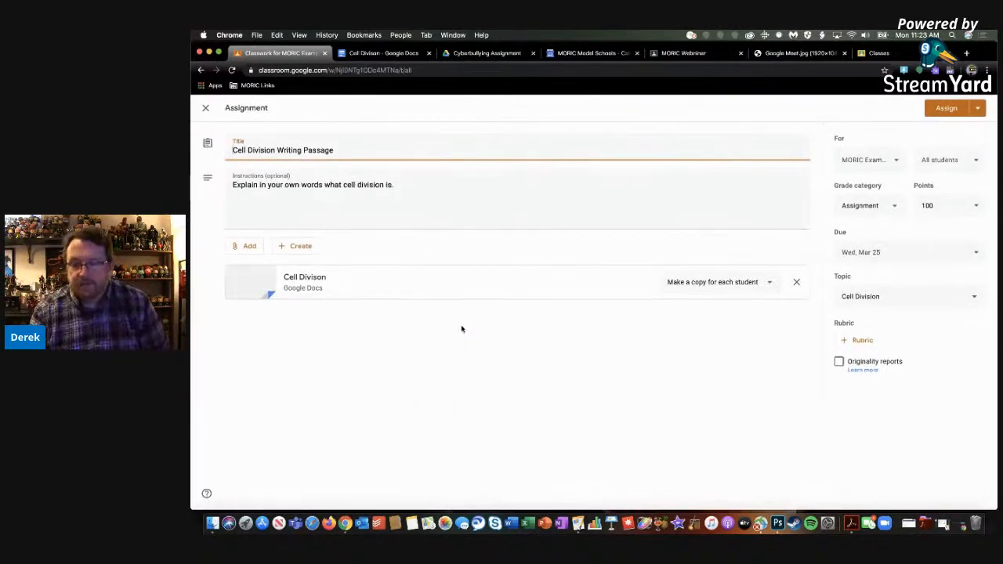
Check the originality reports option without enabling it, and assign "Cell Division Writing Passage" to all students
{"action": "left_click", "coordinate": [839, 362]}
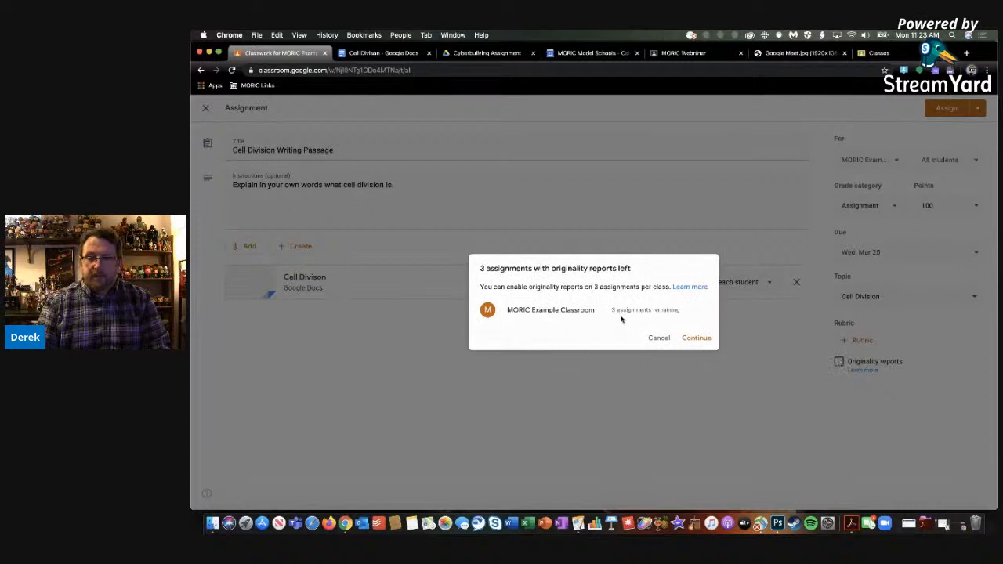
{"action": "left_click", "coordinate": [657, 338]}
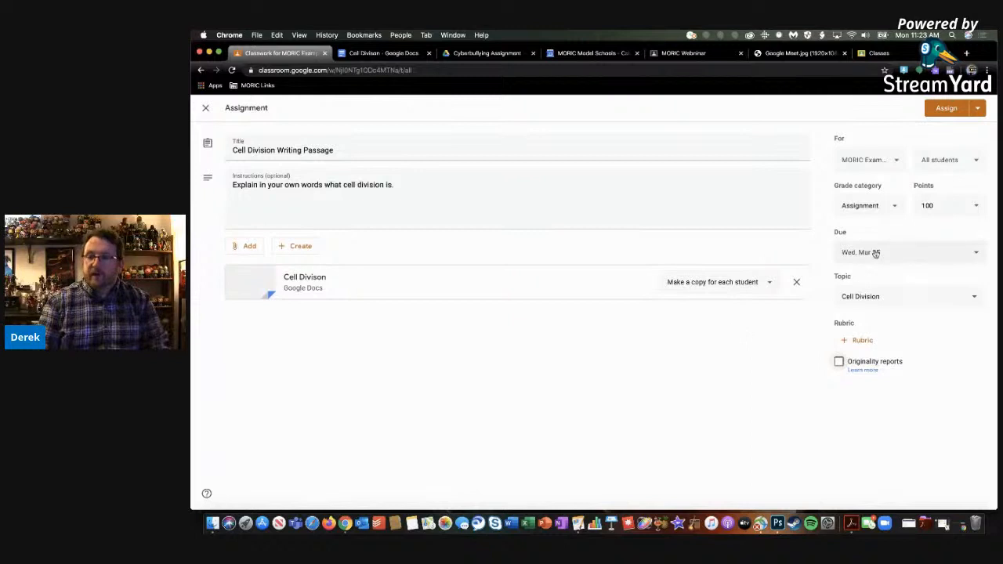
{"action": "left_click", "coordinate": [946, 109]}
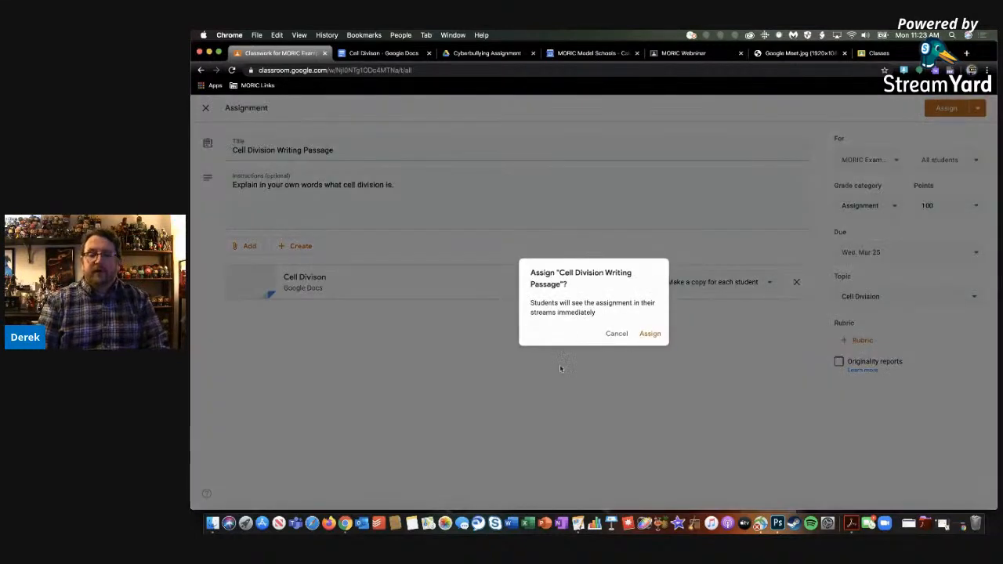
{"action": "left_click", "coordinate": [650, 334]}
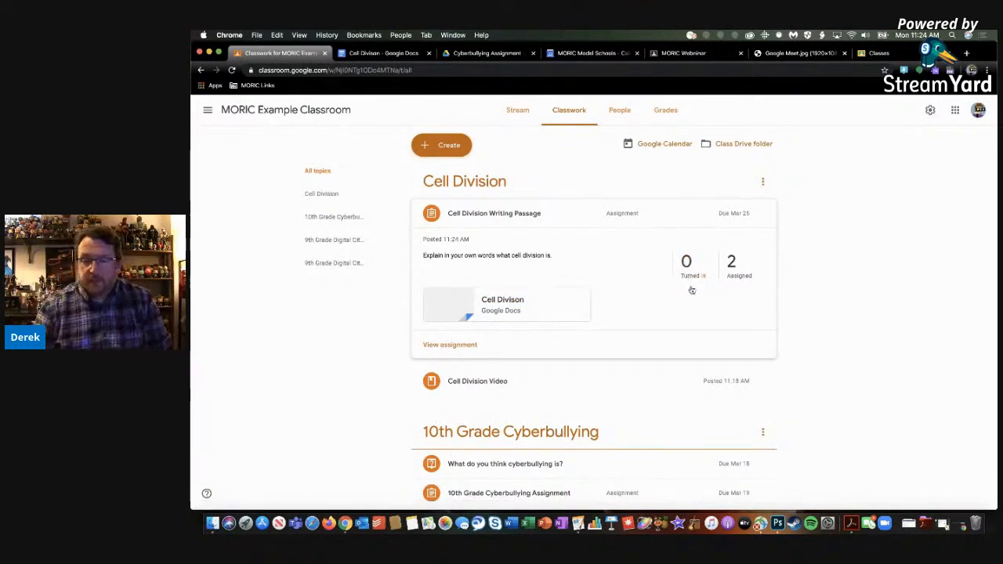
Review the assigned students' work for the writing passage, including one student's individual submission page, and go back to Classwork
{"action": "left_click", "coordinate": [733, 268]}
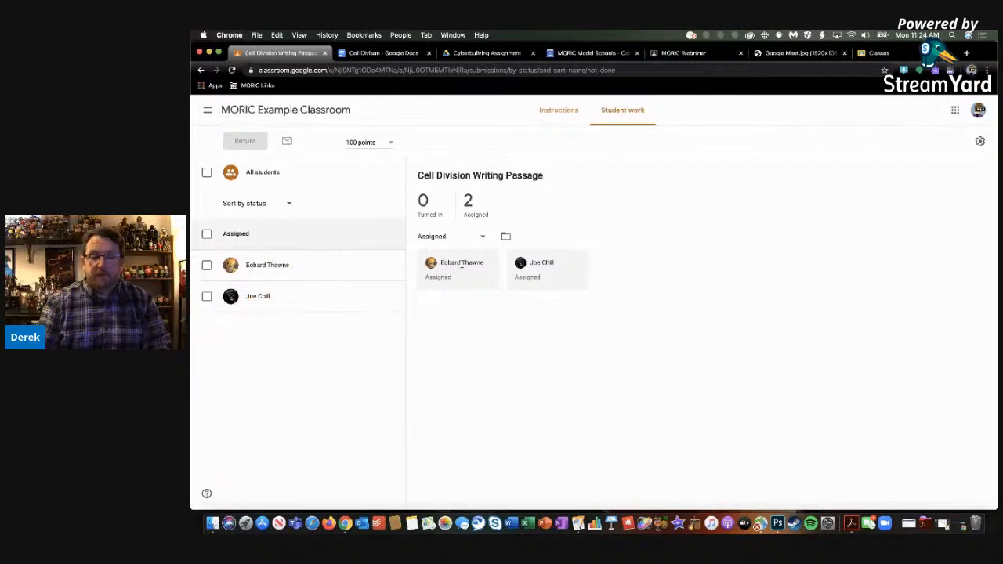
{"action": "left_click", "coordinate": [269, 266]}
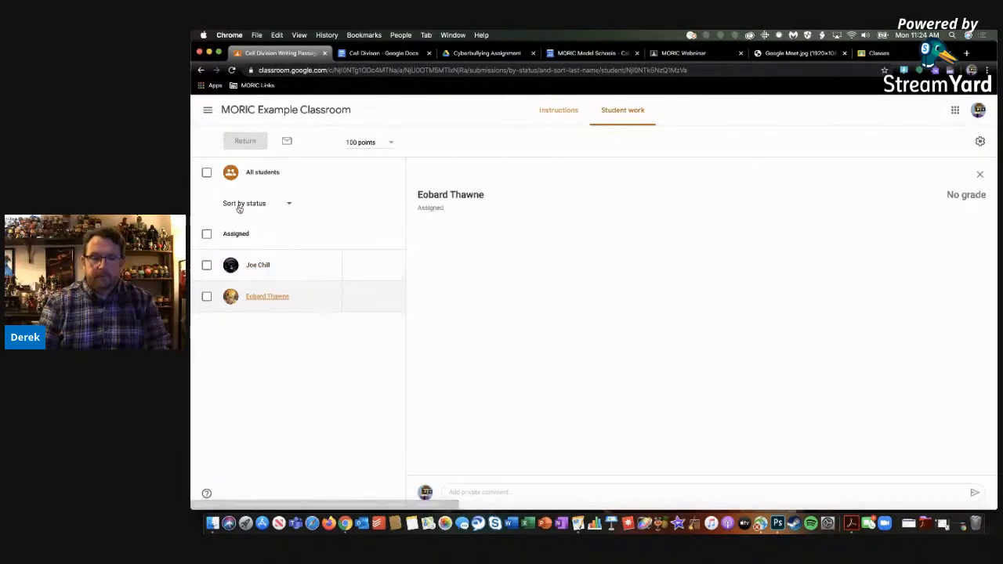
{"action": "left_click", "coordinate": [200, 71]}
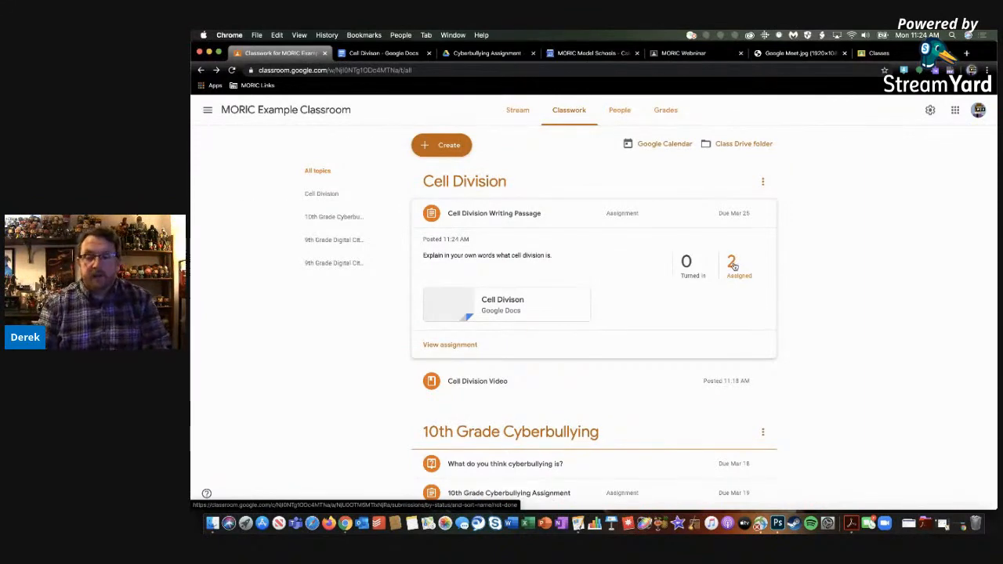
{"action": "left_click", "coordinate": [734, 265]}
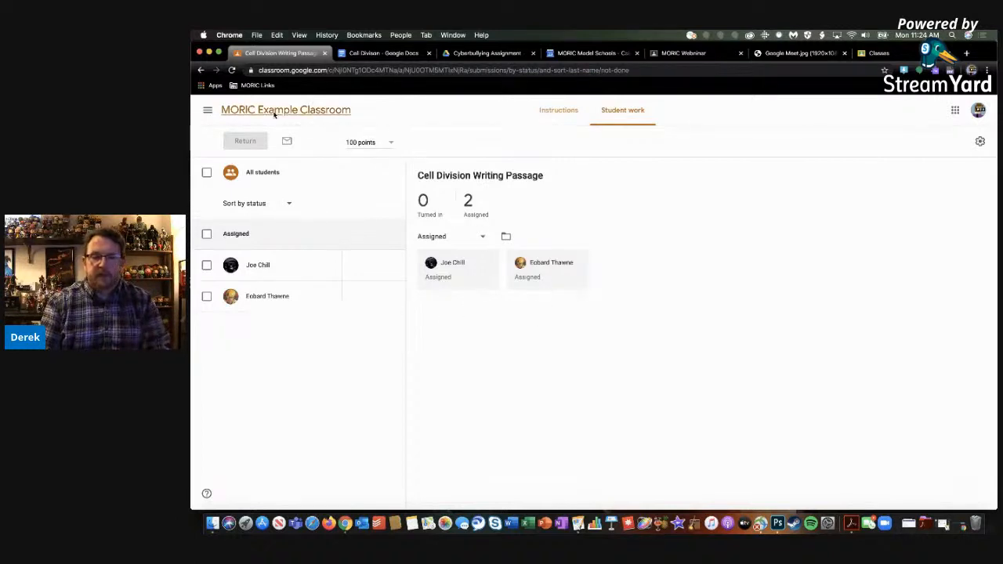
{"action": "left_click", "coordinate": [201, 70]}
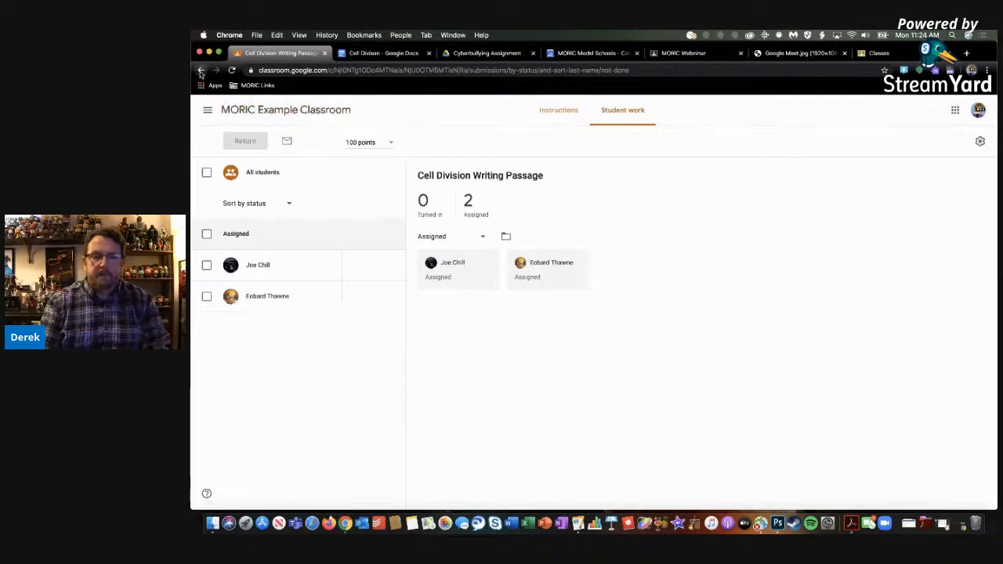
Open the graded submission for the 10th Grade Cyberbullying Assignment and examine the student's document, teacher comment and grade
{"action": "scroll", "coordinate": [551, 276], "scroll_direction": "down", "scroll_amount": 4}
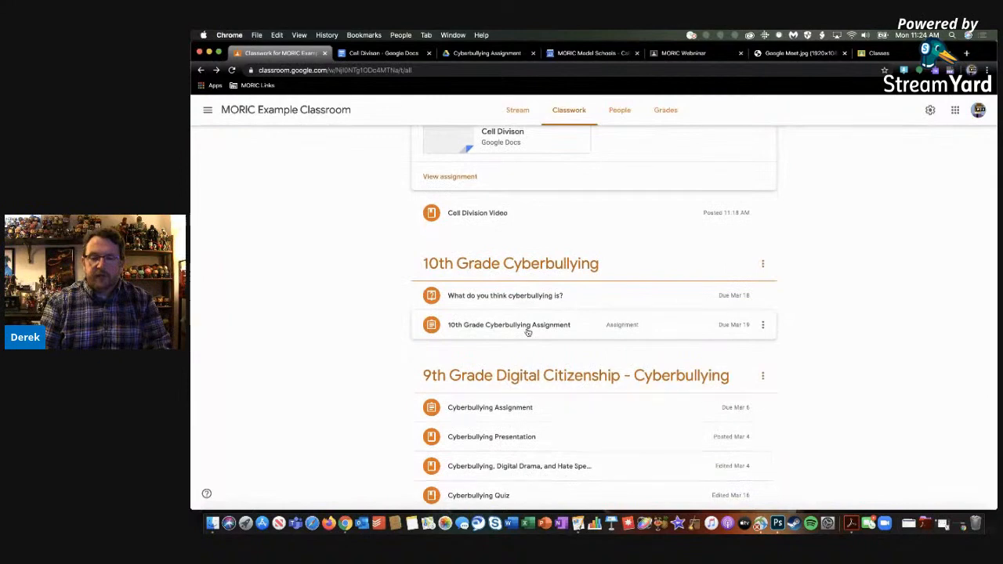
{"action": "left_click", "coordinate": [463, 328]}
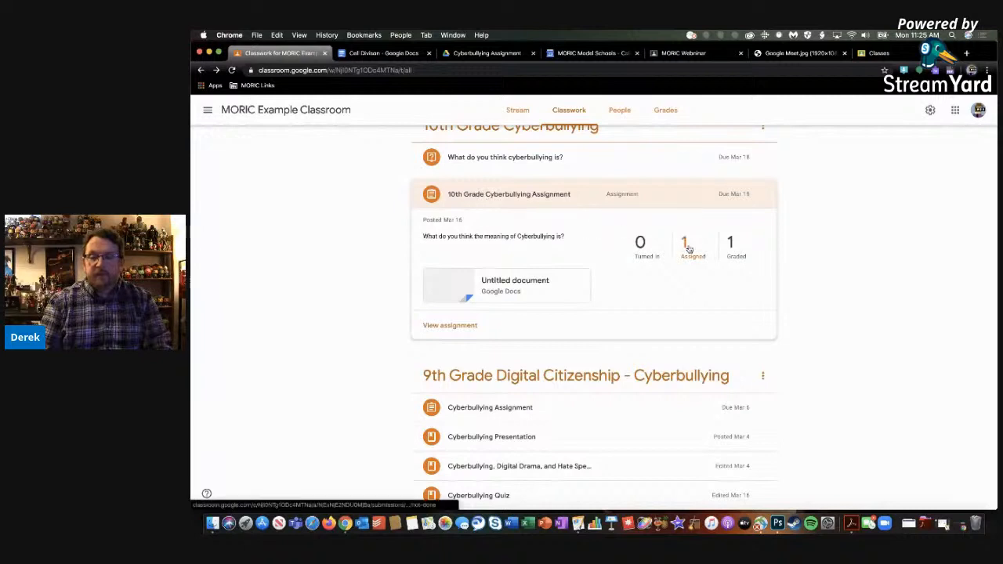
{"action": "left_click", "coordinate": [734, 250]}
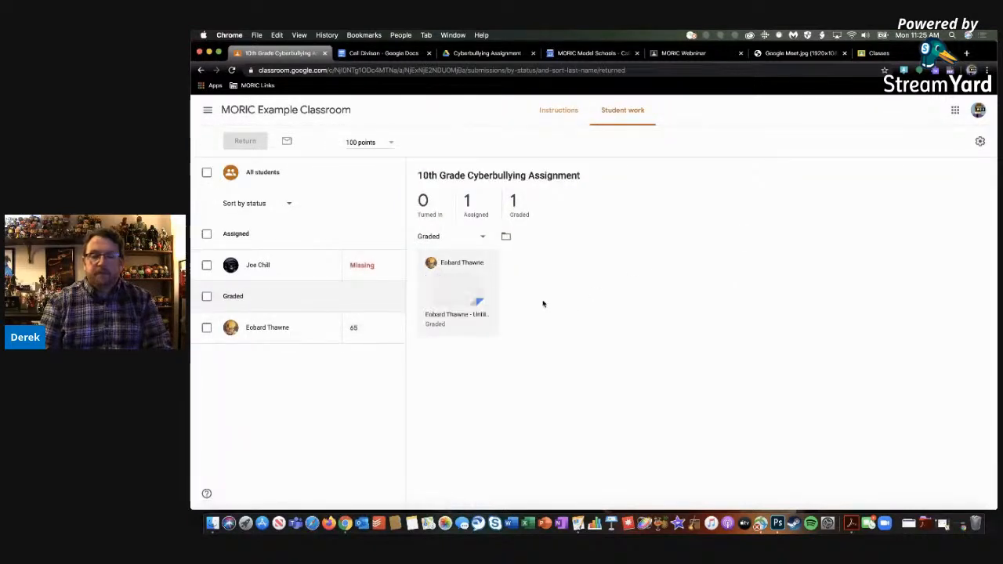
{"action": "left_click", "coordinate": [447, 315]}
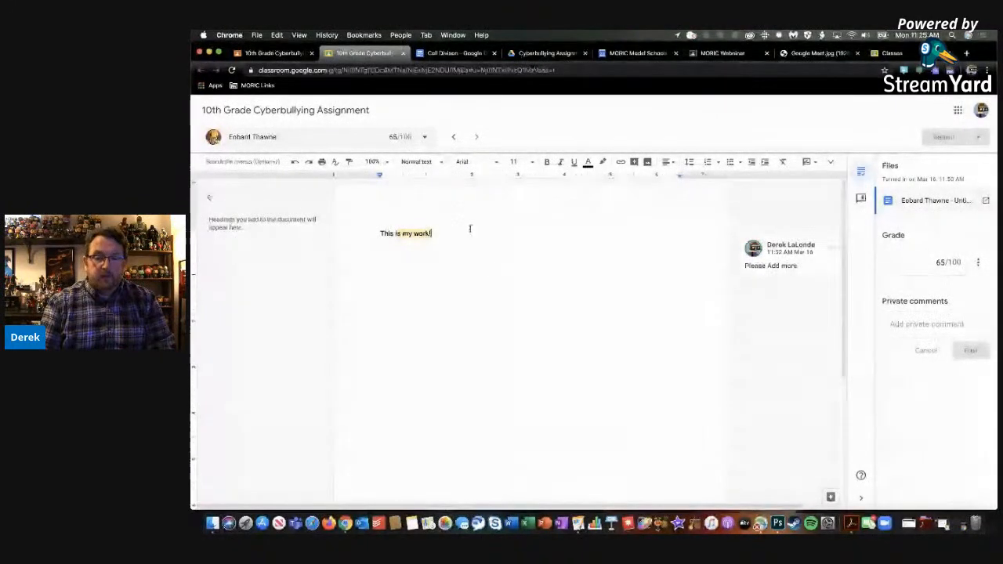
{"action": "double_click", "coordinate": [386, 233]}
{"action": "left_click", "coordinate": [482, 258]}
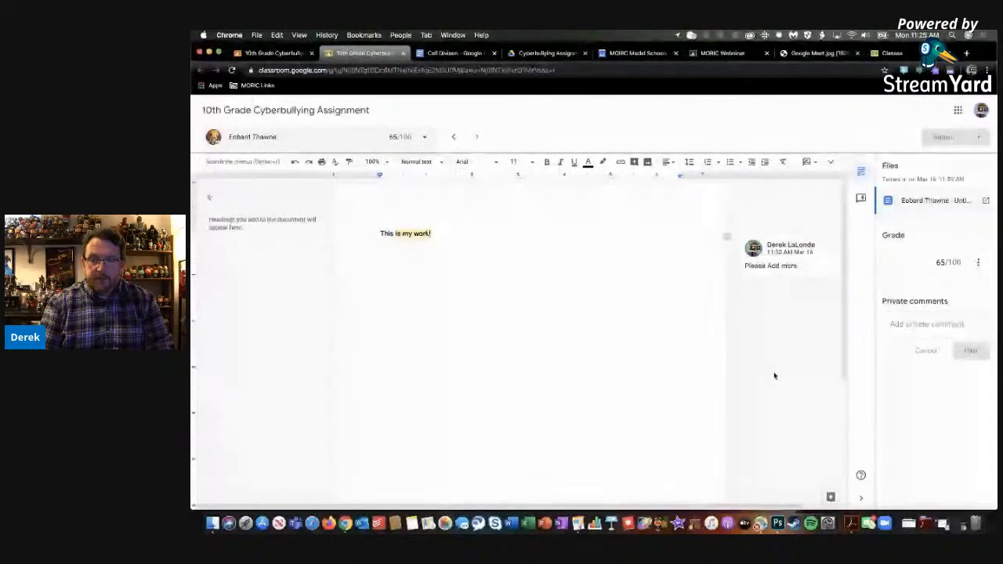
{"action": "scroll", "coordinate": [776, 380], "scroll_direction": "down", "scroll_amount": 1}
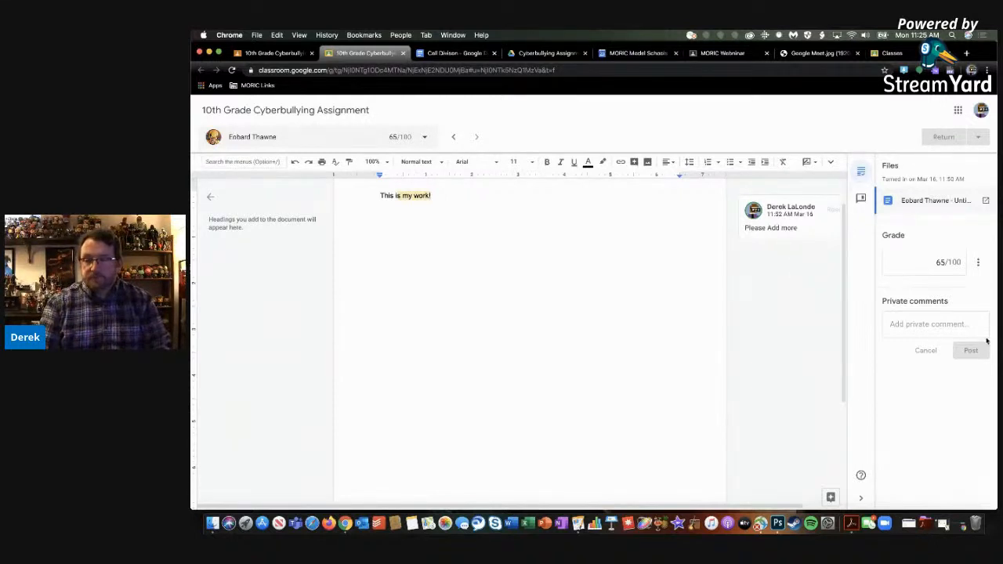
Post the private comment "Can you look this over?" on the student's cyberbullying submission
{"action": "left_click", "coordinate": [929, 327]}
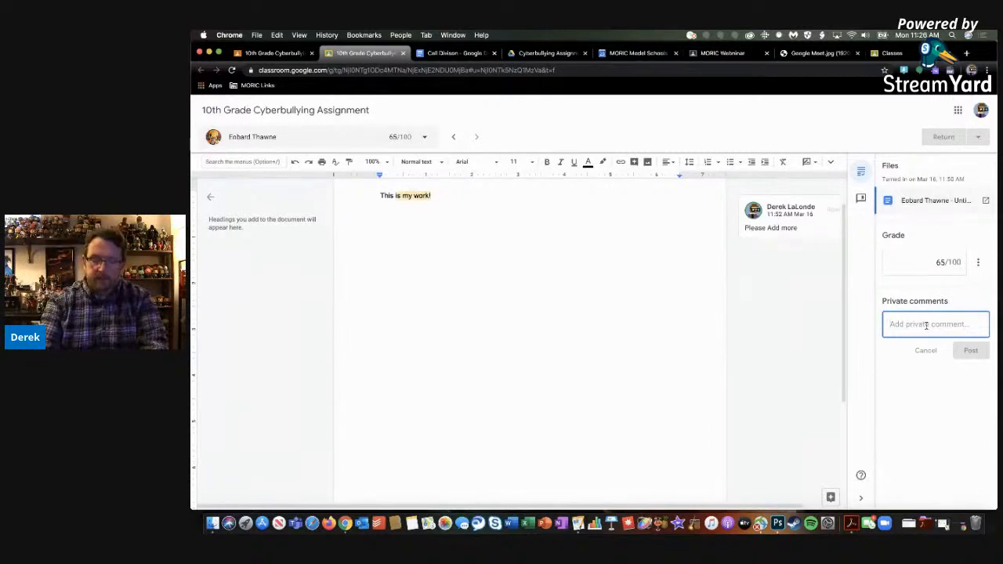
{"action": "type", "text": "Cna"}
{"action": "key", "text": "BackSpace"}
{"action": "key", "text": "BackSpace"}
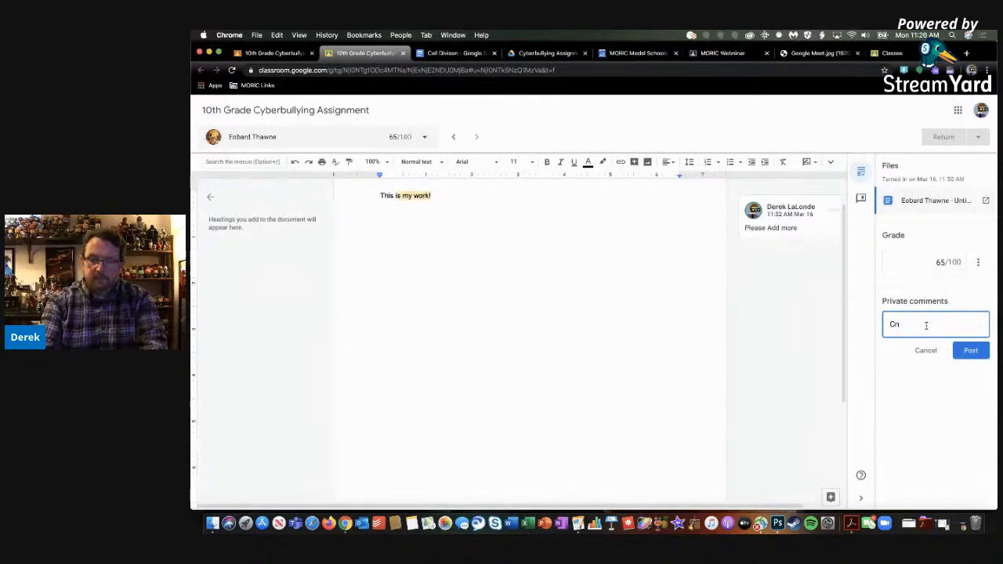
{"action": "type", "text": "an you look"}
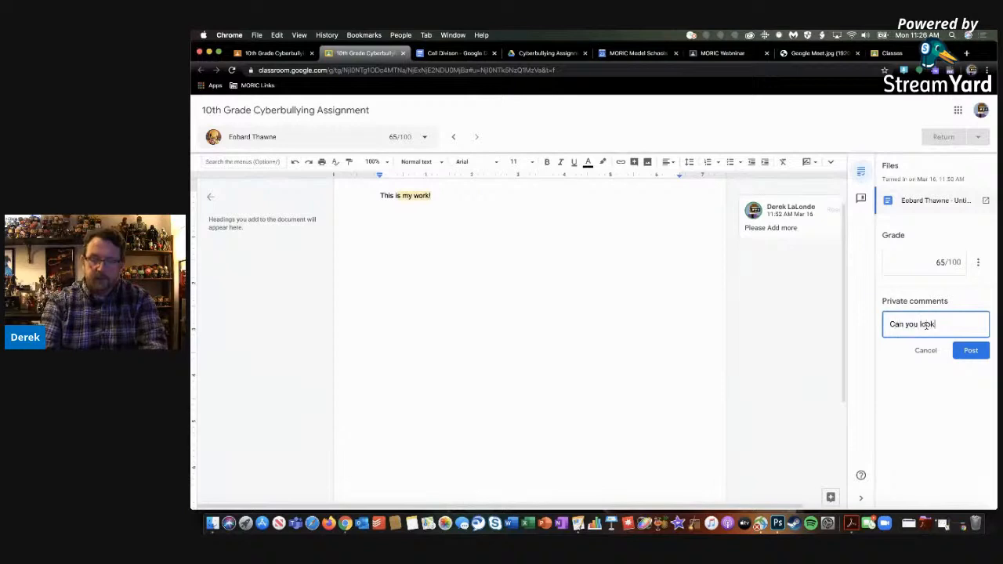
{"action": "type", "text": " this over?"}
{"action": "left_click", "coordinate": [970, 350]}
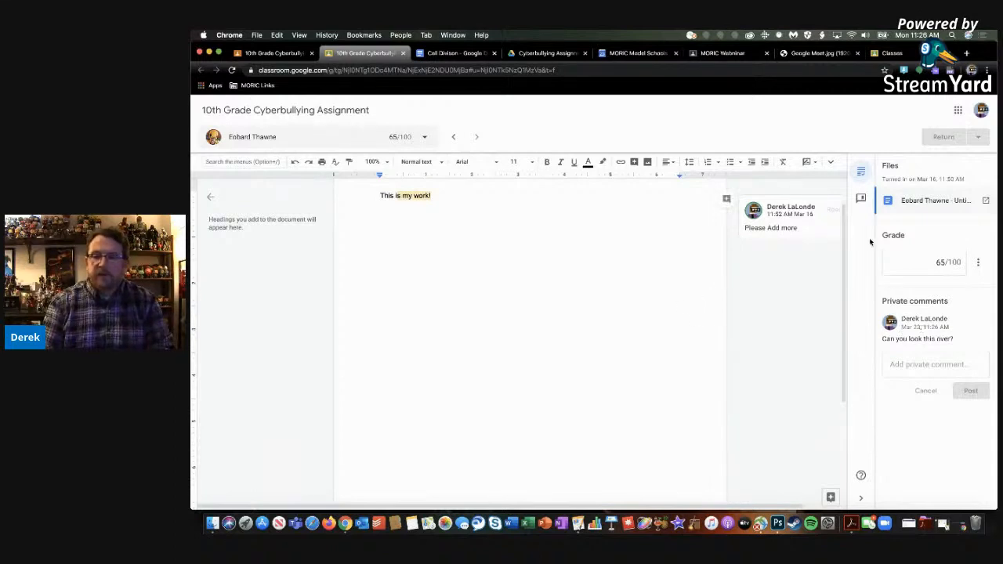
Close the submission, check the student's grade and private comment in the student work list, and return to the MORIC Example Classroom's Classwork
{"action": "left_click", "coordinate": [403, 52]}
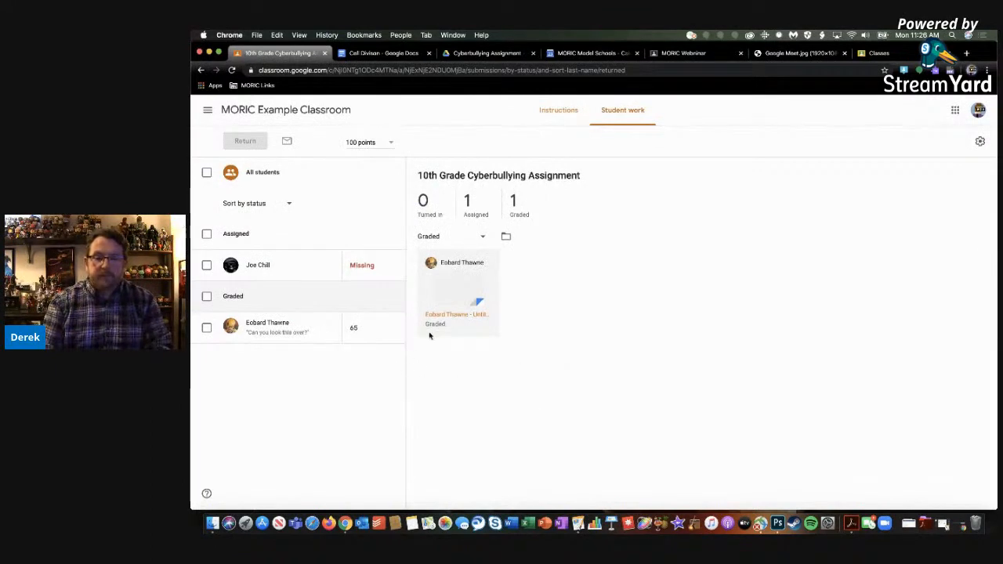
{"action": "left_click", "coordinate": [357, 329]}
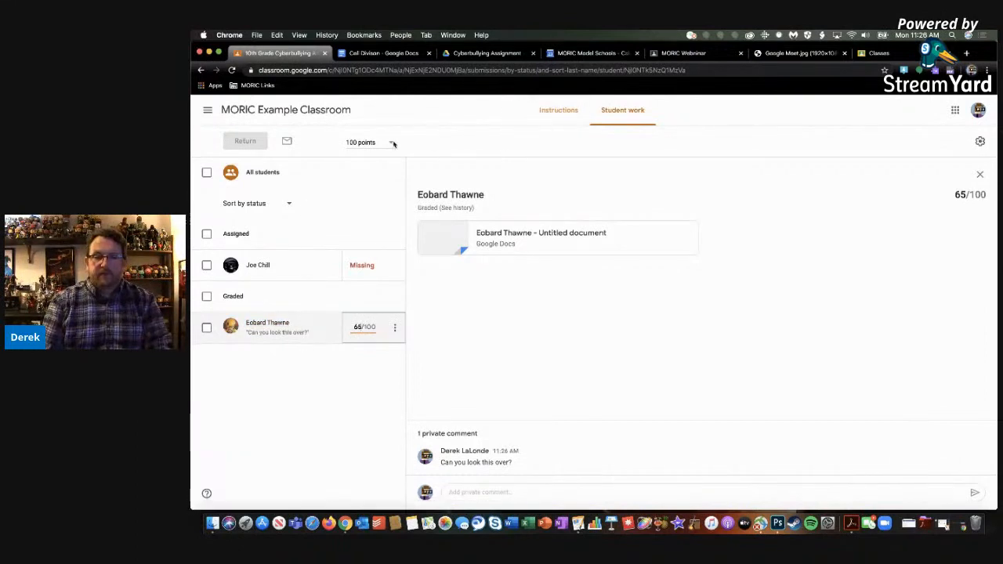
{"action": "left_click", "coordinate": [207, 110]}
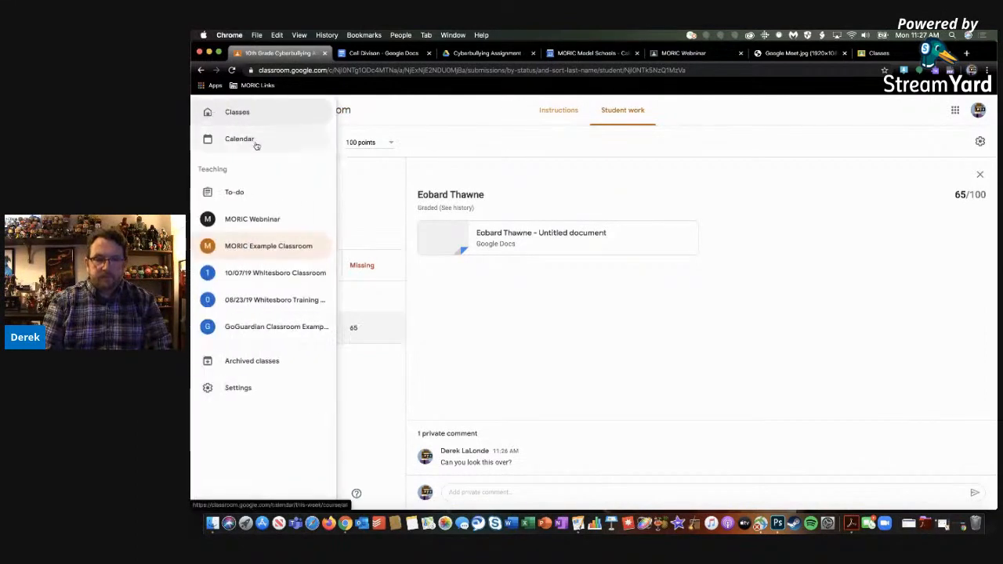
{"action": "left_click", "coordinate": [248, 247]}
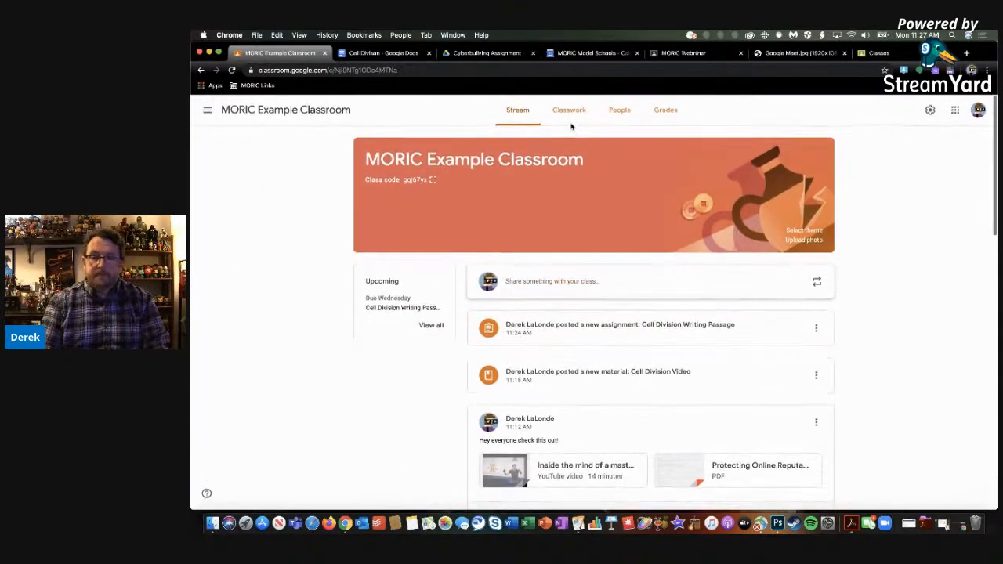
{"action": "left_click", "coordinate": [569, 109]}
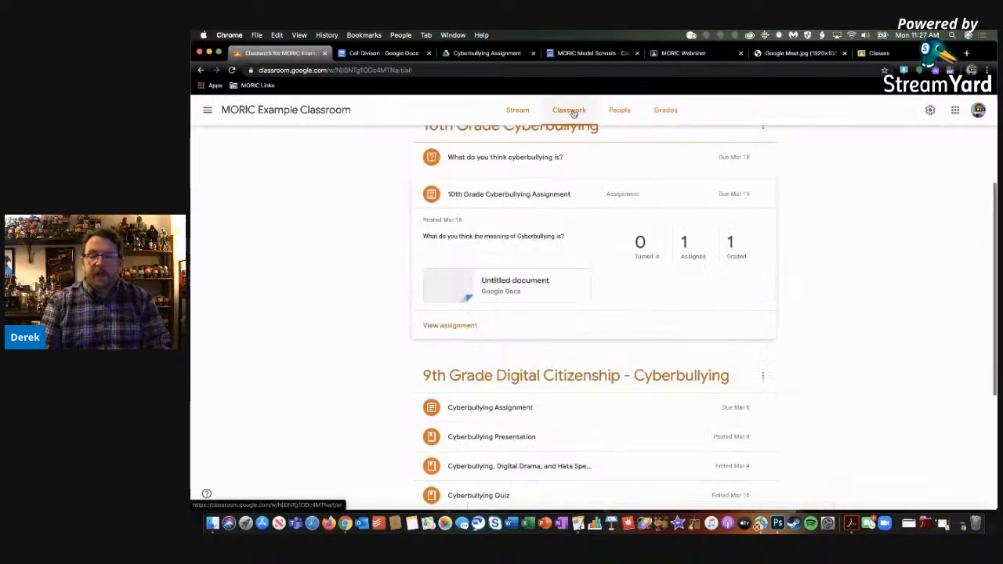
{"action": "left_click", "coordinate": [523, 115]}
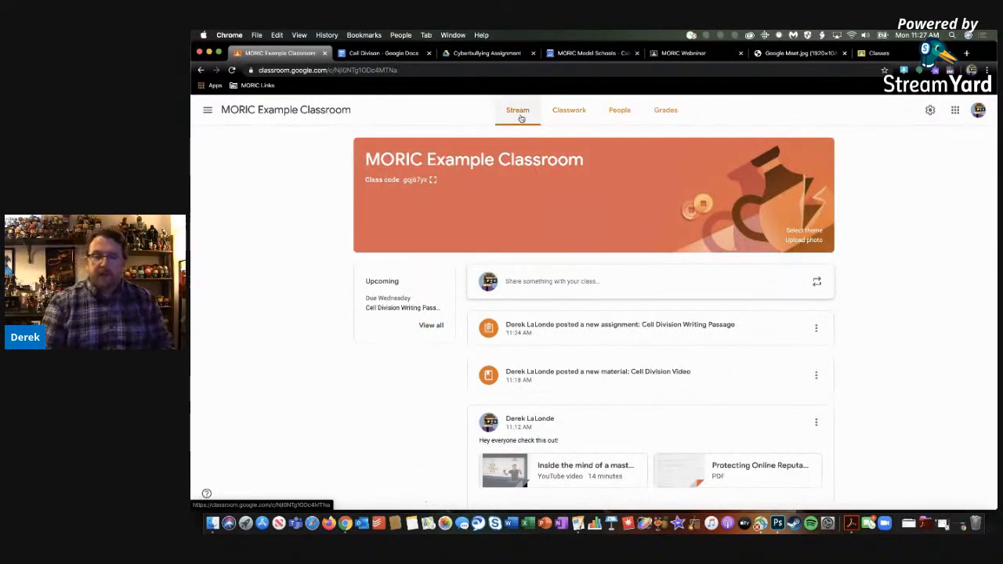
{"action": "left_click", "coordinate": [555, 114]}
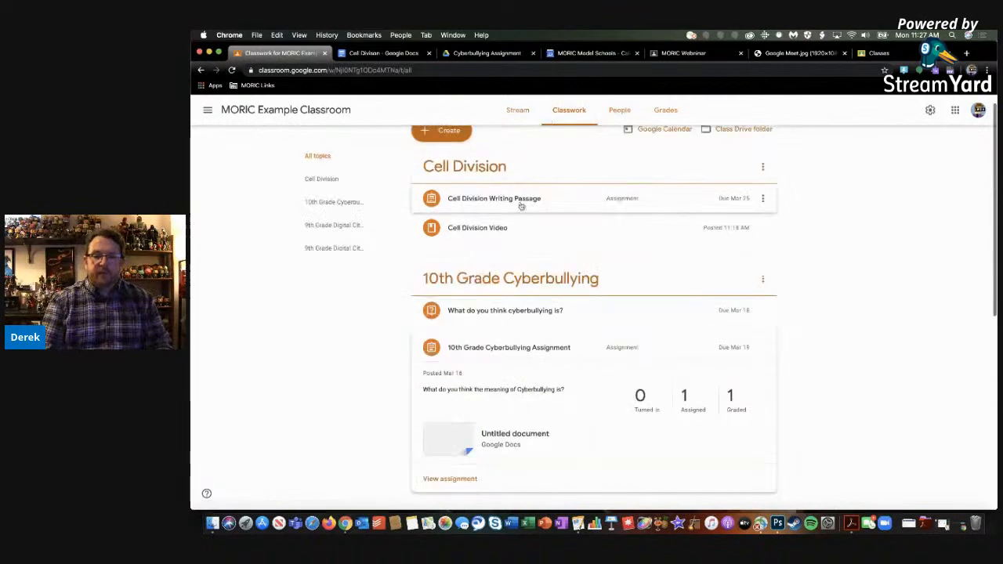
Create a short-answer Classwork question titled "What is Cell Division?"
{"action": "left_click", "coordinate": [448, 145]}
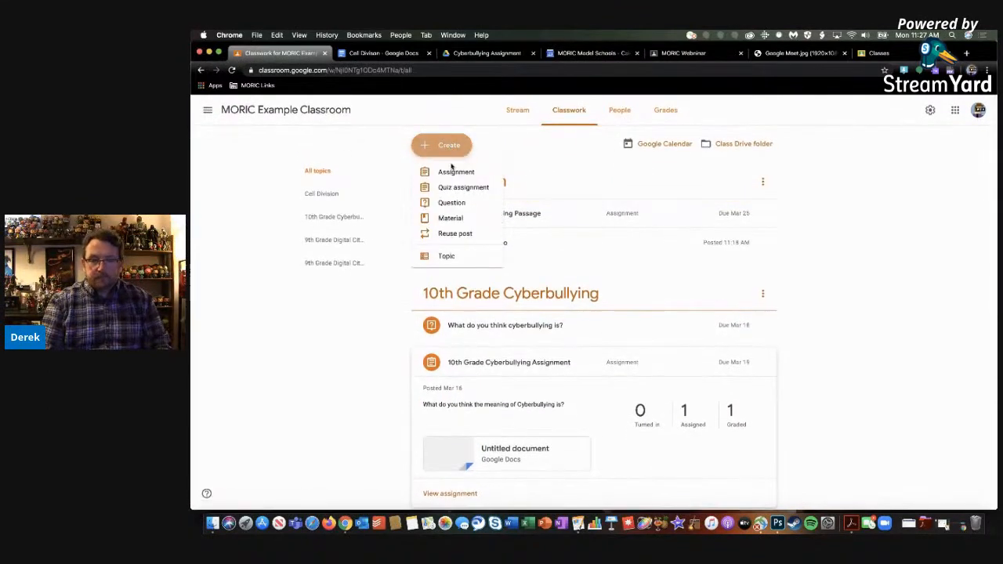
{"action": "left_click", "coordinate": [444, 205]}
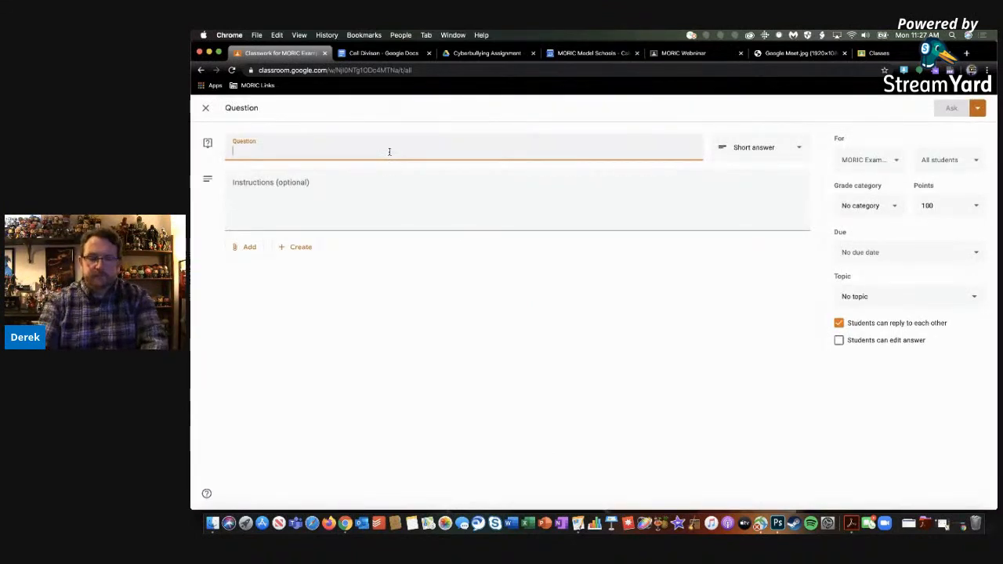
{"action": "type", "text": "What is Cell Divi"}
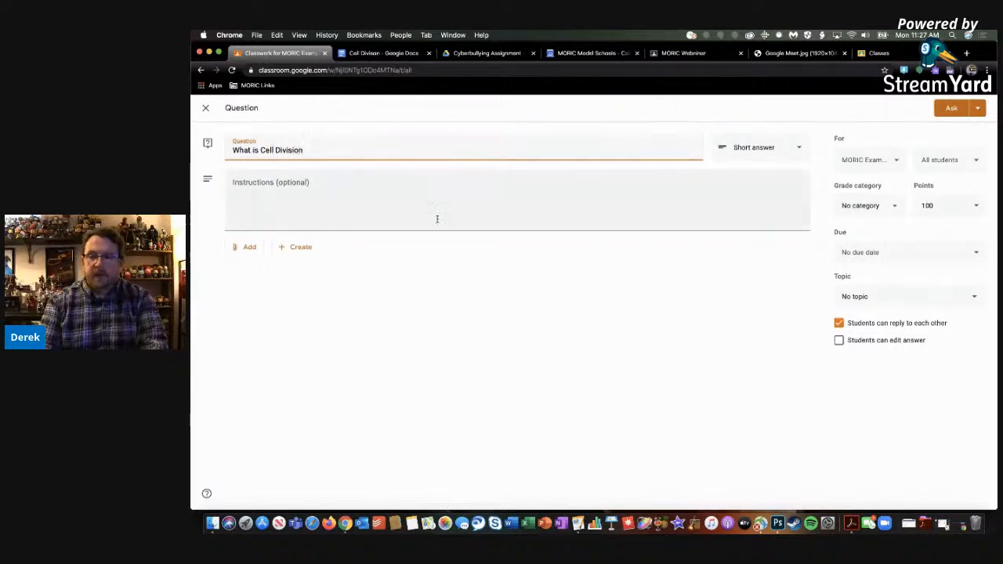
{"action": "type", "text": "sion?"}
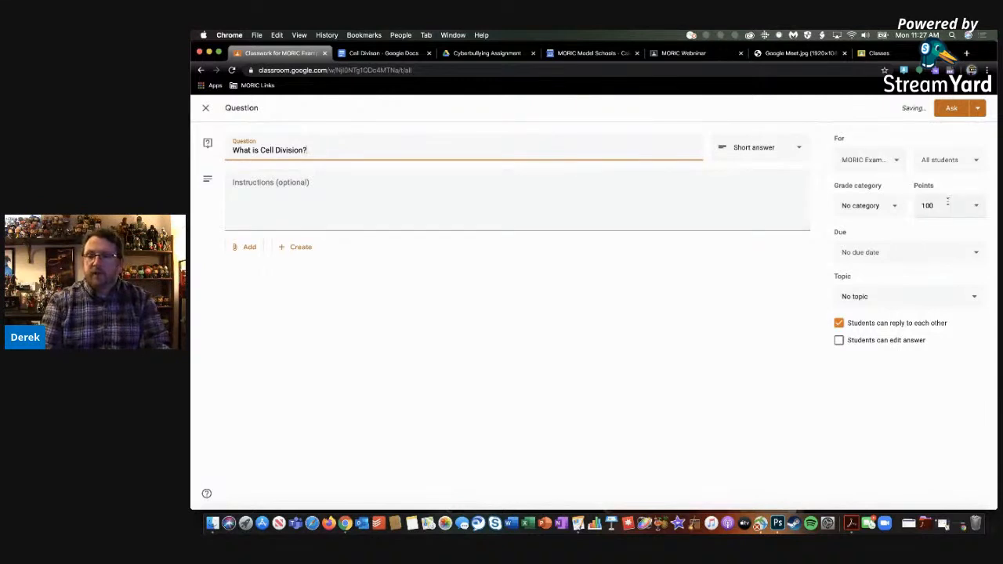
Set the question's grade category to Assignment and its due date to Mar 26, 2020
{"action": "left_click", "coordinate": [877, 207]}
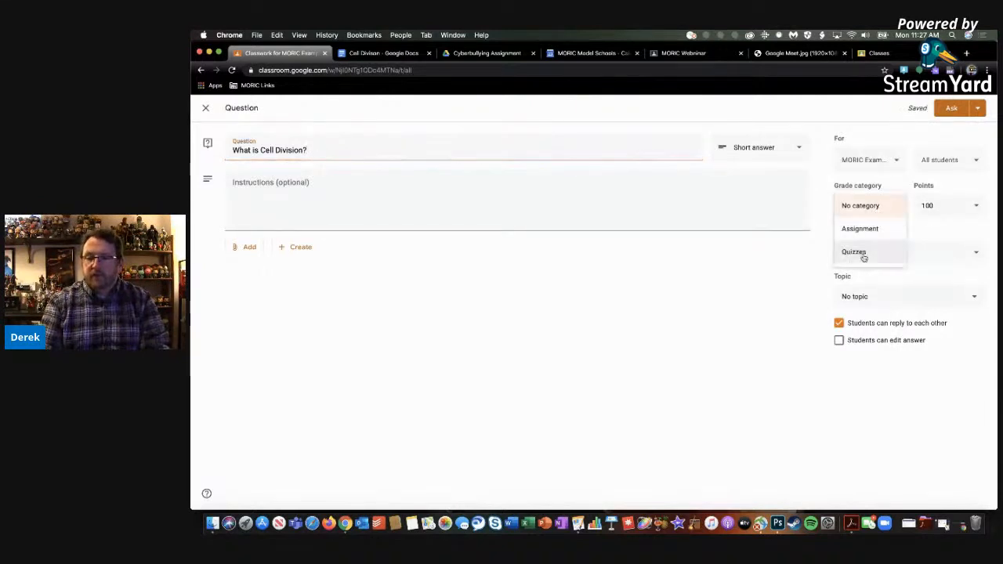
{"action": "left_click", "coordinate": [864, 229]}
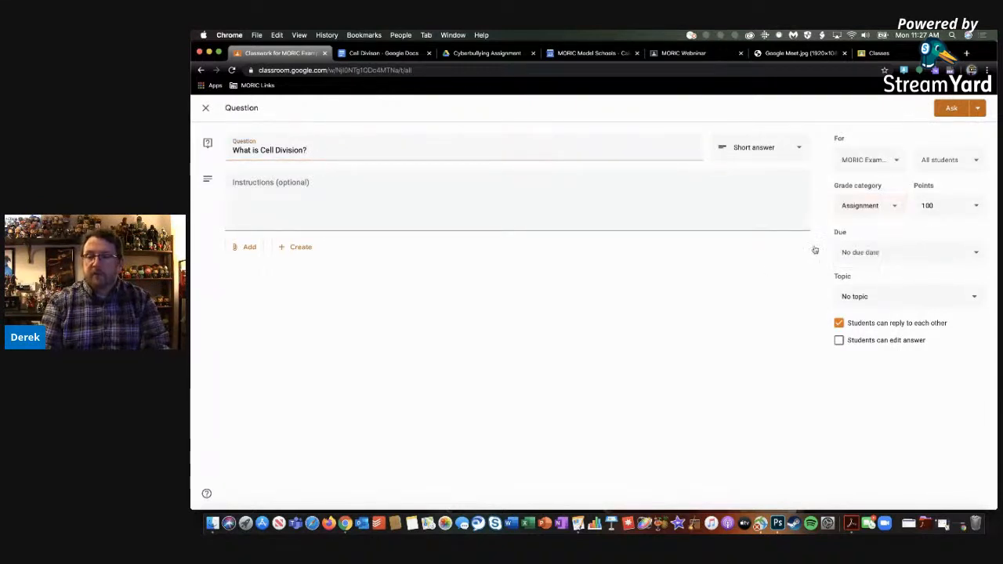
{"action": "left_click", "coordinate": [857, 254]}
{"action": "left_click", "coordinate": [865, 288]}
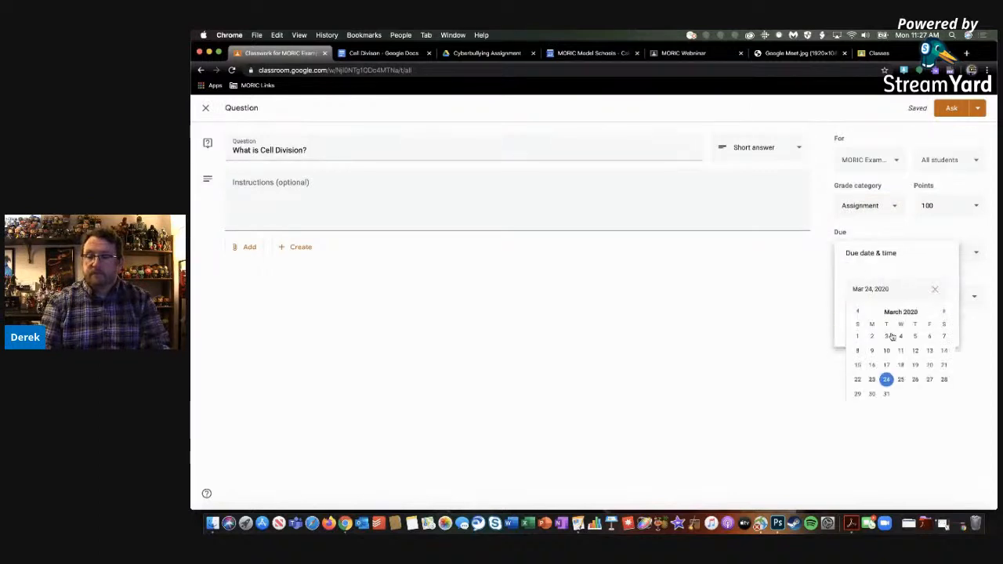
{"action": "left_click", "coordinate": [915, 381]}
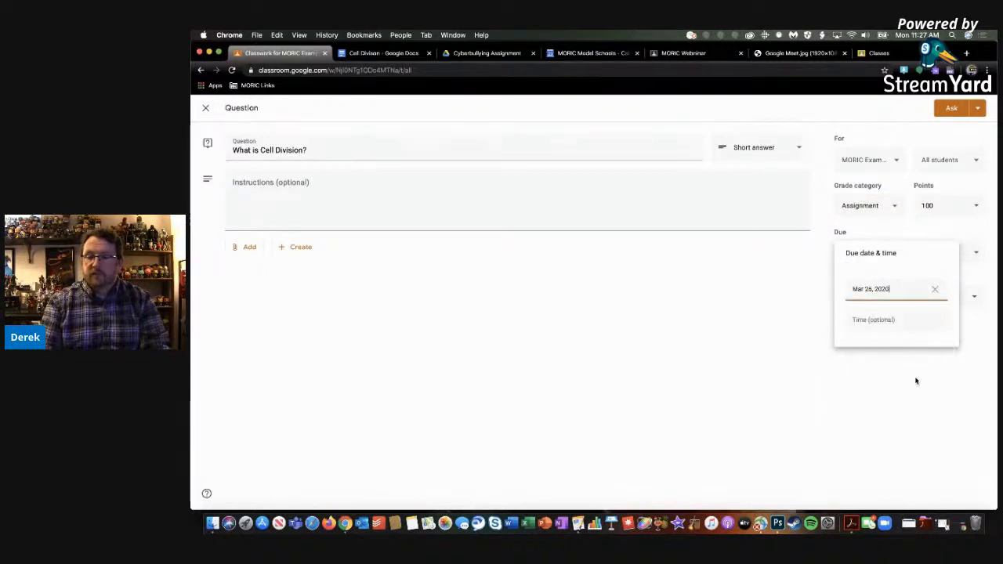
{"action": "left_click", "coordinate": [787, 357]}
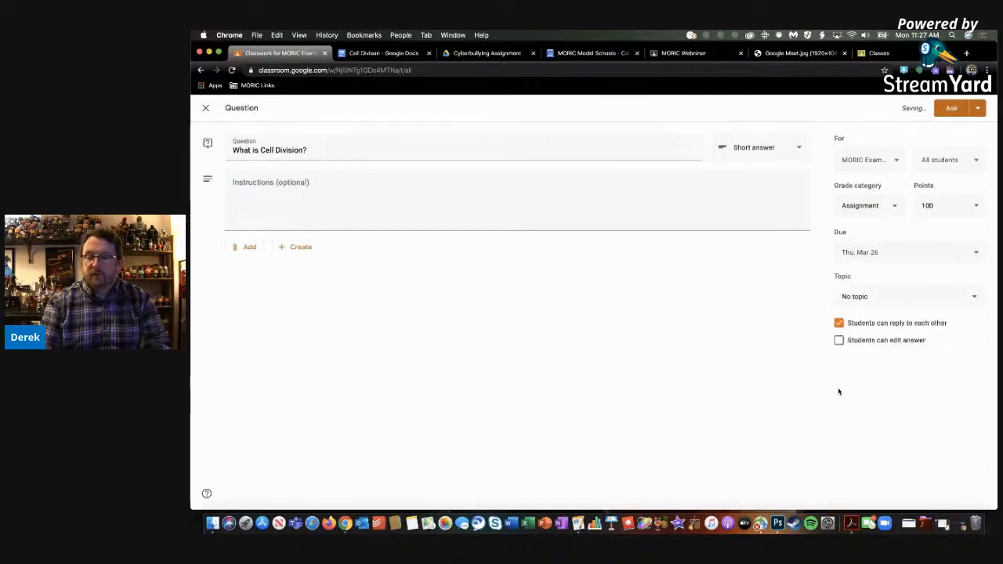
File the question under the Cell Division topic and turn off student replies to each other
{"action": "left_click", "coordinate": [865, 298]}
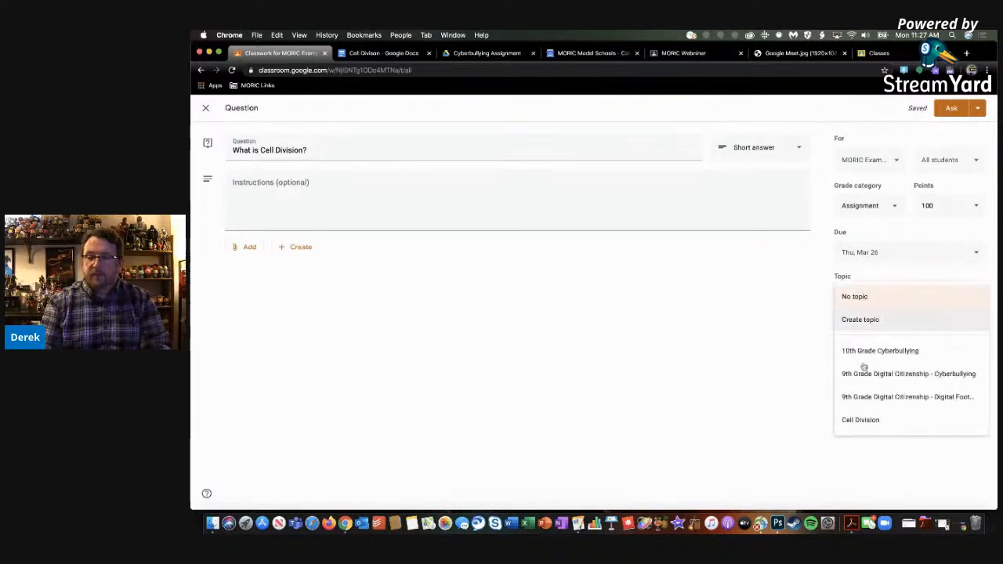
{"action": "left_click", "coordinate": [862, 419]}
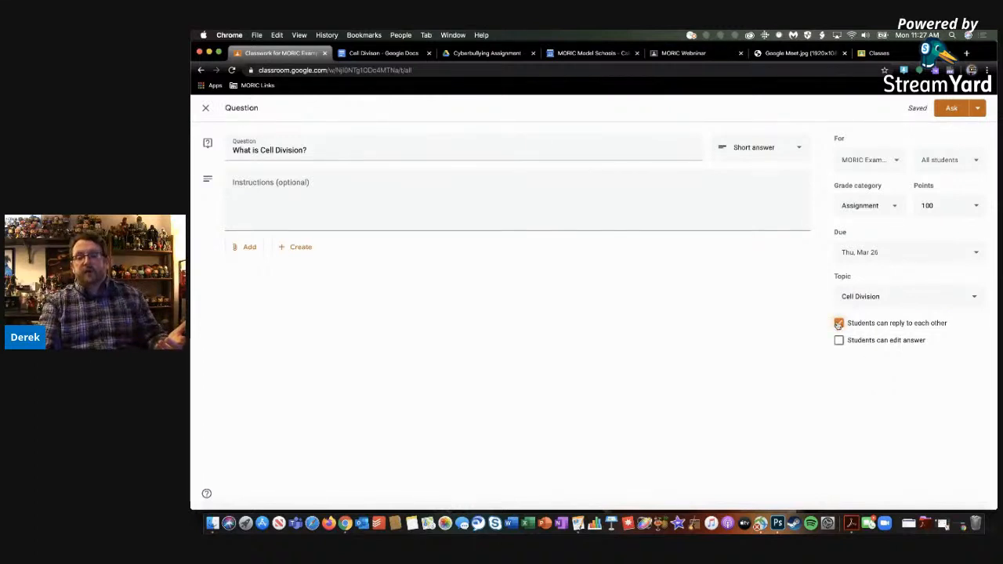
{"action": "left_click", "coordinate": [838, 323]}
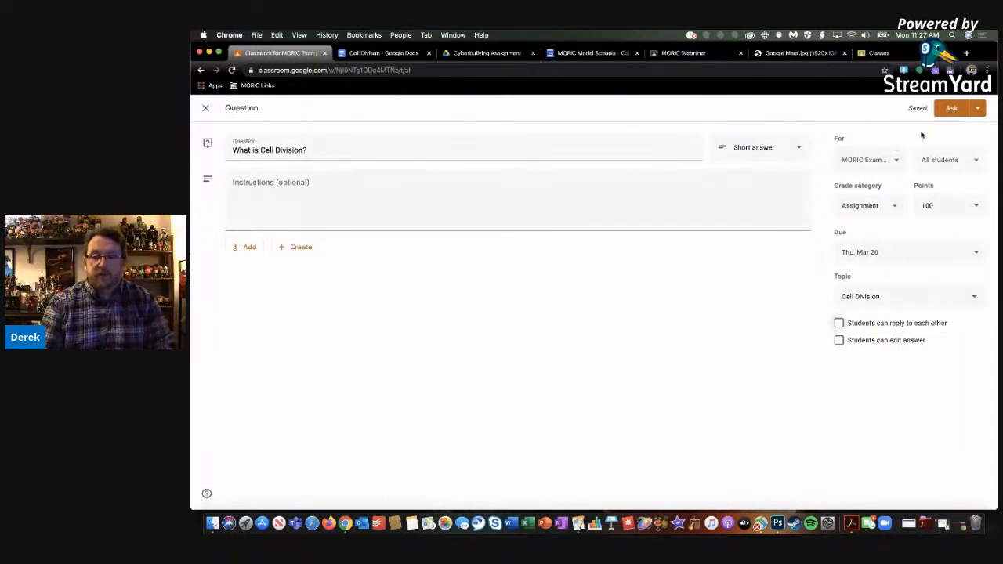
Check the scheduling and draft choices without using them, ask the question immediately, and view its post in the Stream
{"action": "left_click", "coordinate": [975, 114]}
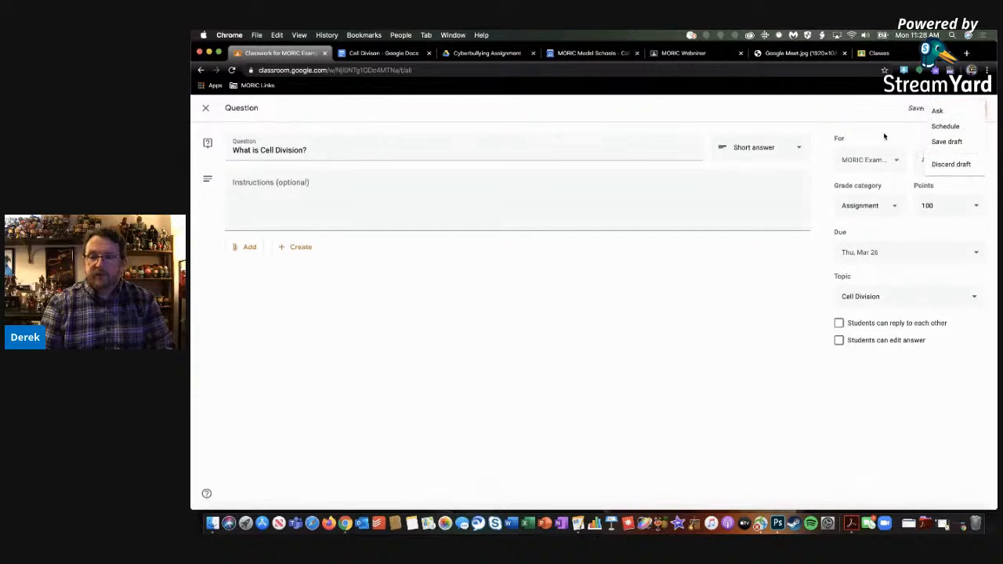
{"action": "left_click", "coordinate": [884, 135]}
{"action": "left_click", "coordinate": [952, 109]}
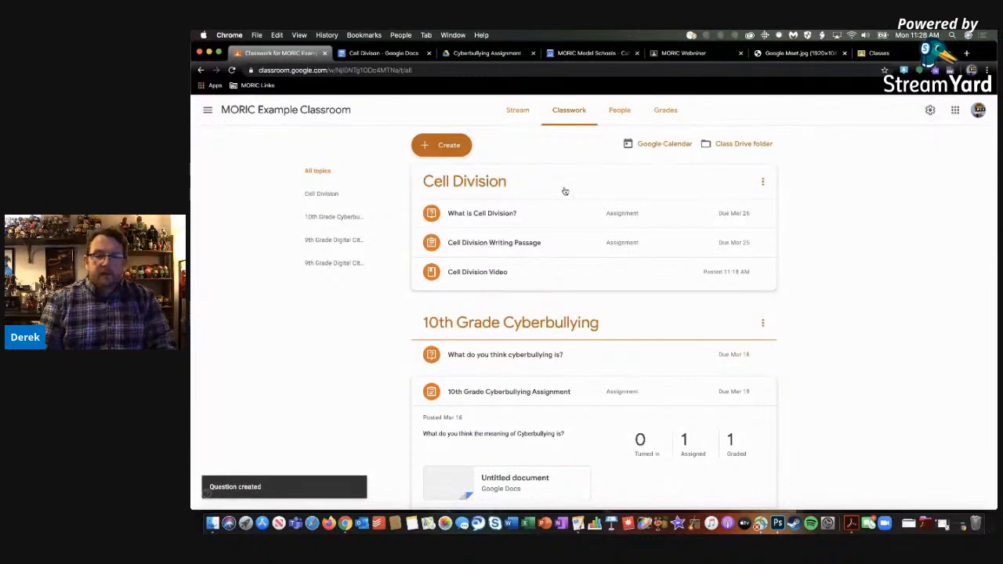
{"action": "left_click", "coordinate": [517, 111]}
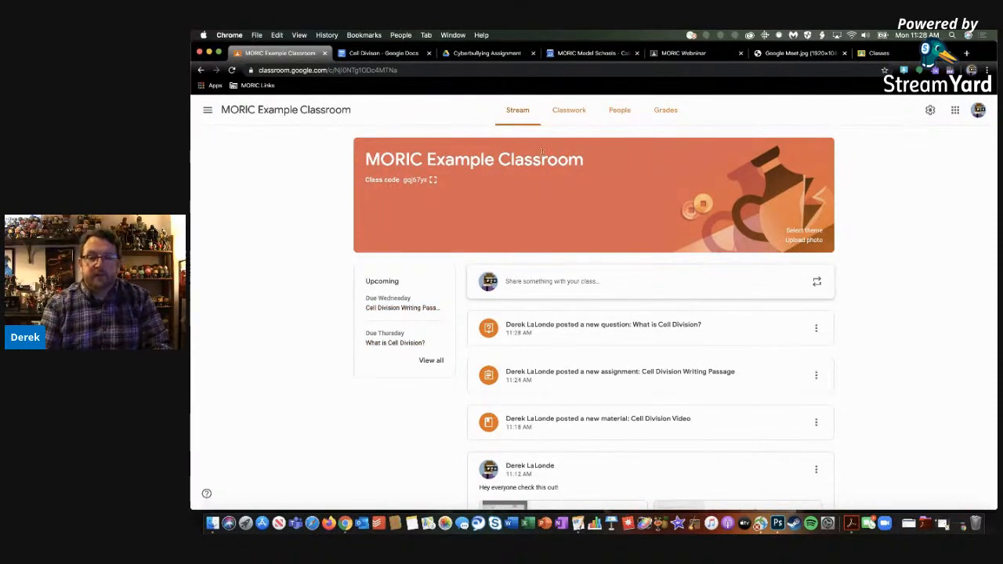
Create a Classwork quiz assignment titled "Quiz" with the instructions "Do this!"
{"action": "left_click", "coordinate": [571, 115]}
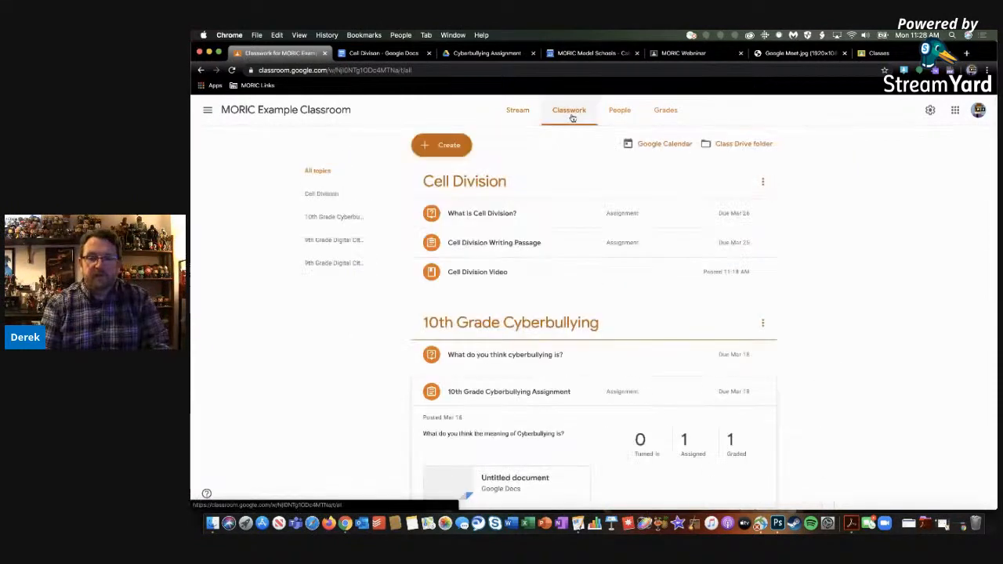
{"action": "left_click", "coordinate": [450, 150]}
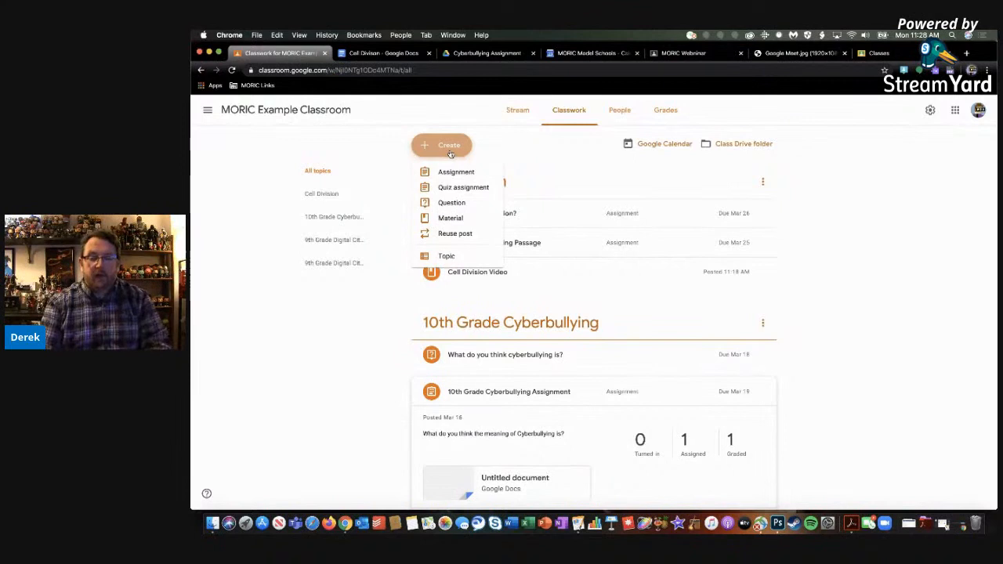
{"action": "left_click", "coordinate": [445, 189]}
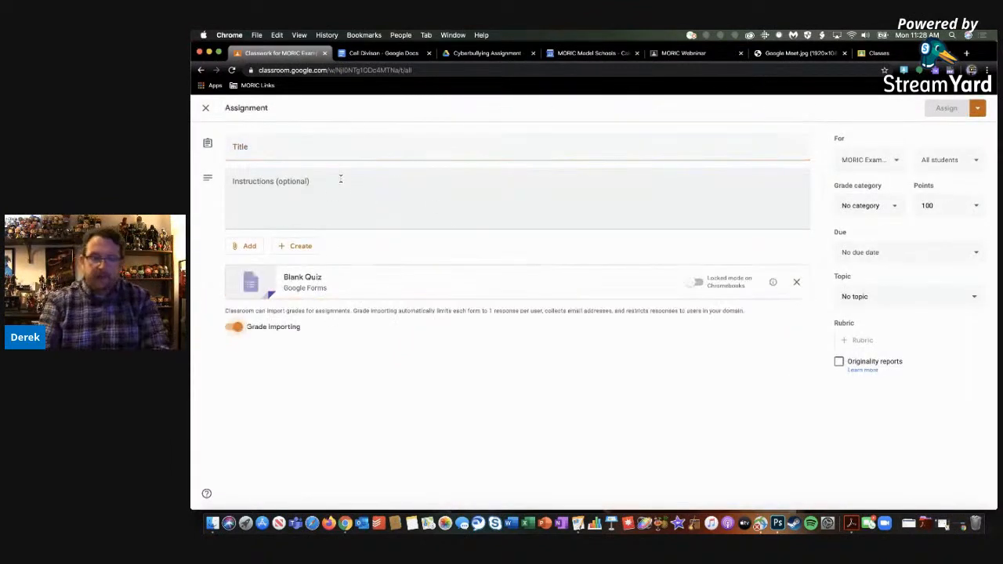
{"action": "left_click", "coordinate": [321, 150]}
{"action": "type", "text": "Q"}
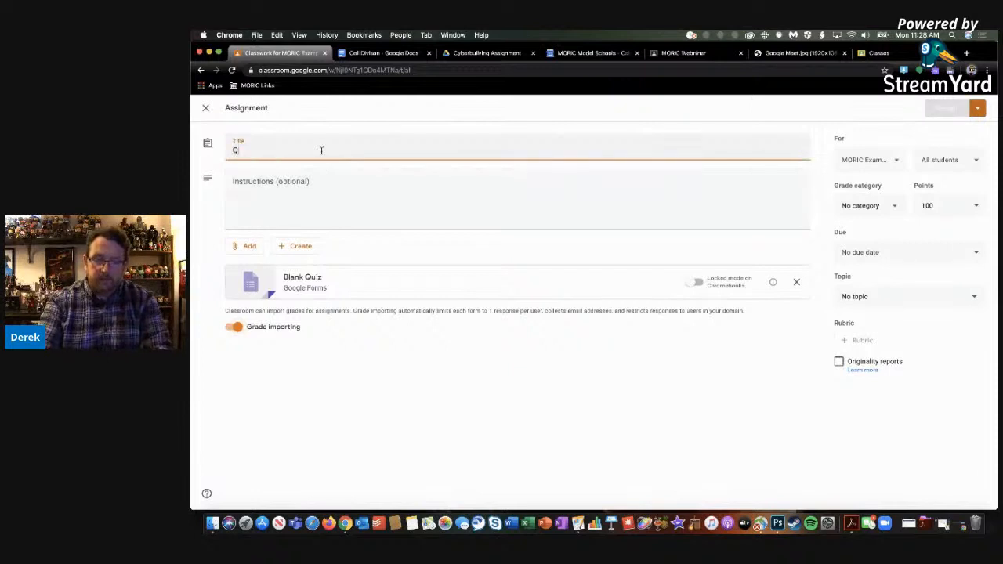
{"action": "type", "text": "uiz"}
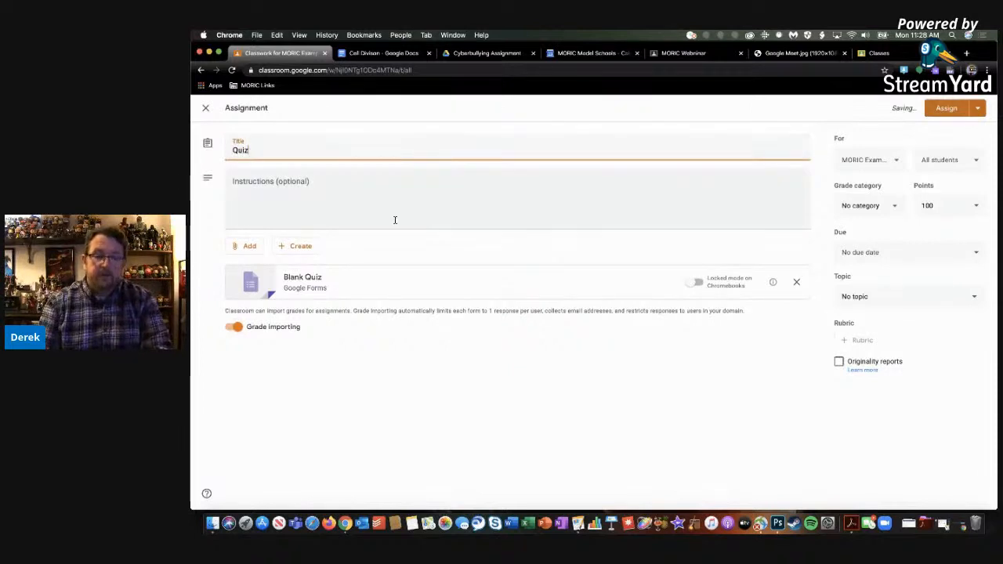
{"action": "left_click", "coordinate": [383, 208]}
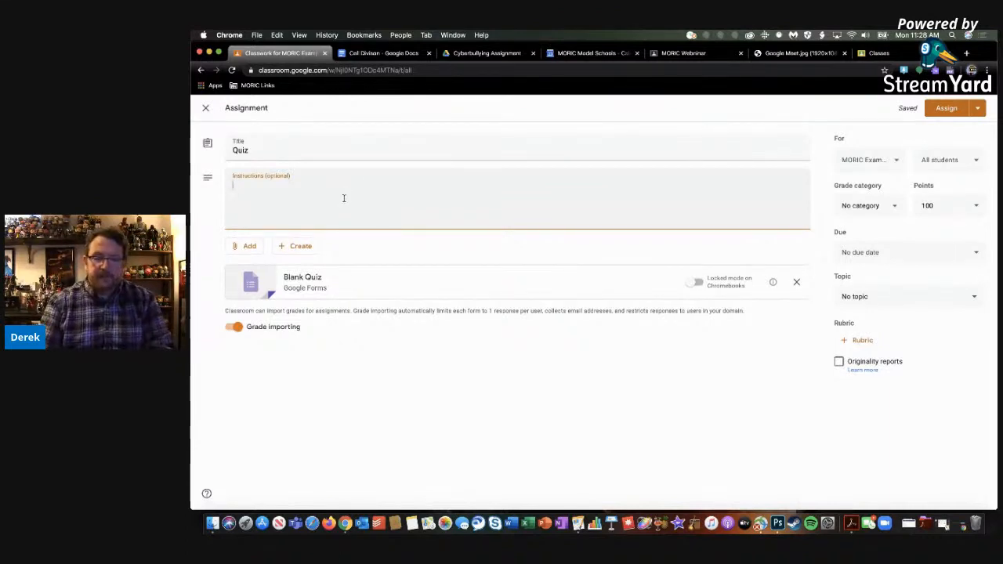
{"action": "type", "text": "Do this!"}
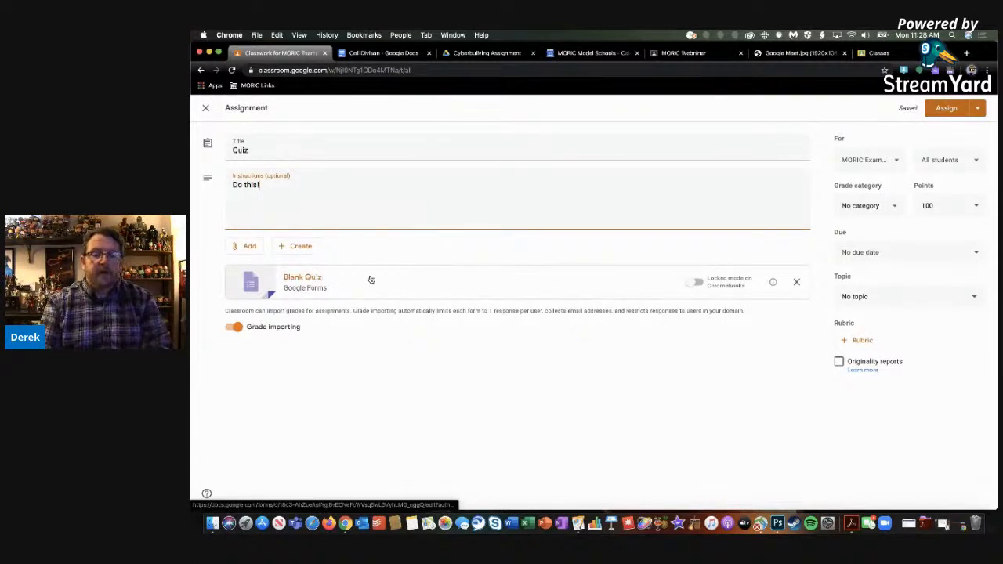
Open the attached Blank Quiz form, dismiss the question-reuse tip, and title the form "Cell Division Quiz"
{"action": "left_click", "coordinate": [304, 281]}
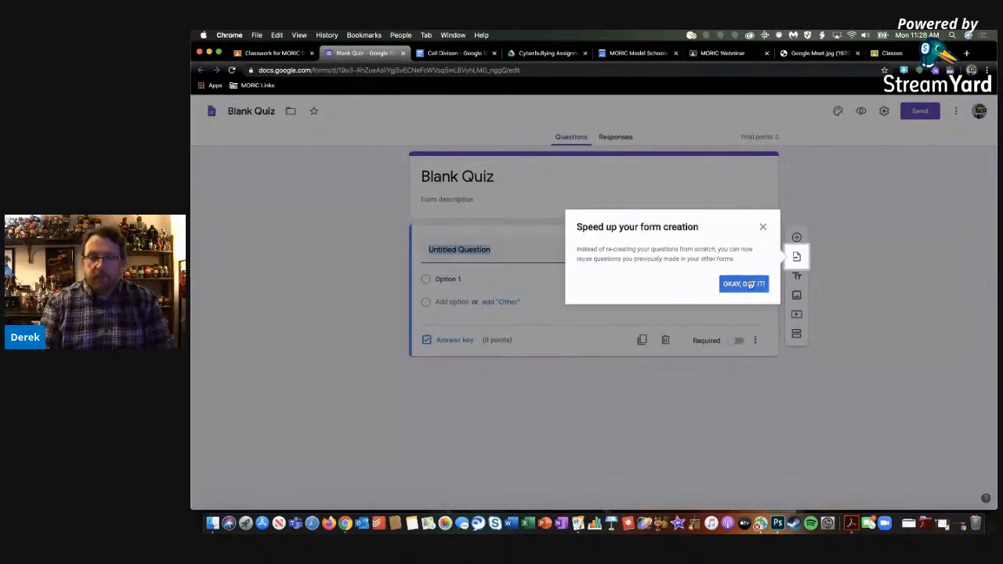
{"action": "left_click", "coordinate": [743, 285]}
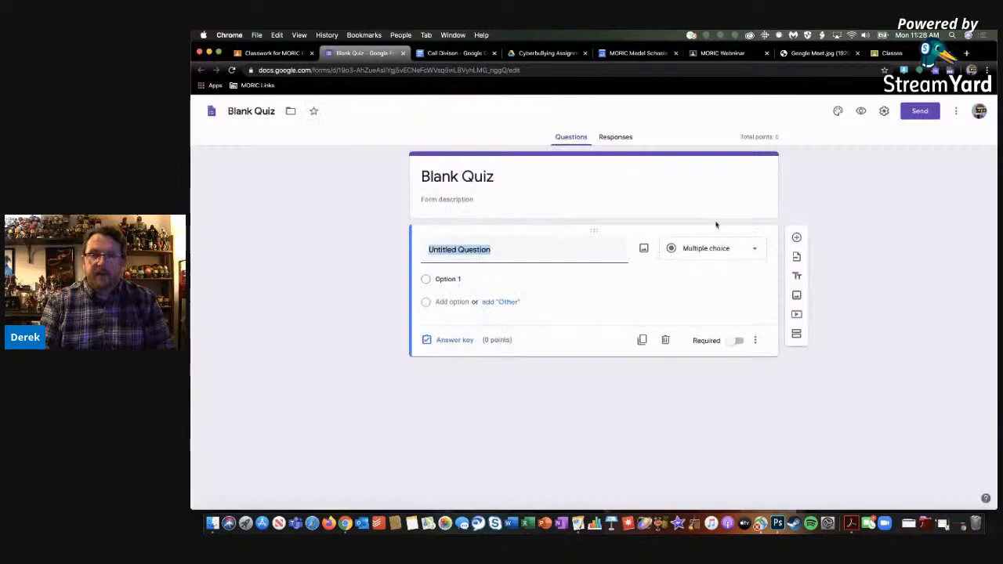
{"action": "left_click", "coordinate": [505, 249]}
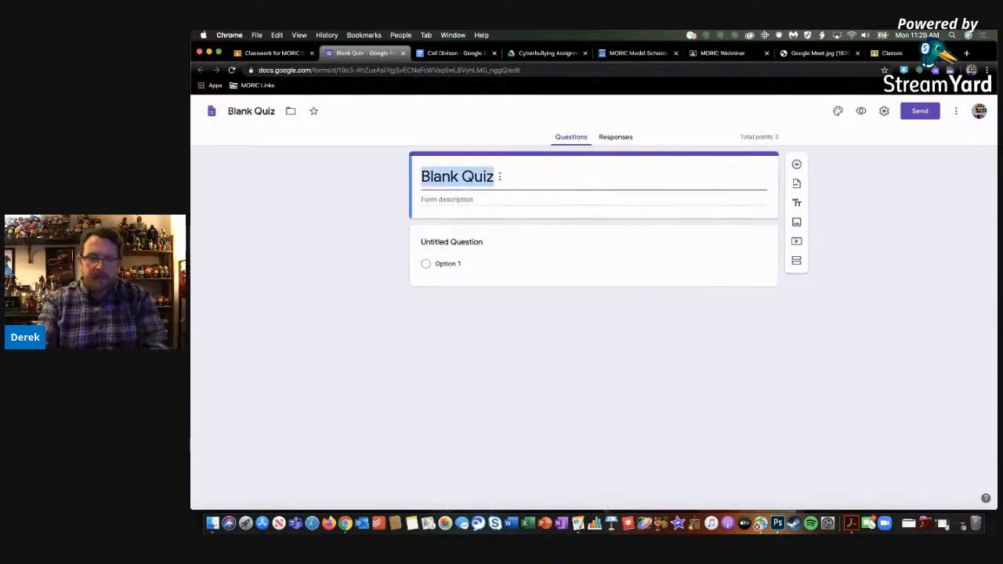
{"action": "type", "text": "Cell Di"}
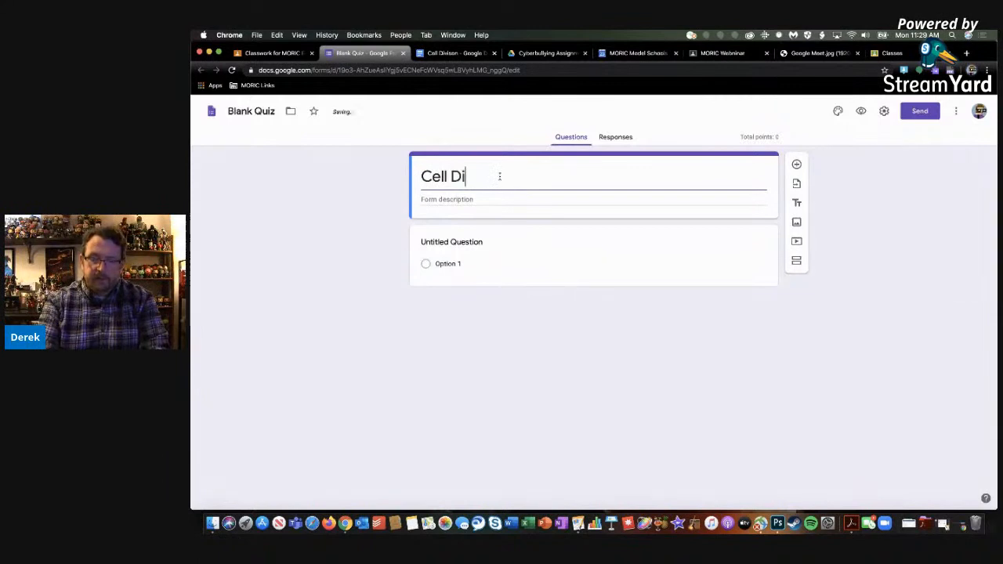
{"action": "type", "text": "vision Quiz"}
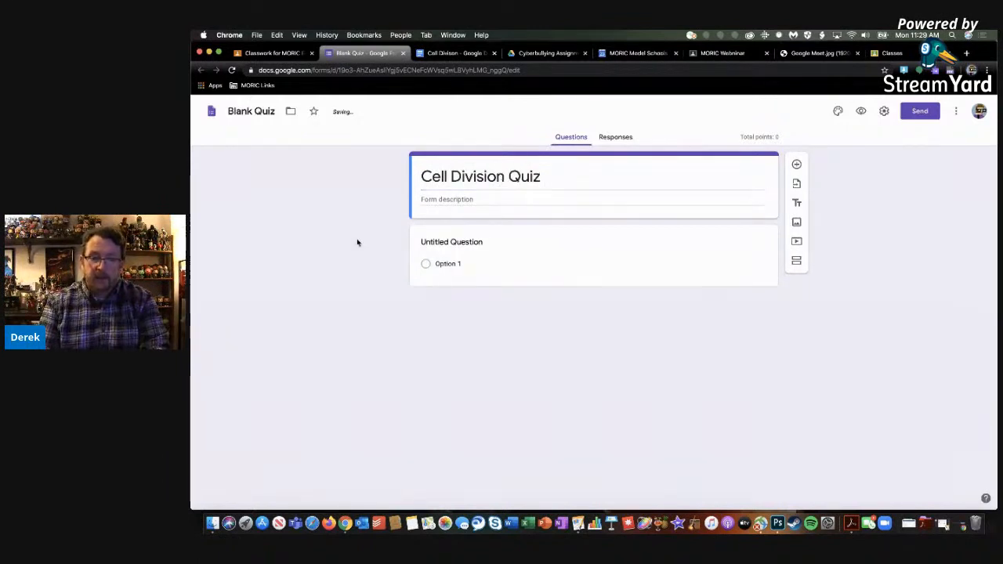
Write the first quiz question as "What is cell division?" and set its answer type to Paragraph
{"action": "left_click", "coordinate": [454, 244]}
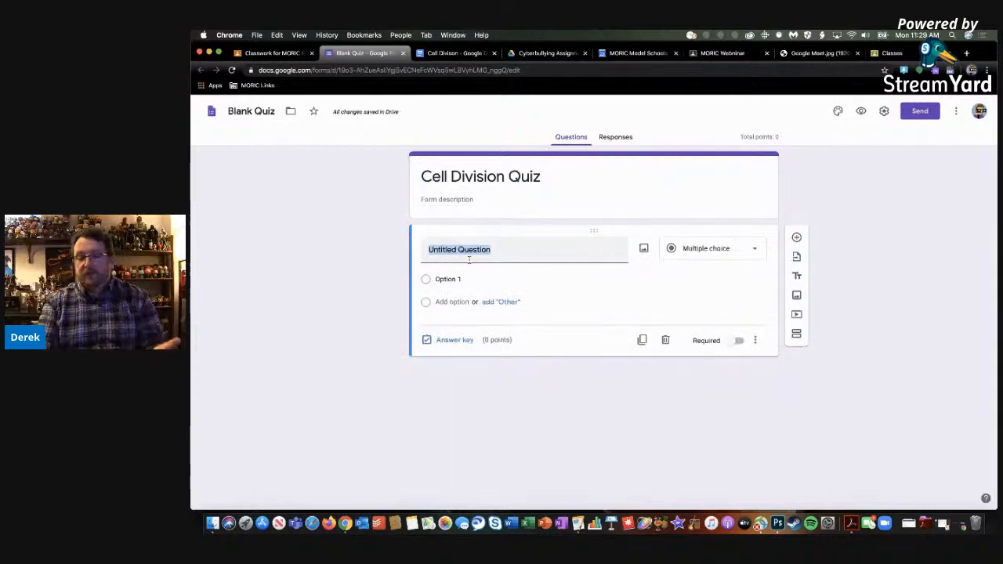
{"action": "type", "text": "Wha"}
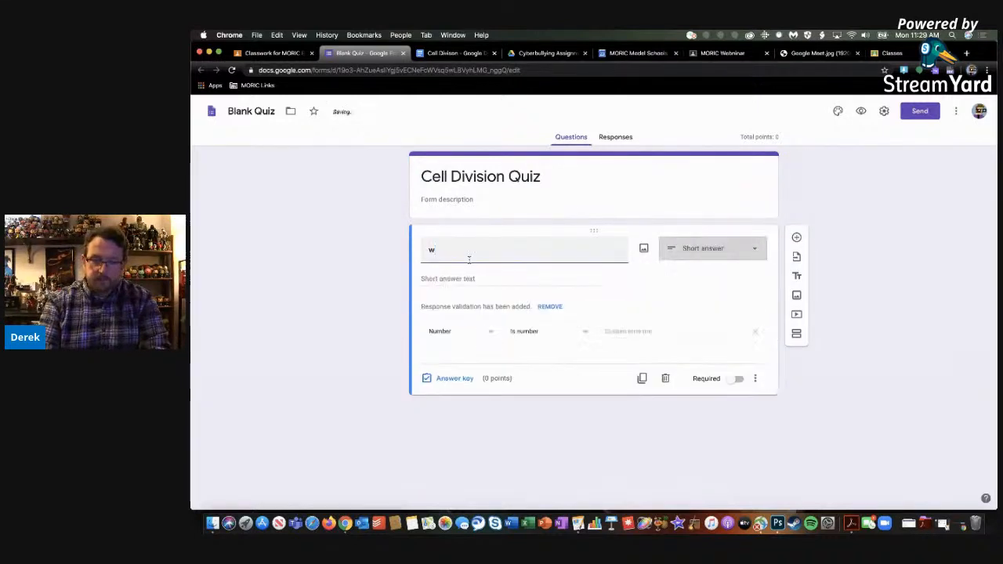
{"action": "type", "text": "t is c"}
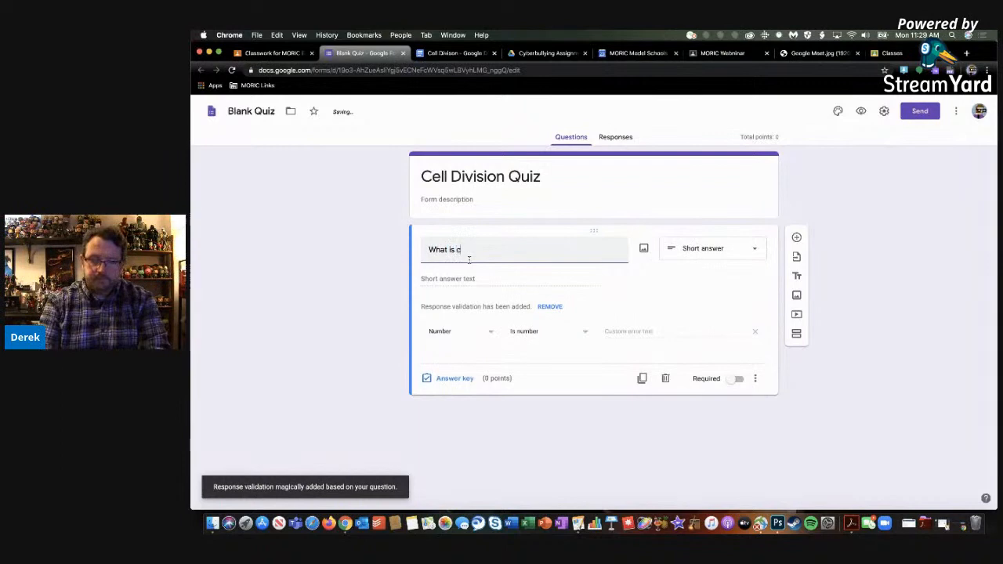
{"action": "type", "text": "ell division?"}
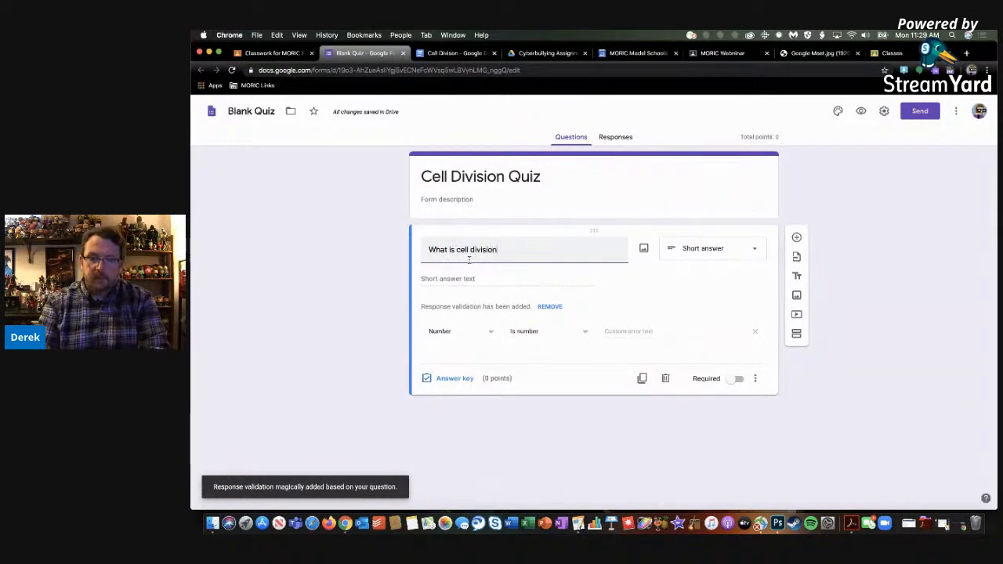
{"action": "left_click", "coordinate": [694, 255]}
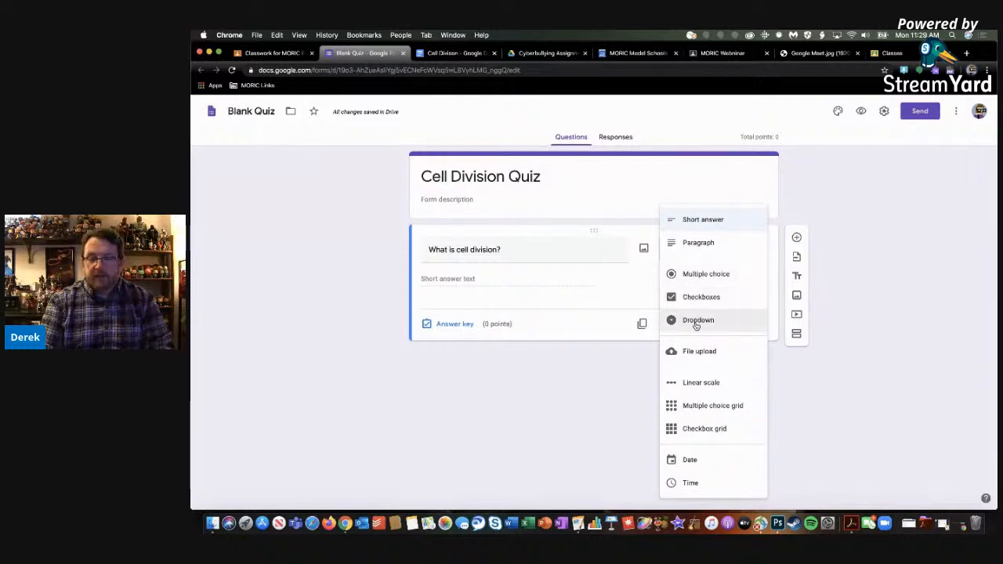
{"action": "left_click", "coordinate": [701, 249]}
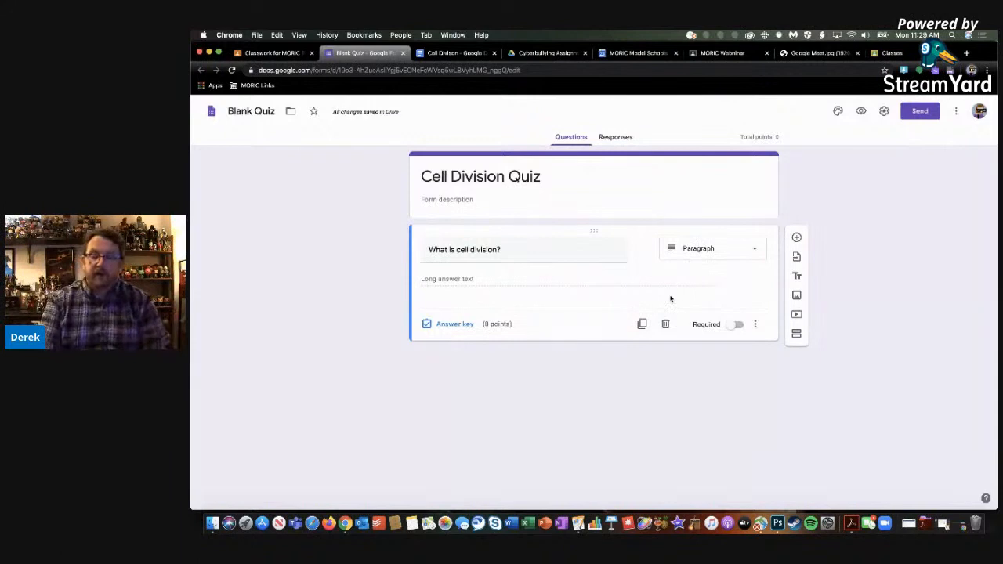
Make the cell division question required and set it to 20 points in its answer key
{"action": "left_click", "coordinate": [735, 326]}
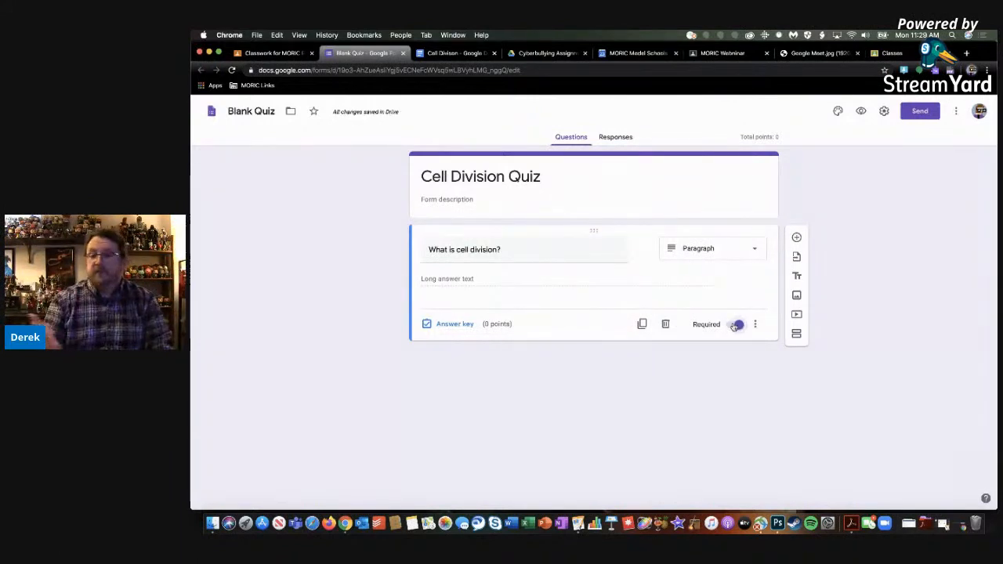
{"action": "left_click", "coordinate": [453, 324]}
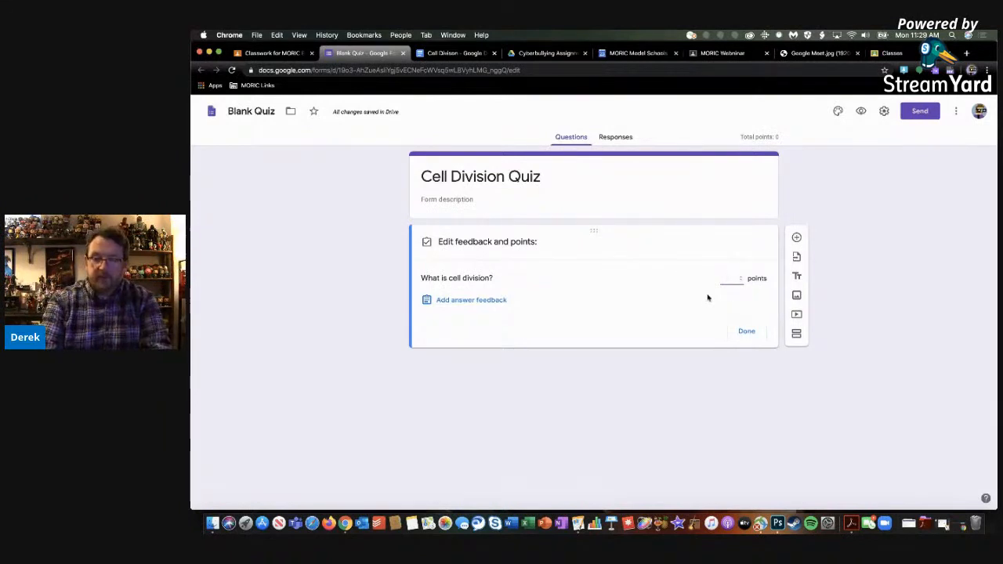
{"action": "type", "text": "20"}
{"action": "left_click", "coordinate": [746, 332]}
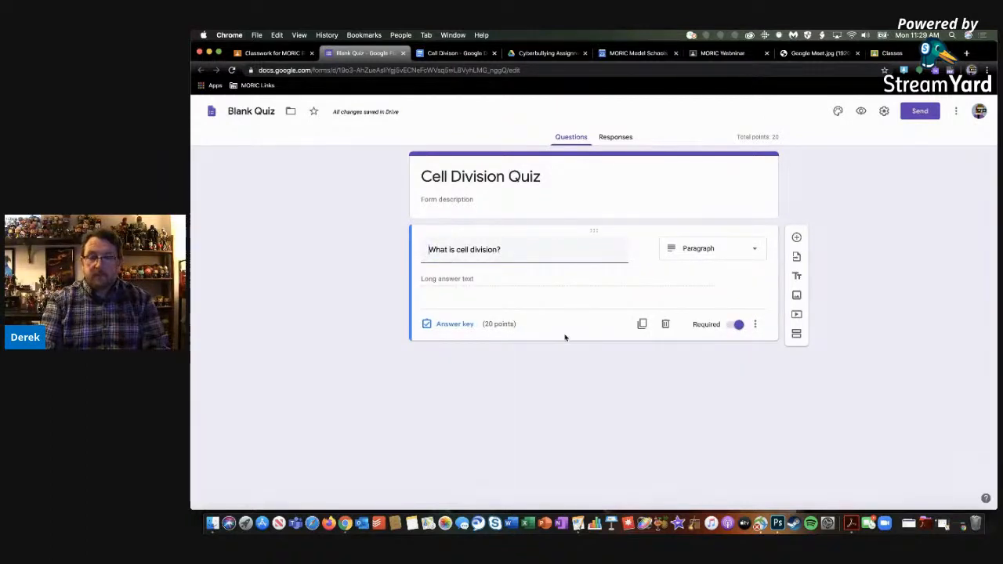
Close the quiz form and turn on locked mode on Chromebooks for the quiz attached to the assignment
{"action": "left_click", "coordinate": [402, 54]}
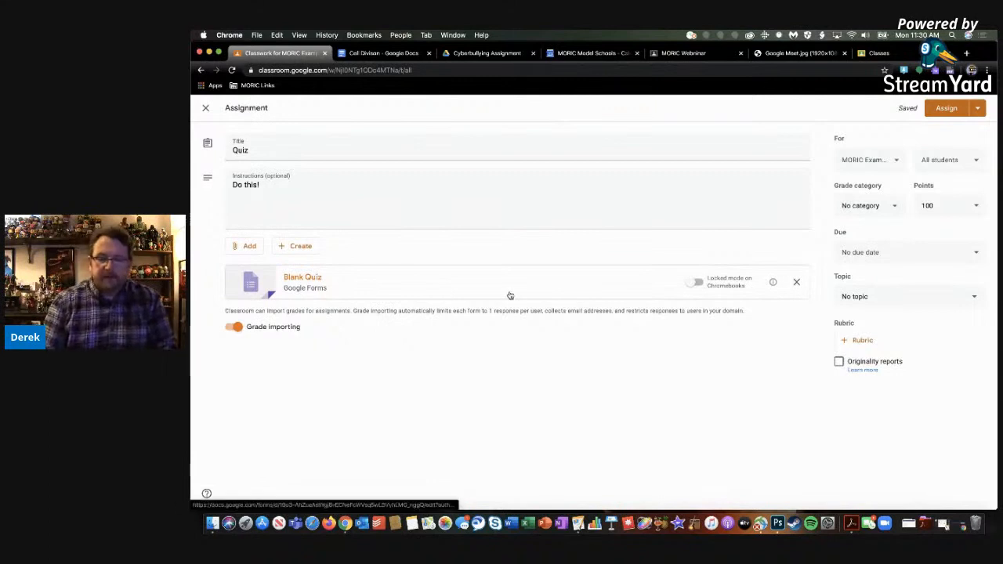
{"action": "left_click", "coordinate": [695, 284]}
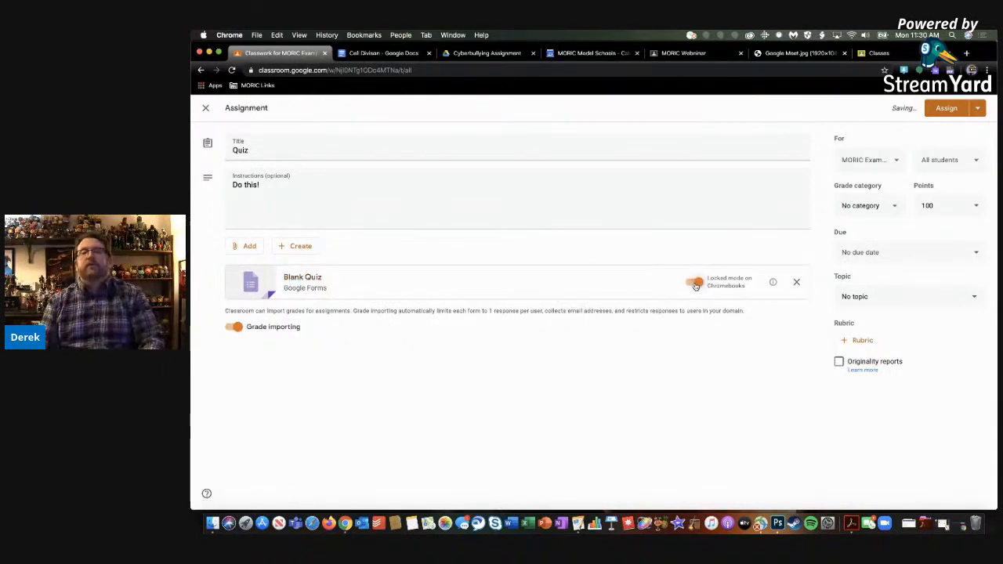
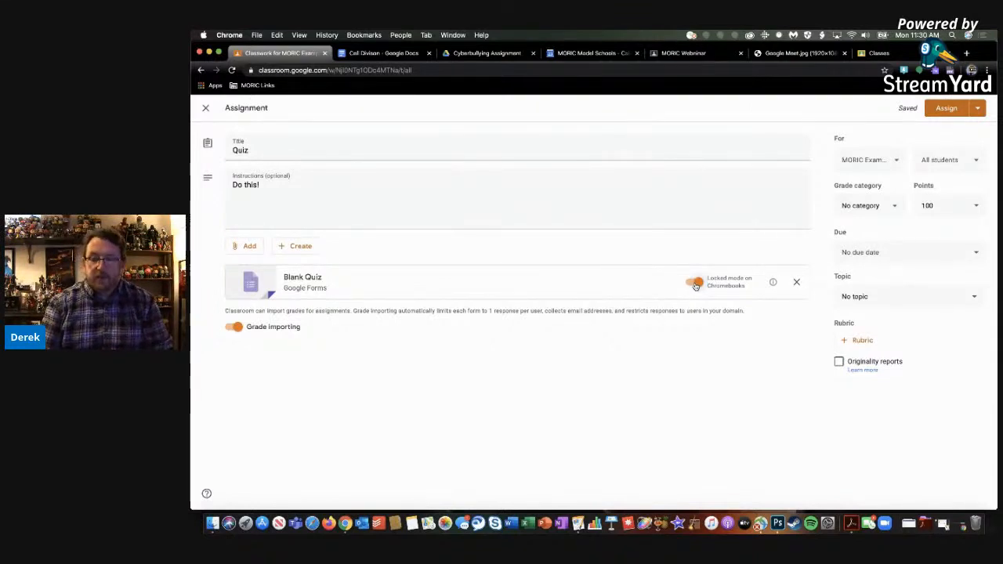
Set the Quiz assignment's due date to March 25, 2020 and file it under the Cell Division topic
{"action": "left_click", "coordinate": [878, 254]}
{"action": "left_click", "coordinate": [898, 288]}
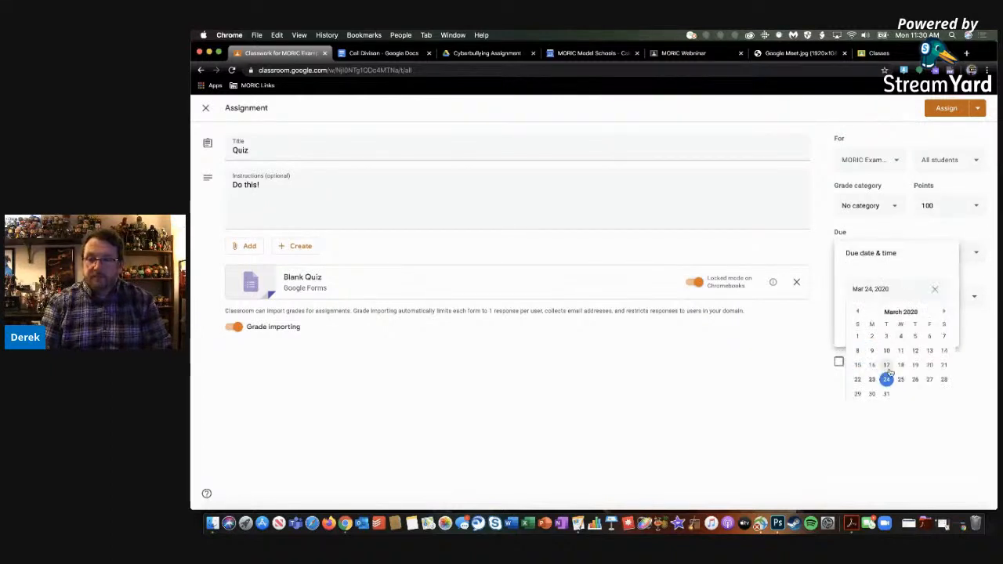
{"action": "left_click", "coordinate": [901, 379]}
{"action": "left_click", "coordinate": [938, 377]}
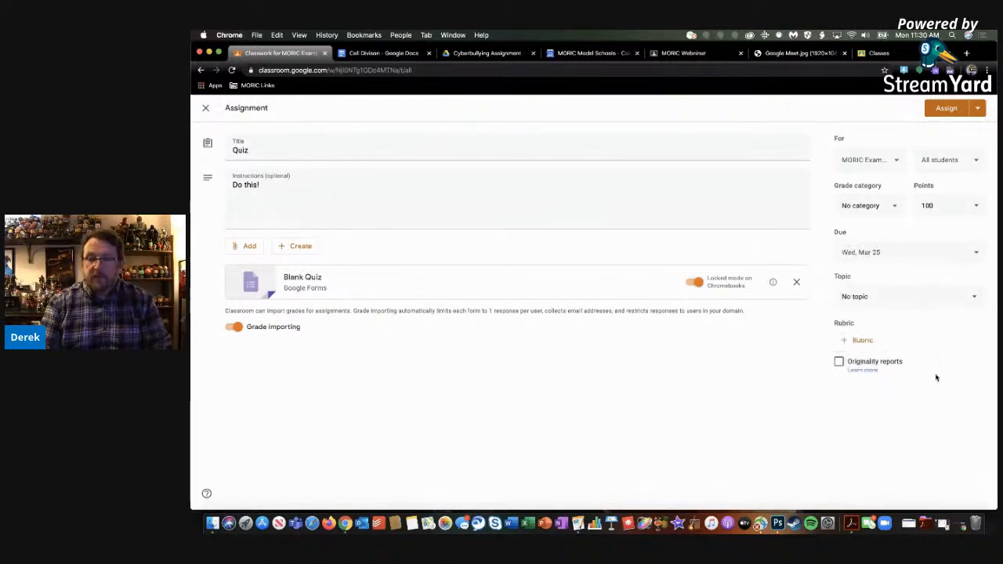
{"action": "left_click", "coordinate": [903, 309]}
{"action": "left_click", "coordinate": [862, 416]}
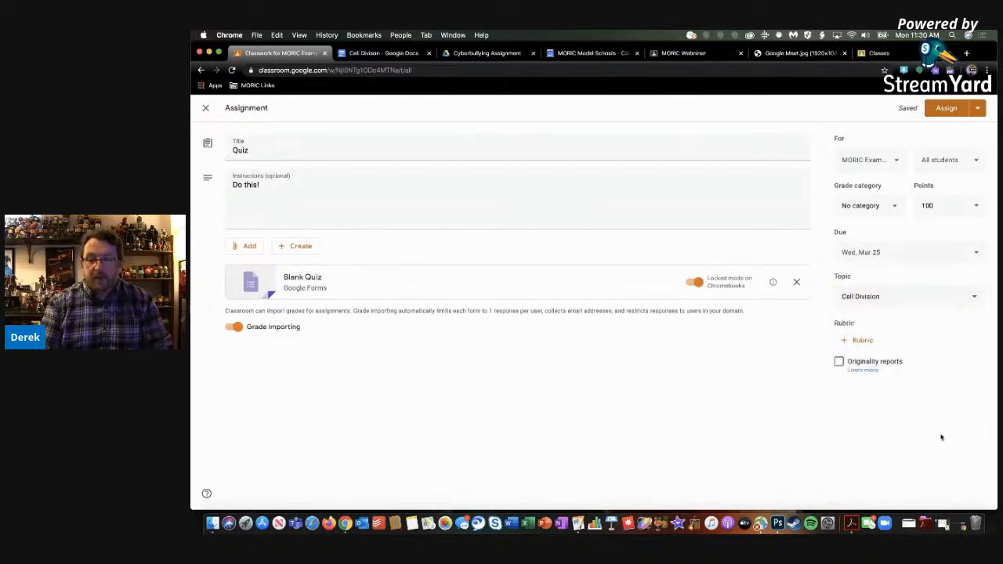
Set the quiz's grade category to Quizzes and assign it to the class
{"action": "left_click", "coordinate": [945, 109]}
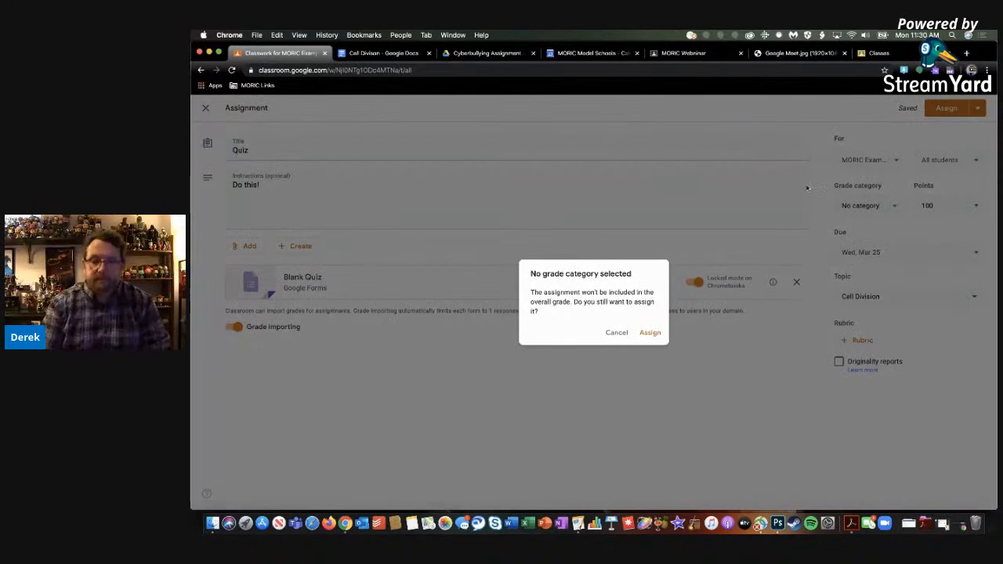
{"action": "left_click", "coordinate": [618, 335]}
{"action": "left_click", "coordinate": [857, 208]}
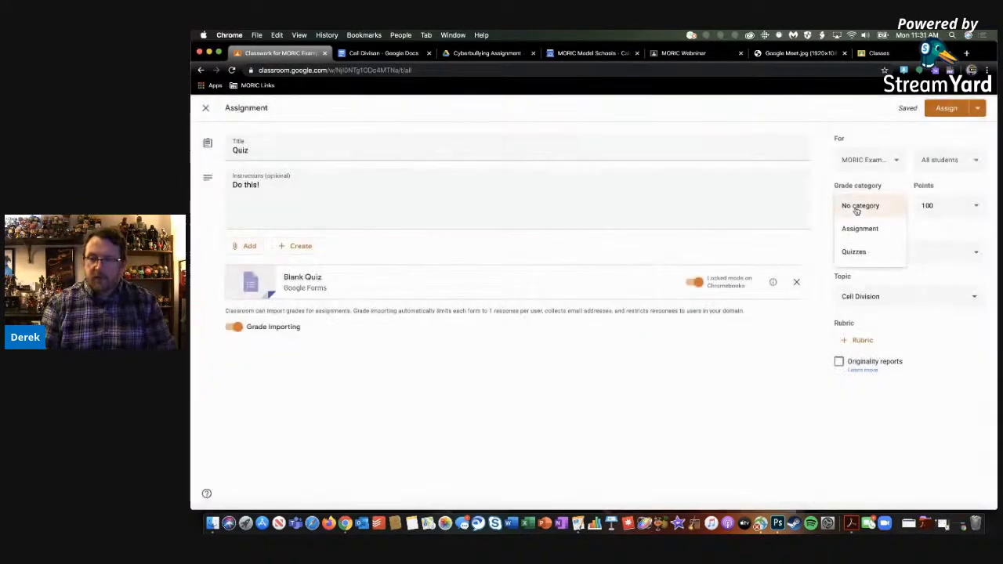
{"action": "left_click", "coordinate": [857, 260]}
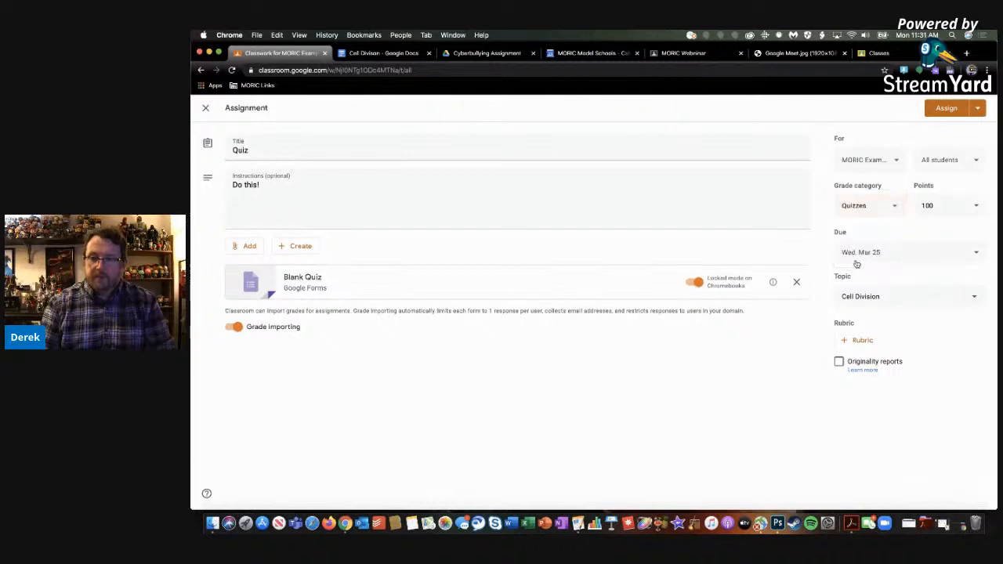
{"action": "left_click", "coordinate": [939, 112]}
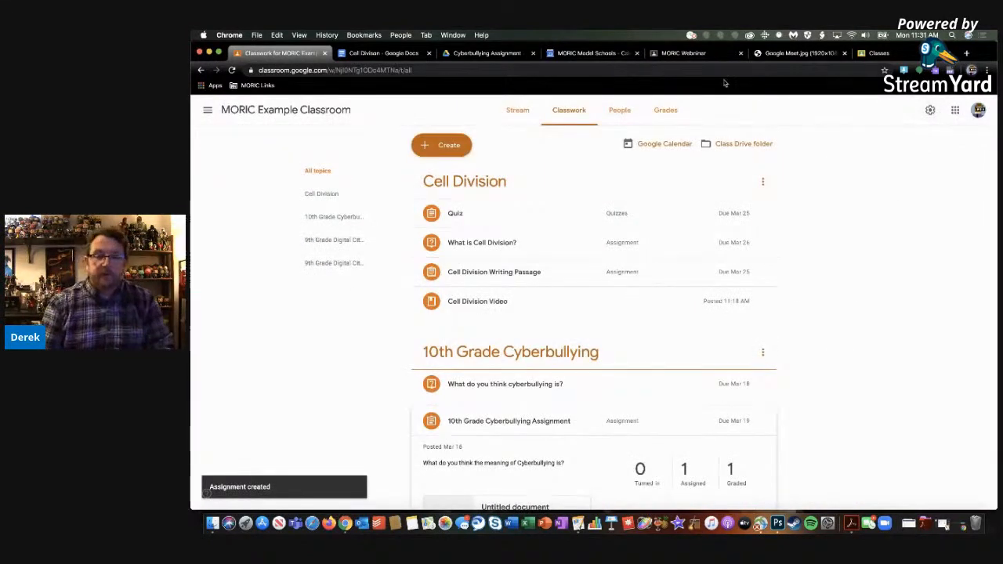
Check the class stream, switch to the MORIC Webninar class and start a Classwork assignment titled "Test"
{"action": "left_click", "coordinate": [517, 113]}
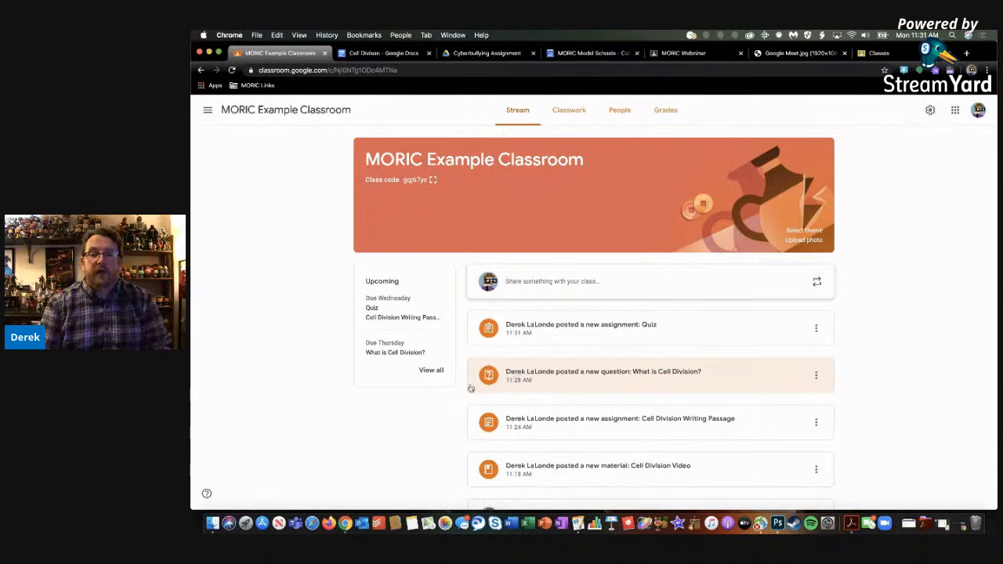
{"action": "left_click", "coordinate": [695, 55]}
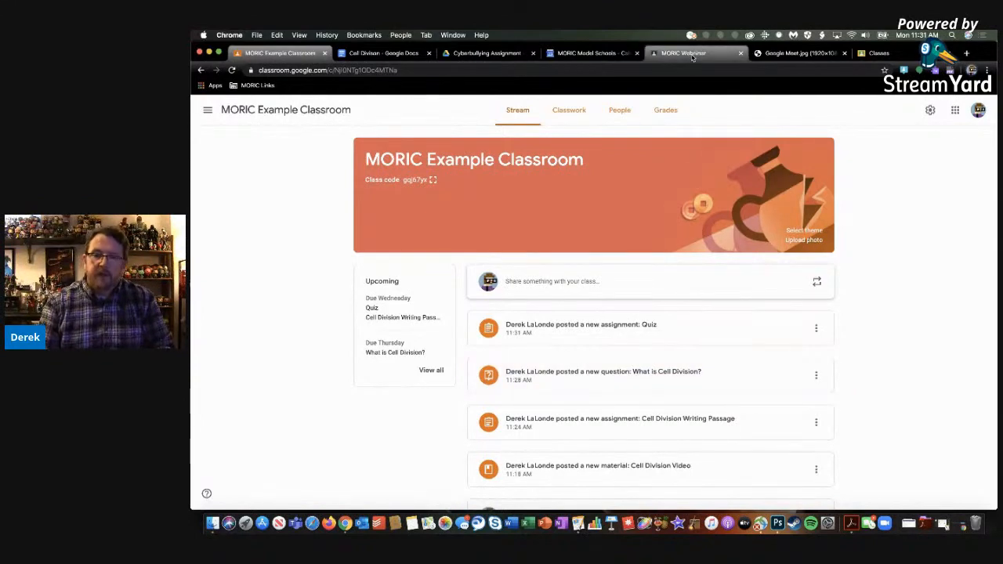
{"action": "left_click", "coordinate": [565, 112]}
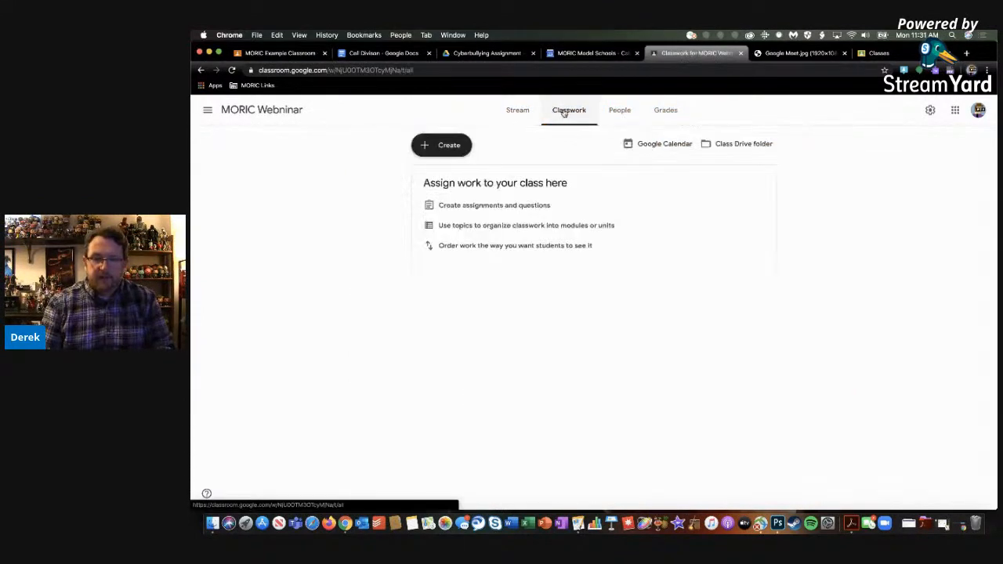
{"action": "left_click", "coordinate": [447, 146]}
{"action": "left_click", "coordinate": [458, 172]}
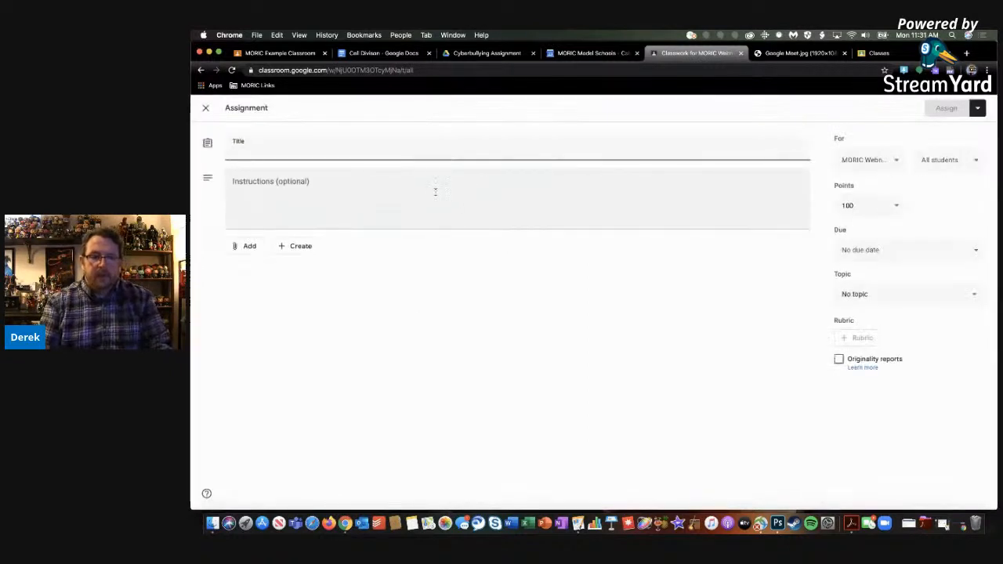
{"action": "type", "text": "Test"}
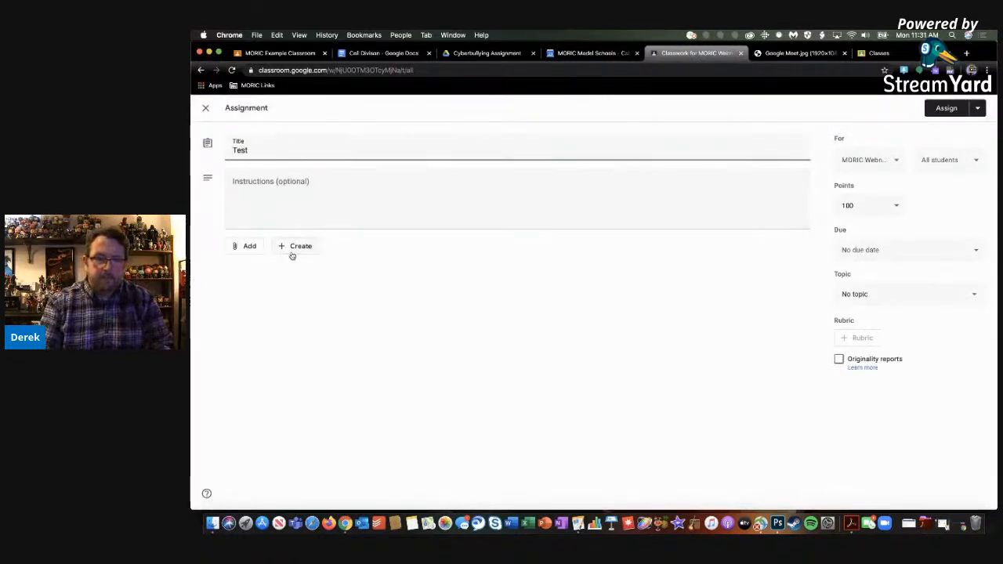
Attach a newly created Google Docs document to the Test assignment and return to the assignment form
{"action": "left_click", "coordinate": [293, 247]}
{"action": "left_click", "coordinate": [299, 269]}
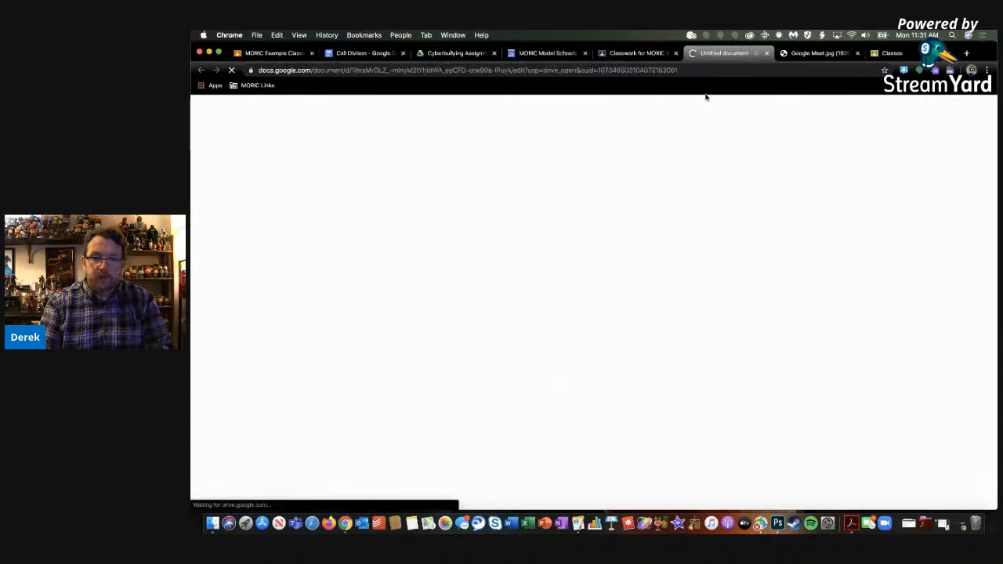
{"action": "left_click", "coordinate": [637, 52]}
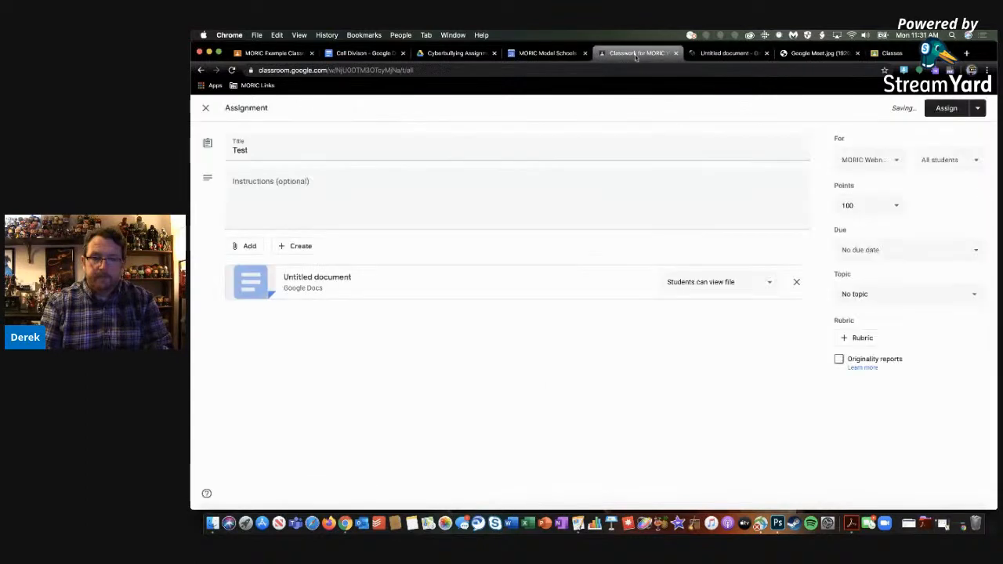
Set the Test assignment's due date to March 19, 2020 and check the current date
{"action": "left_click", "coordinate": [863, 249]}
{"action": "left_click", "coordinate": [882, 299]}
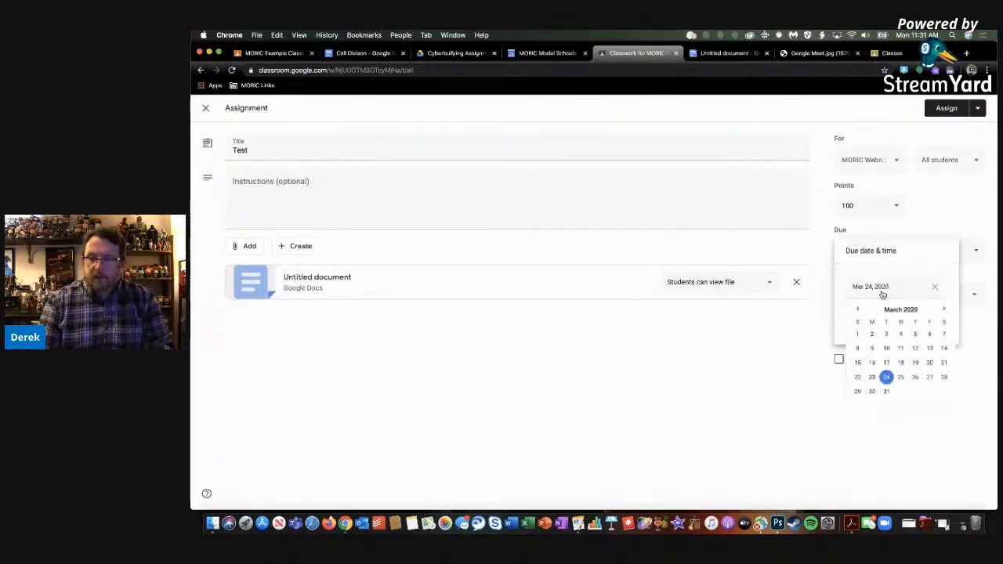
{"action": "left_click", "coordinate": [916, 360]}
{"action": "left_click", "coordinate": [926, 395]}
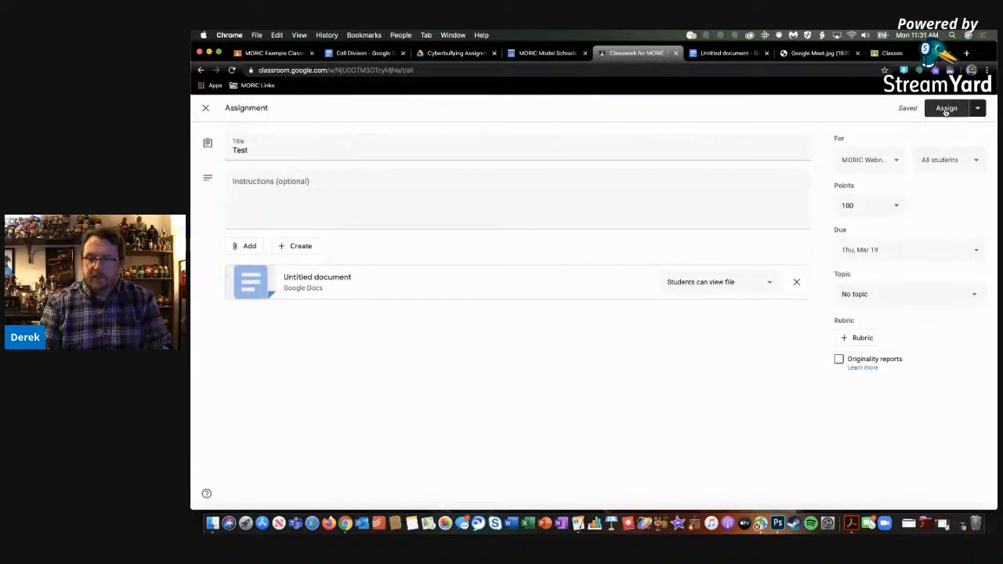
{"action": "left_click", "coordinate": [919, 35]}
{"action": "left_click", "coordinate": [919, 37]}
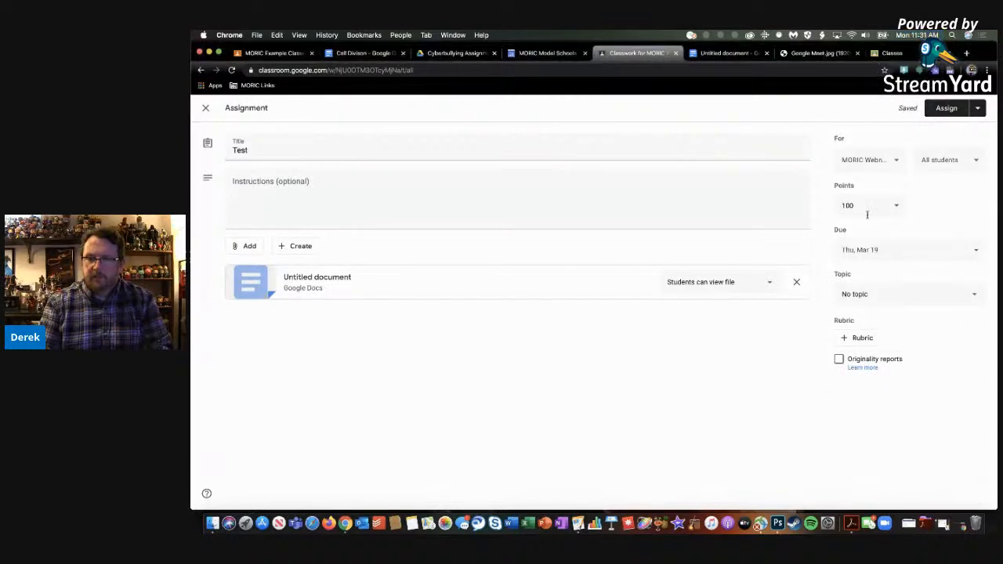
Set the Test assignment's due date to March 27, 2020, assign it and dismiss the topic tip
{"action": "left_click", "coordinate": [912, 251]}
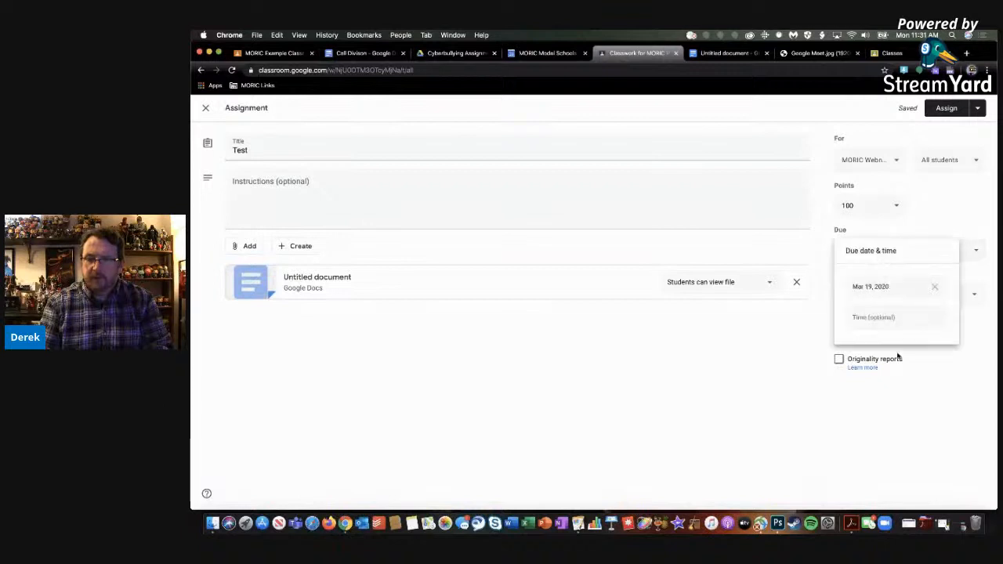
{"action": "left_click", "coordinate": [897, 286]}
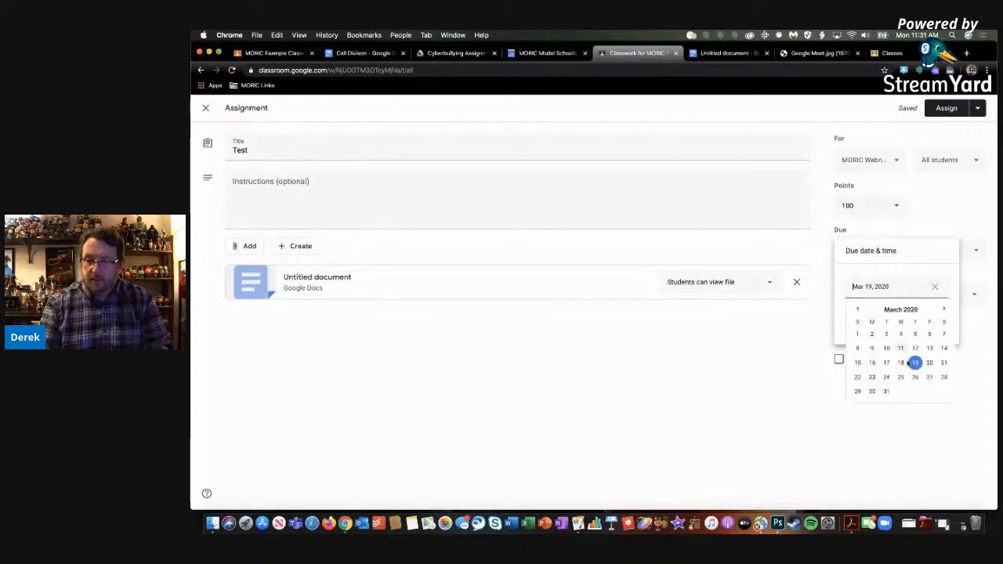
{"action": "left_click", "coordinate": [930, 377]}
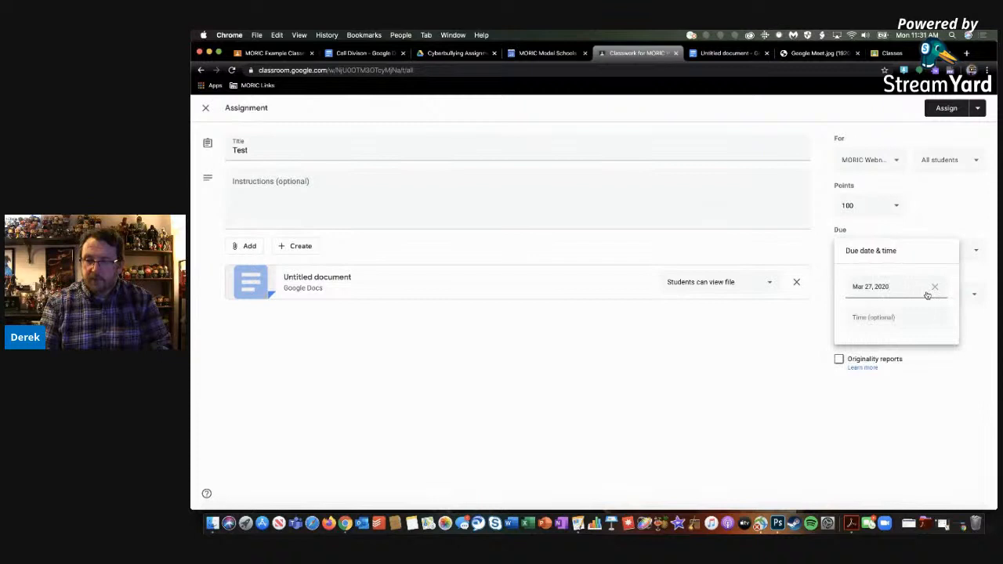
{"action": "left_click", "coordinate": [927, 252]}
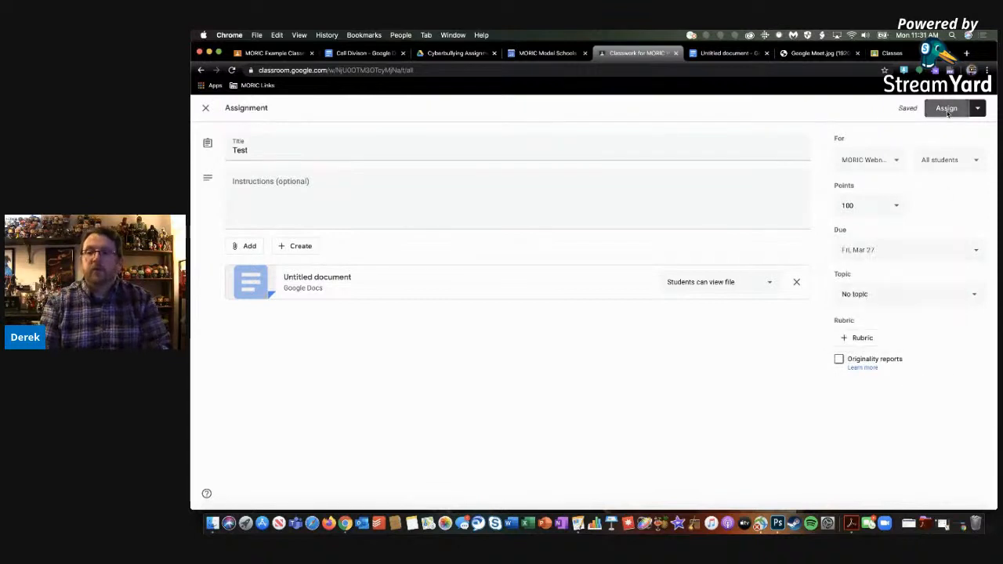
{"action": "left_click", "coordinate": [948, 108]}
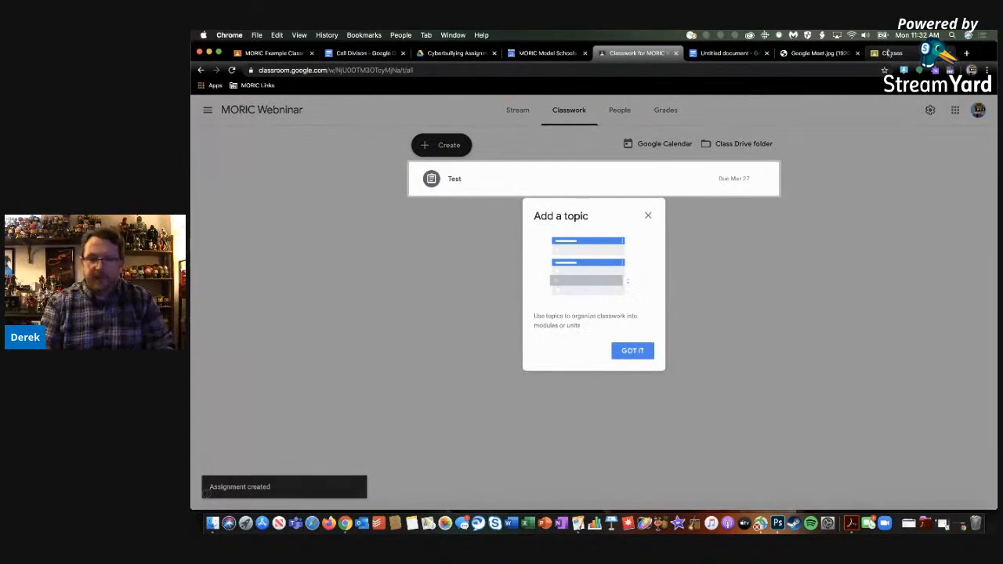
{"action": "left_click", "coordinate": [648, 217]}
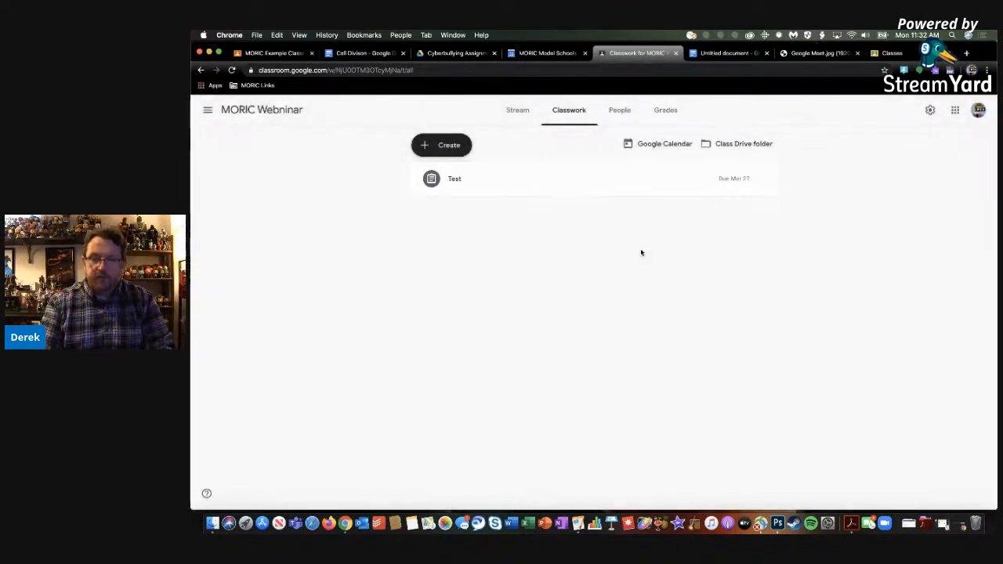
Look over the MORIC Webninar class's People list and its Grades page
{"action": "left_click", "coordinate": [612, 119]}
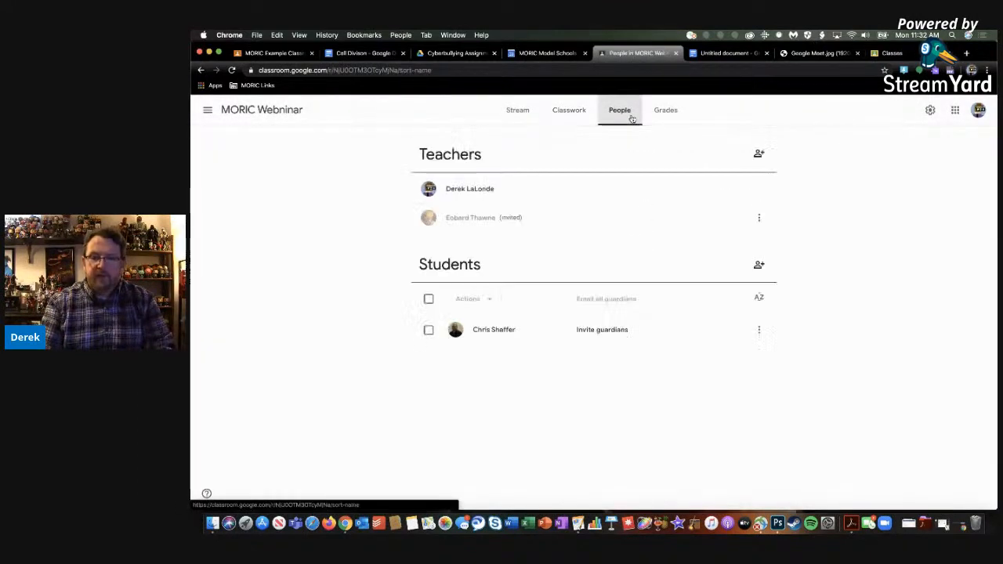
{"action": "left_click", "coordinate": [568, 118]}
{"action": "left_click", "coordinate": [666, 115]}
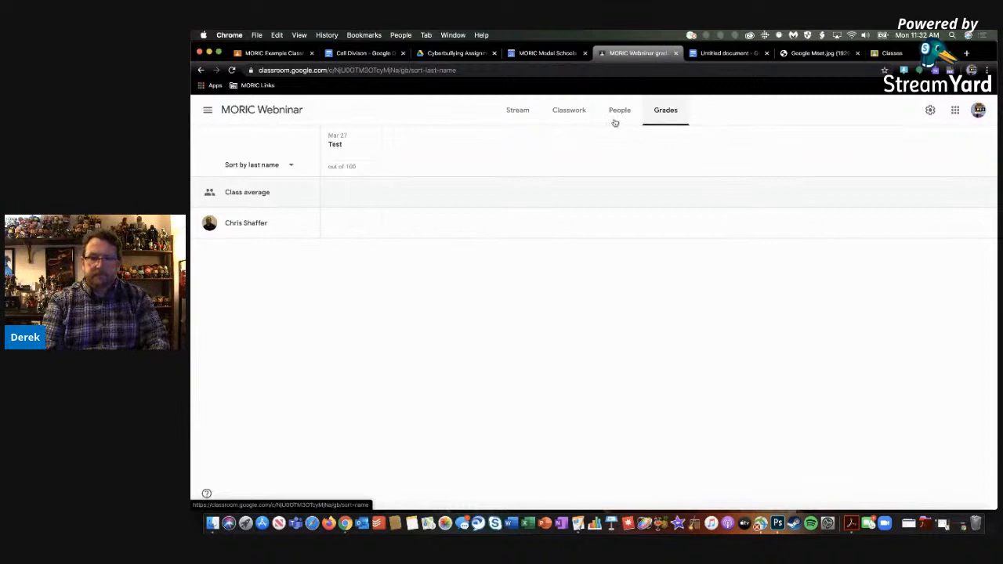
{"action": "left_click", "coordinate": [253, 193]}
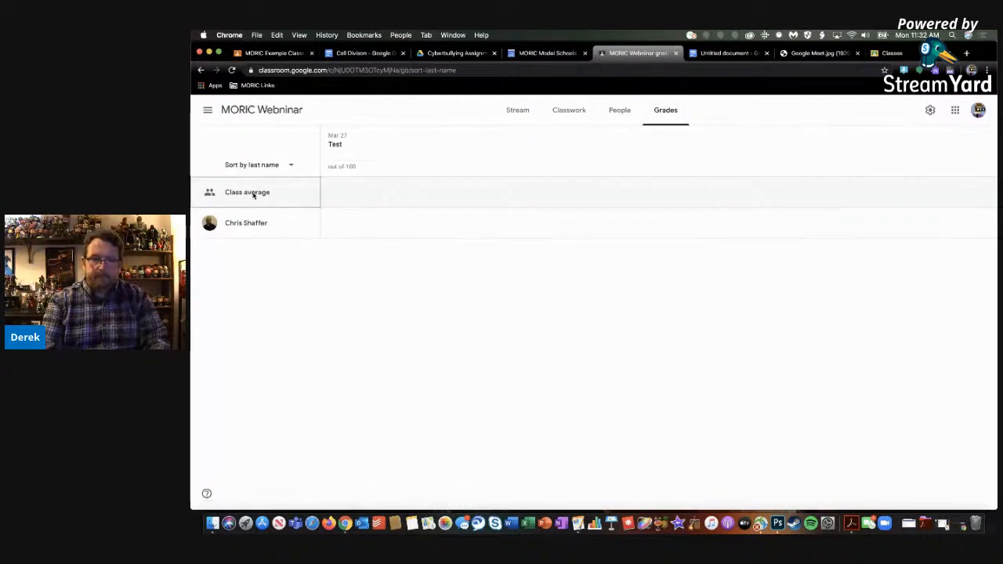
View the class settings and the student's individual work overview, and return to the Grades page
{"action": "left_click", "coordinate": [930, 110]}
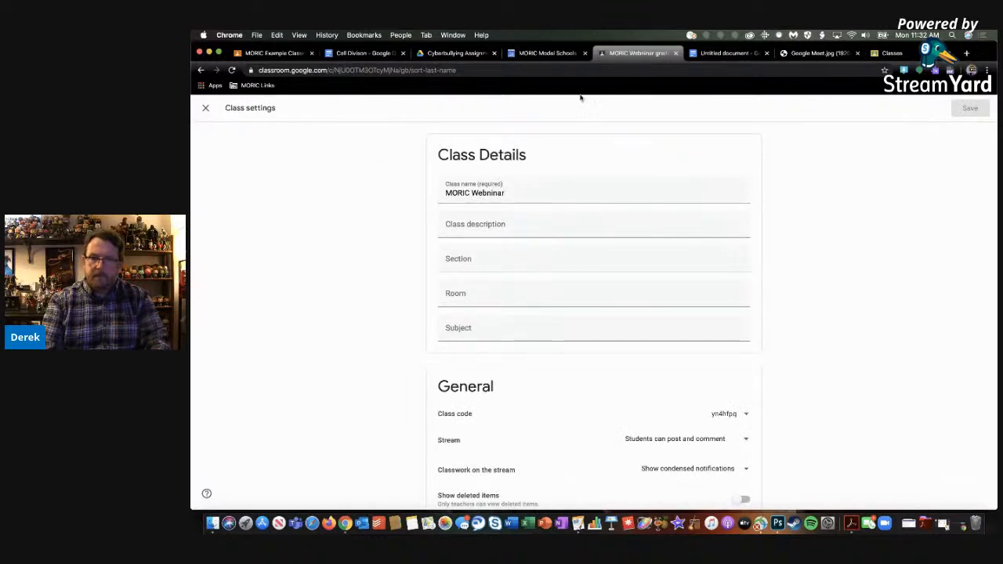
{"action": "left_click", "coordinate": [554, 53]}
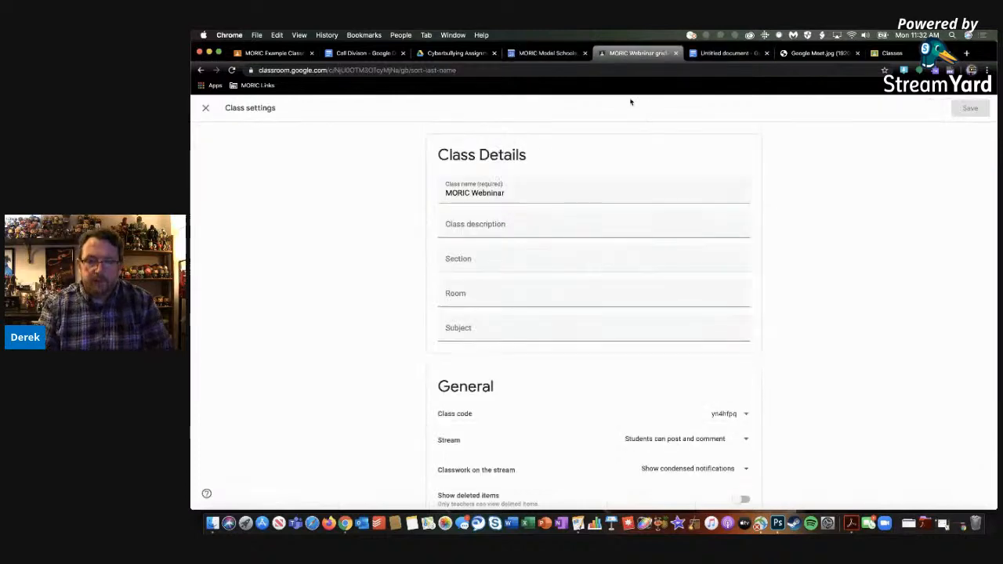
{"action": "left_click", "coordinate": [206, 110]}
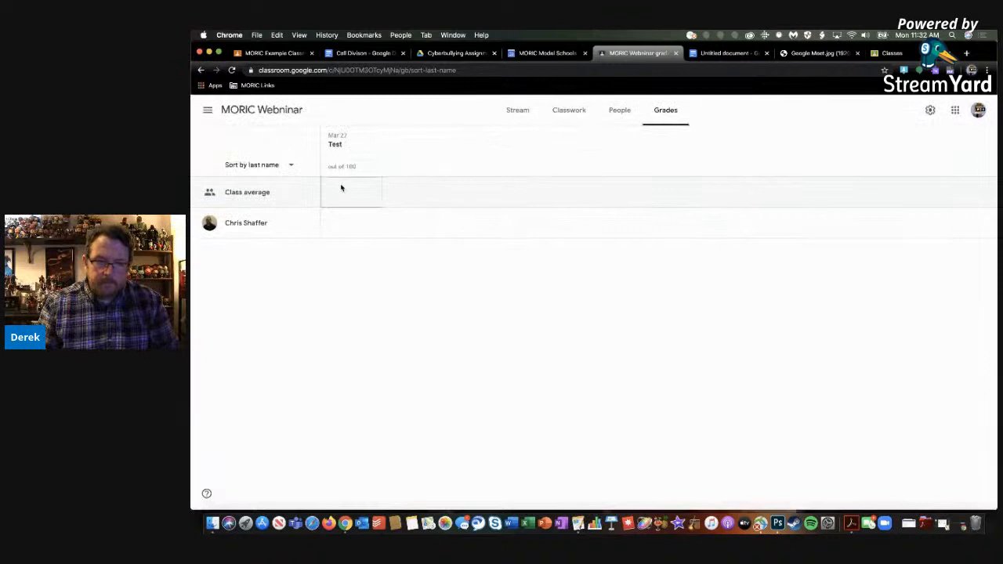
{"action": "left_click", "coordinate": [253, 224]}
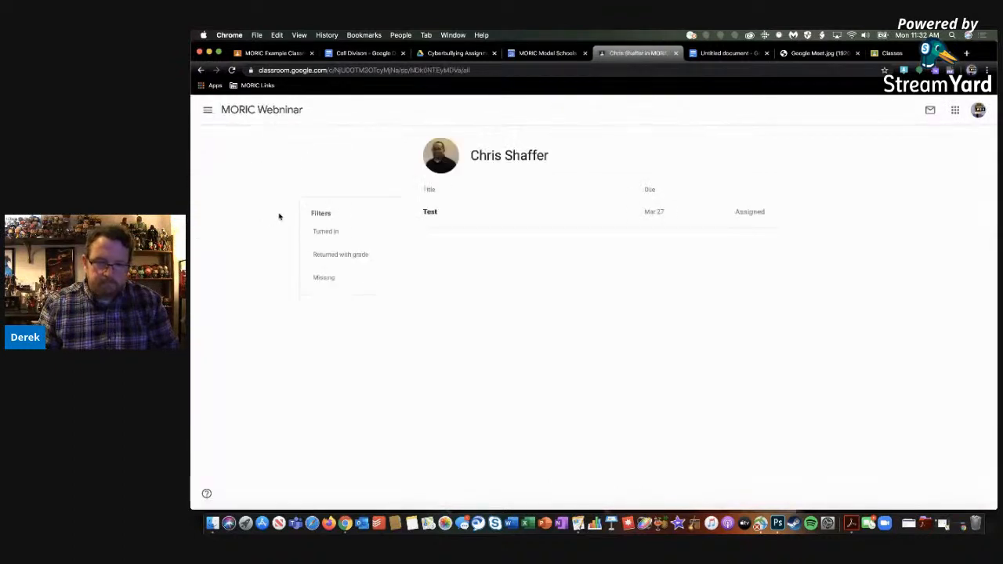
{"action": "left_click", "coordinate": [200, 69]}
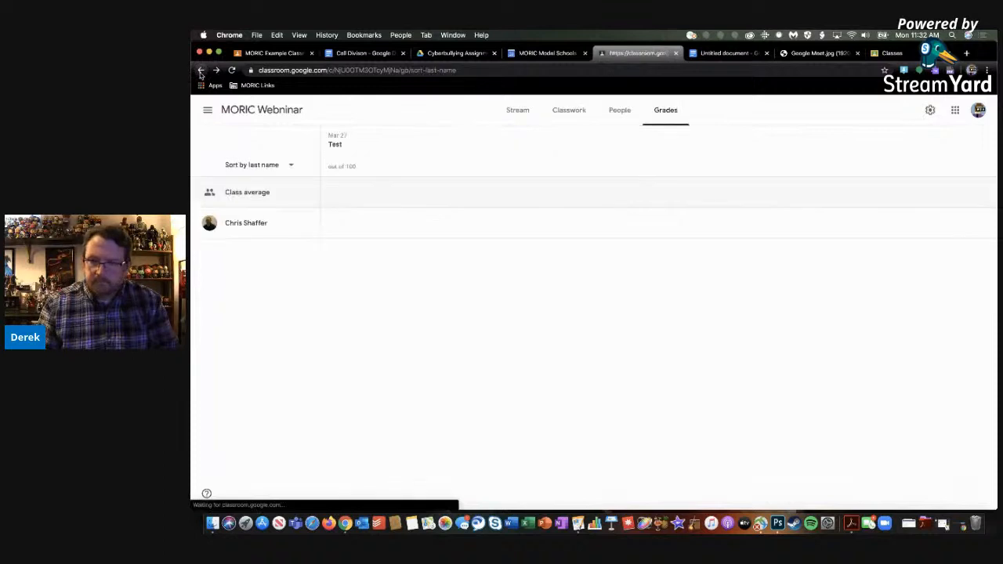
Switch to MORIC Example Classroom, review its Grades page and return to Classwork
{"action": "left_click", "coordinate": [266, 55]}
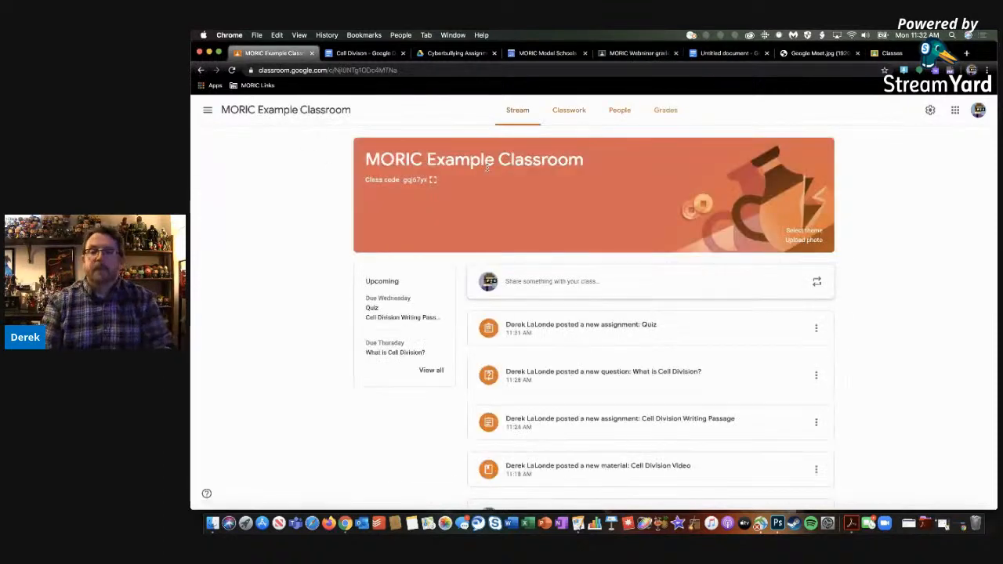
{"action": "left_click", "coordinate": [677, 113]}
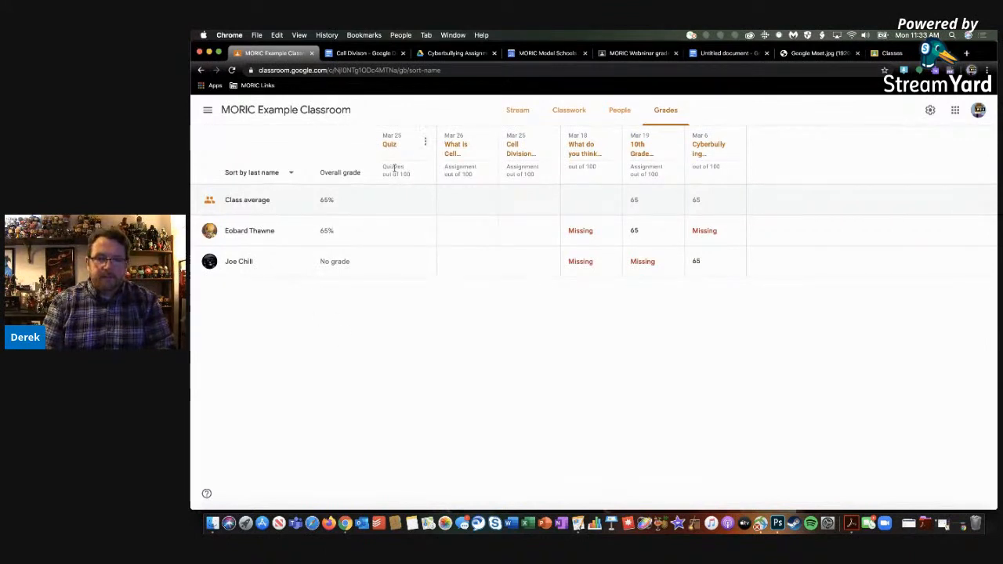
{"action": "left_click", "coordinate": [571, 111]}
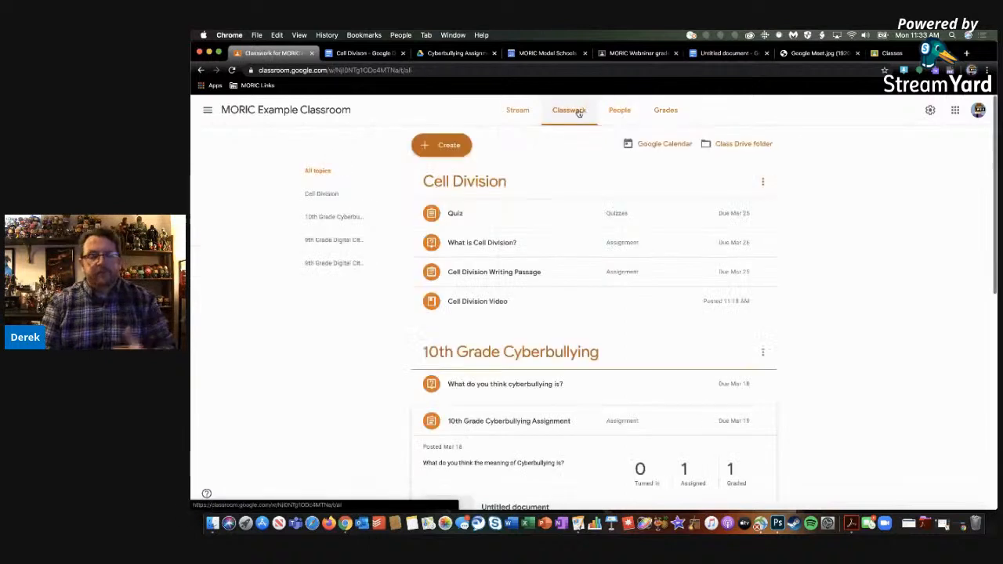